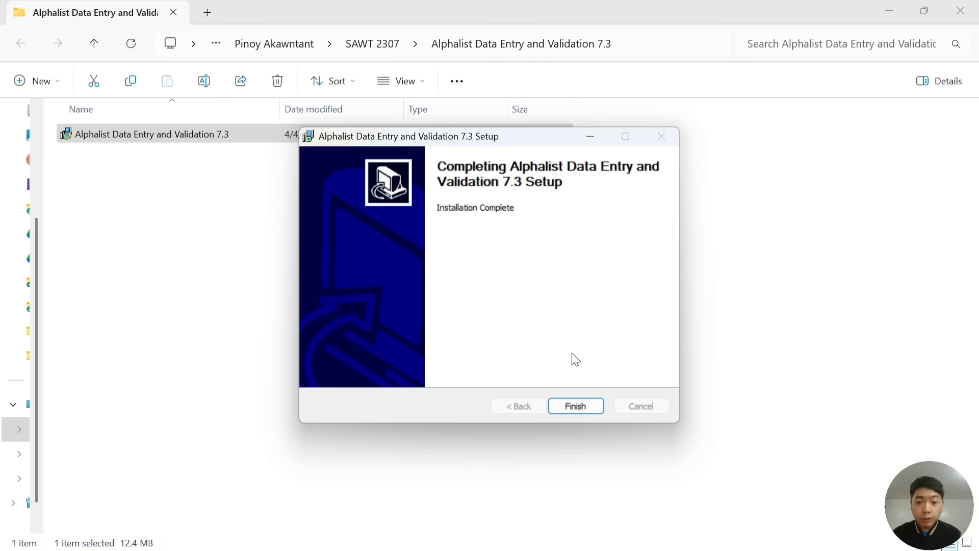
Finish the setup and launch Alphalist Data Entry from the C:\BIRALPHA73 folder.
{"action": "left_click", "coordinate": [577, 406]}
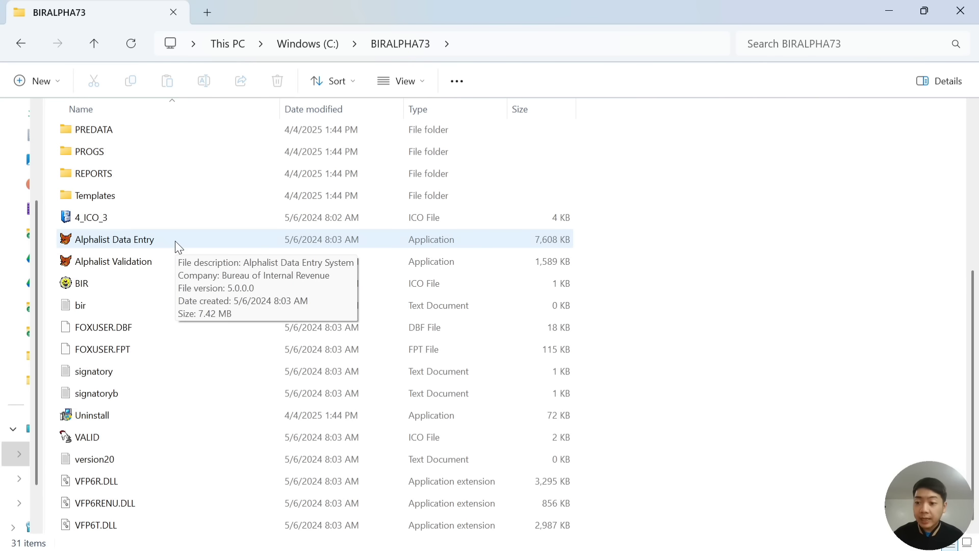
{"action": "mouse_move", "coordinate": [166, 260]}
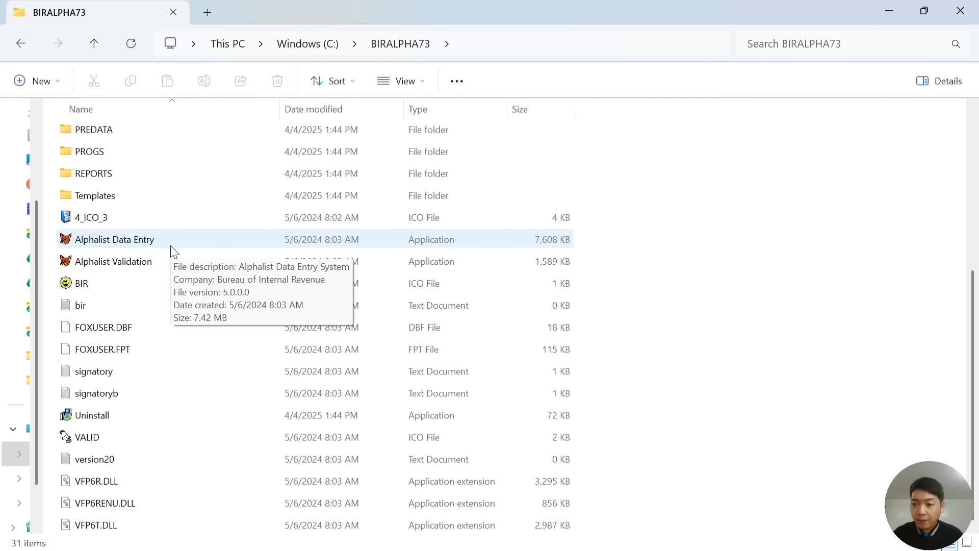
{"action": "double_click", "coordinate": [173, 246]}
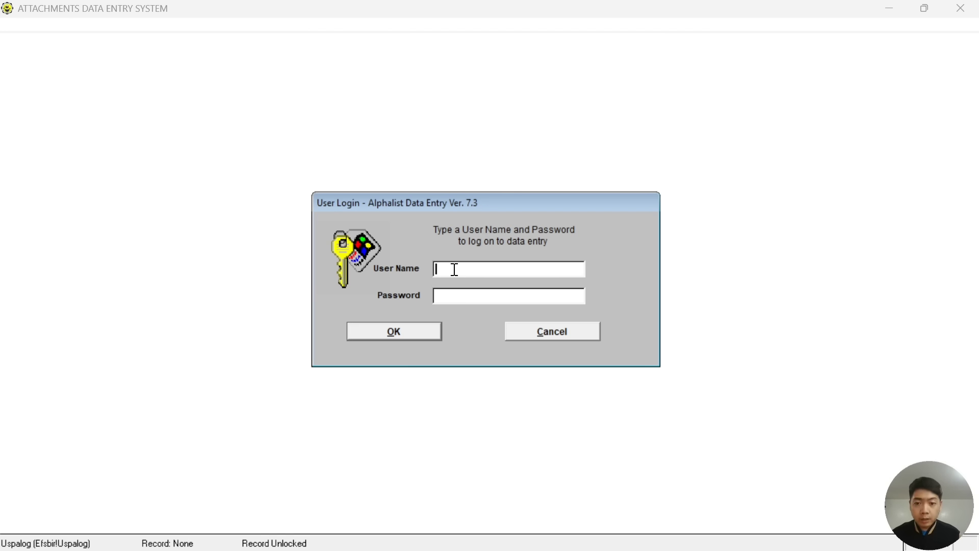
Log in to Alphalist Data Entry with the user name and account password.
{"action": "type", "text": "pin"}
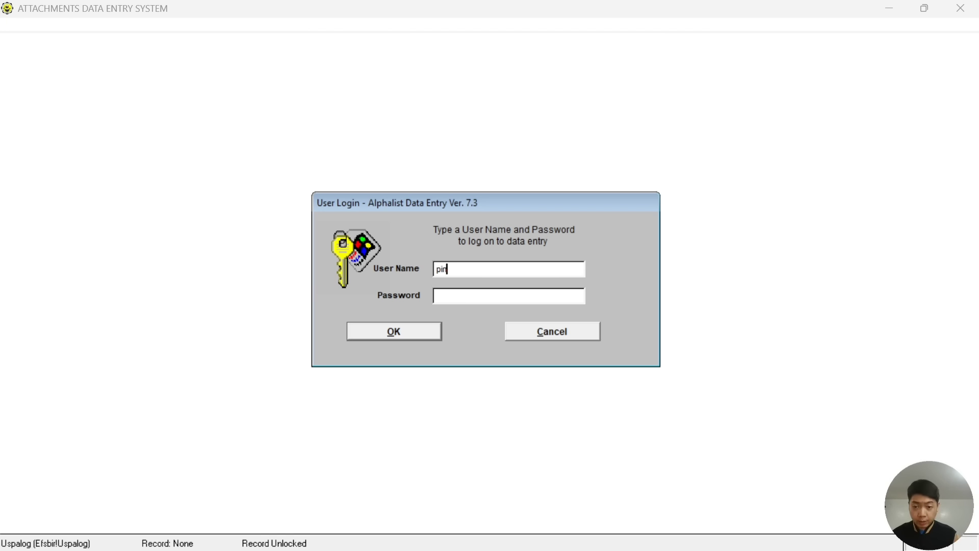
{"action": "type", "text": "oyakawntant"}
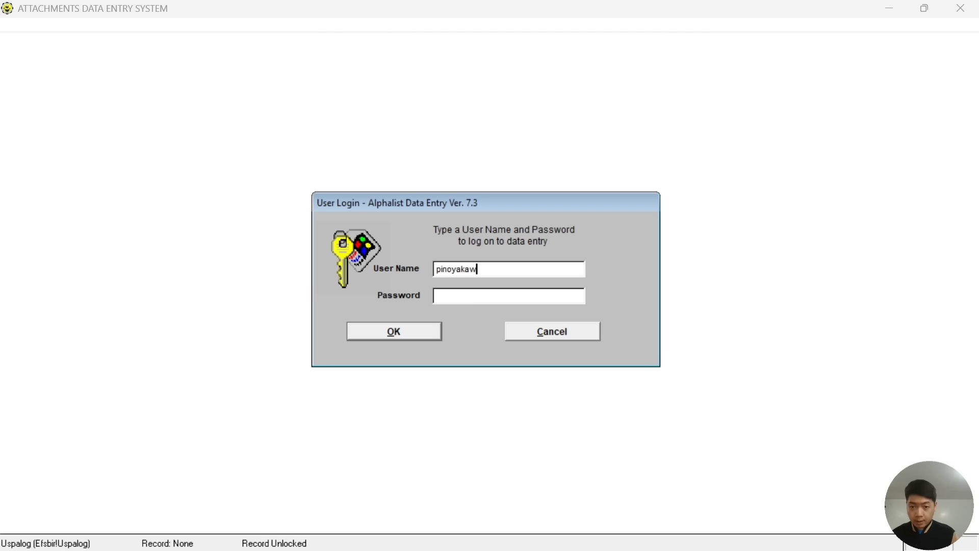
{"action": "left_click", "coordinate": [487, 298]}
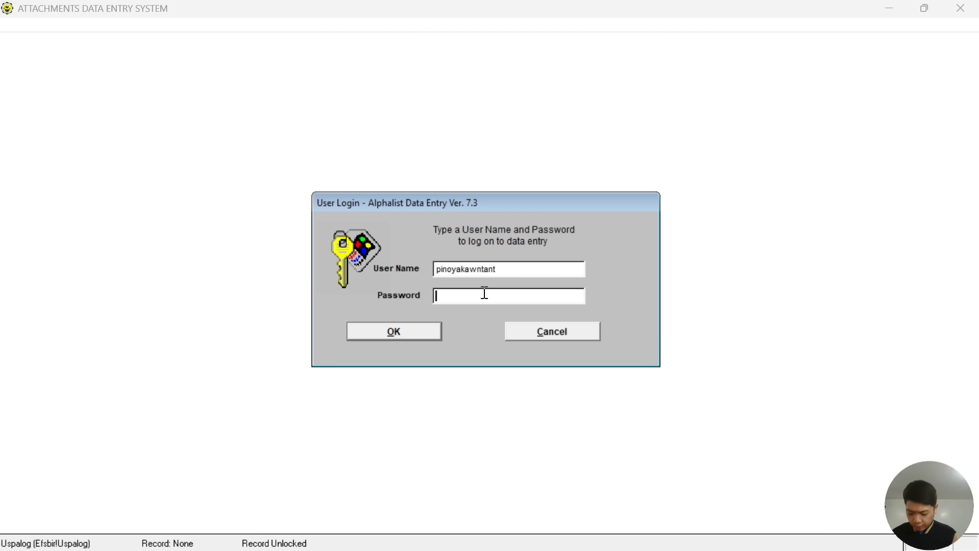
{"action": "type", "text": "********"}
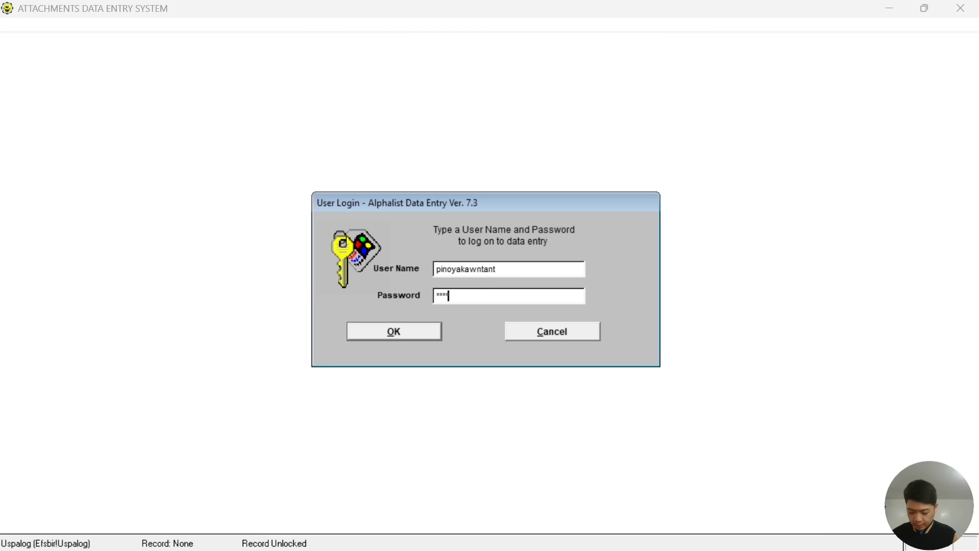
{"action": "left_click", "coordinate": [413, 335]}
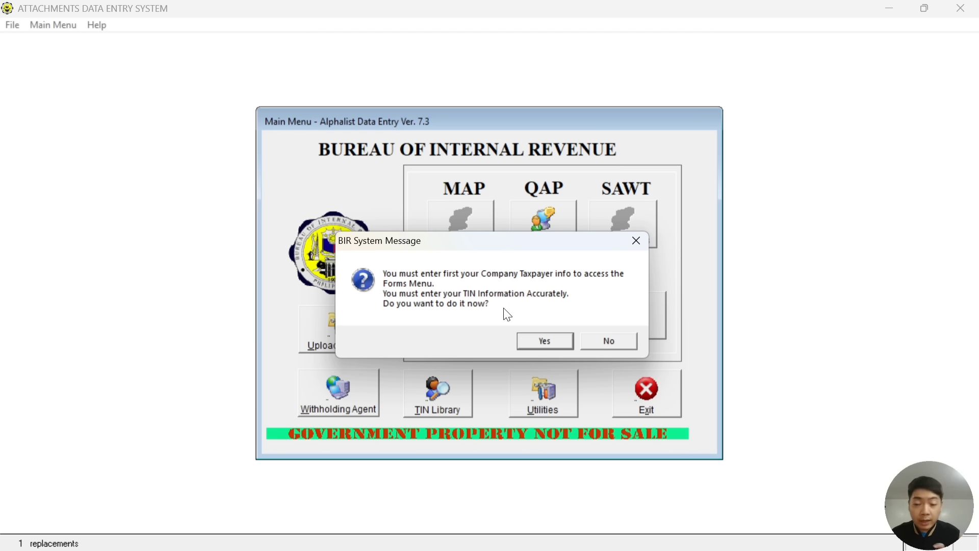
Agree to enter taxpayer info, choose RDO 006 URDANETA, PANGASINAN, and enter the TIN.
{"action": "left_click", "coordinate": [544, 342]}
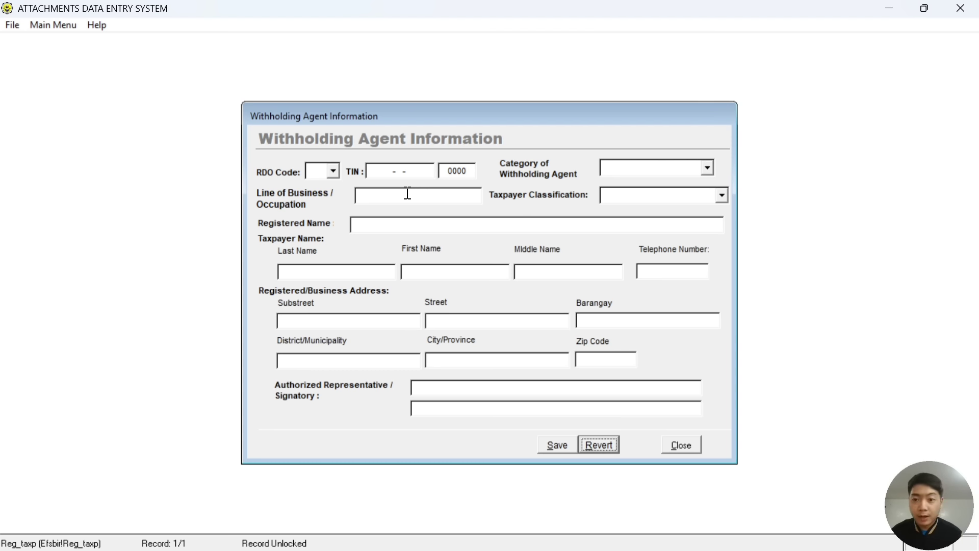
{"action": "left_click", "coordinate": [333, 172]}
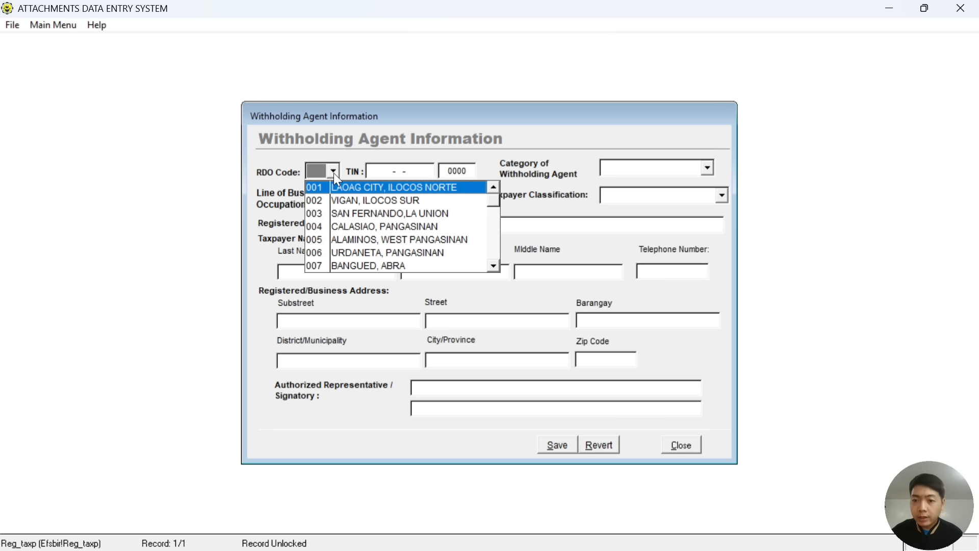
{"action": "left_click", "coordinate": [440, 252]}
{"action": "left_click", "coordinate": [372, 171]}
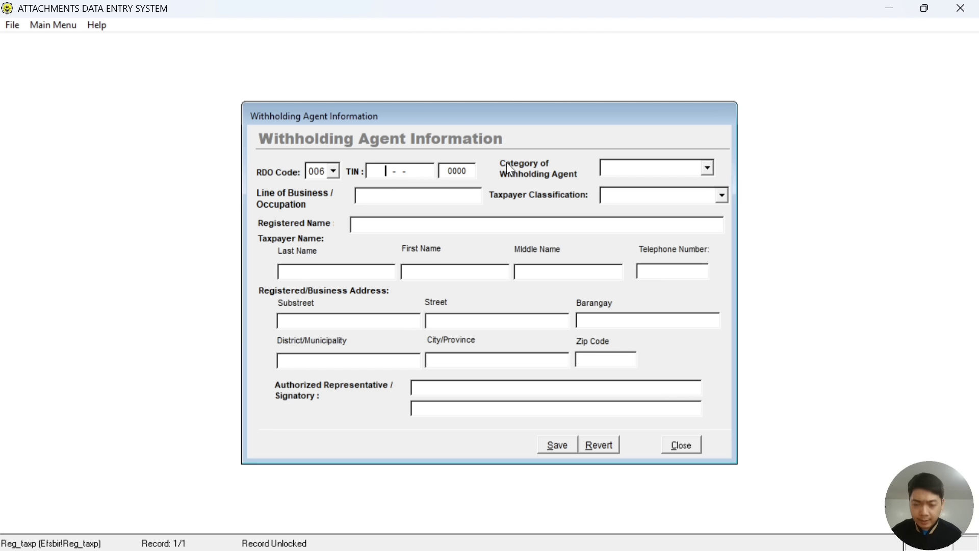
{"action": "type", "text": "1234"}
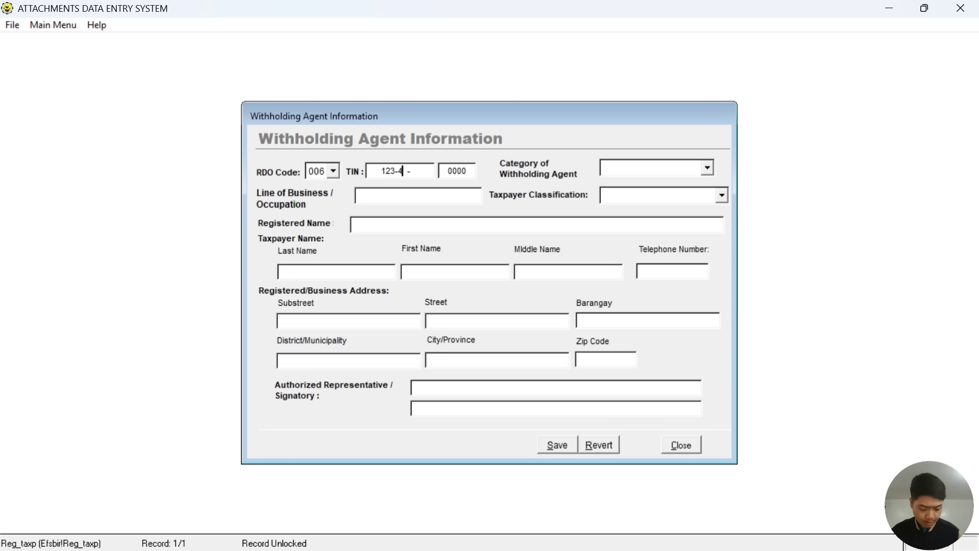
{"action": "type", "text": "56789"}
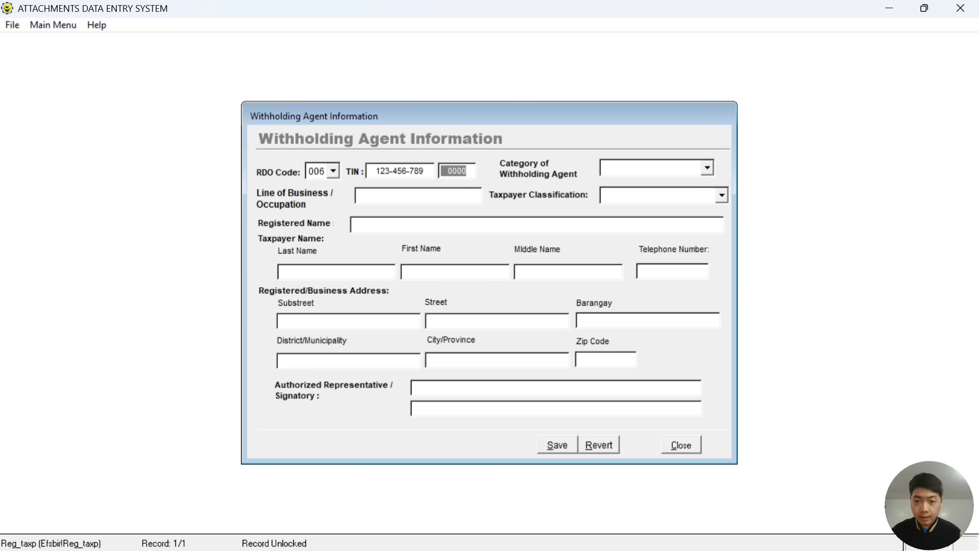
{"action": "type", "text": "0000"}
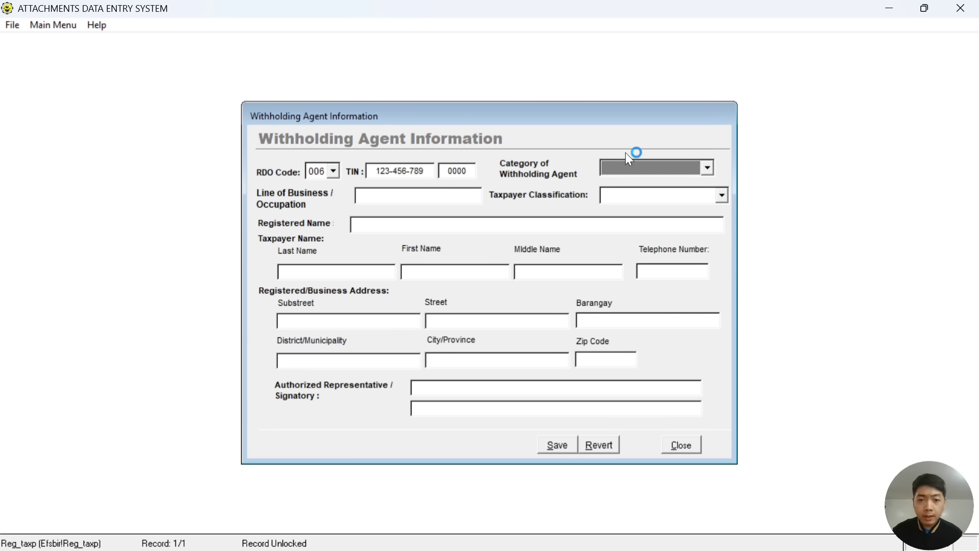
Set category to Private, line of business PROFESSIONAL, and classification Individual.
{"action": "left_click", "coordinate": [671, 171]}
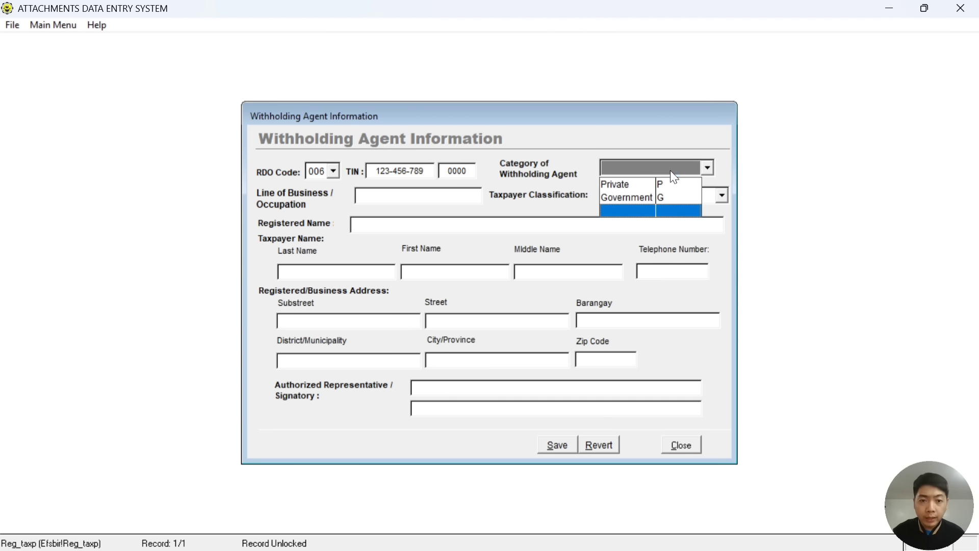
{"action": "left_click", "coordinate": [656, 185]}
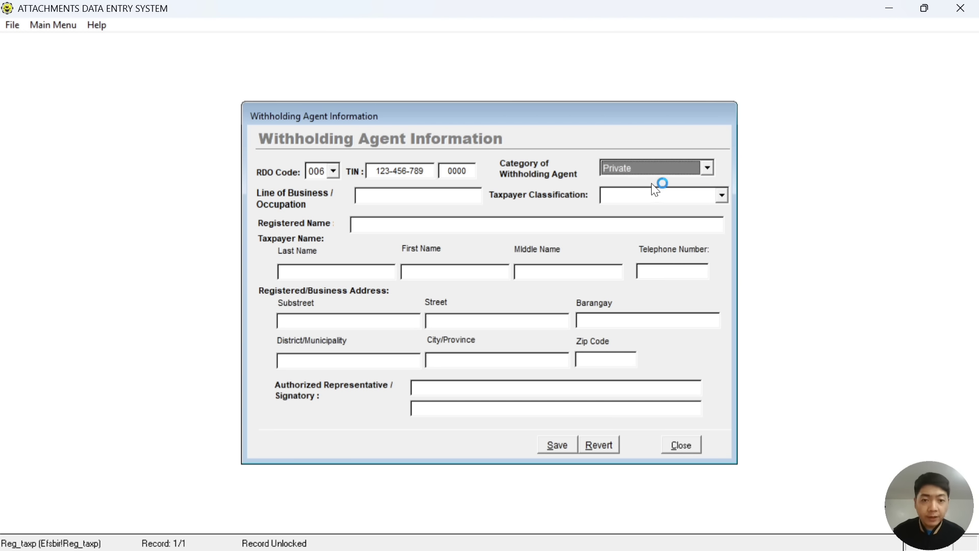
{"action": "left_click", "coordinate": [416, 194]}
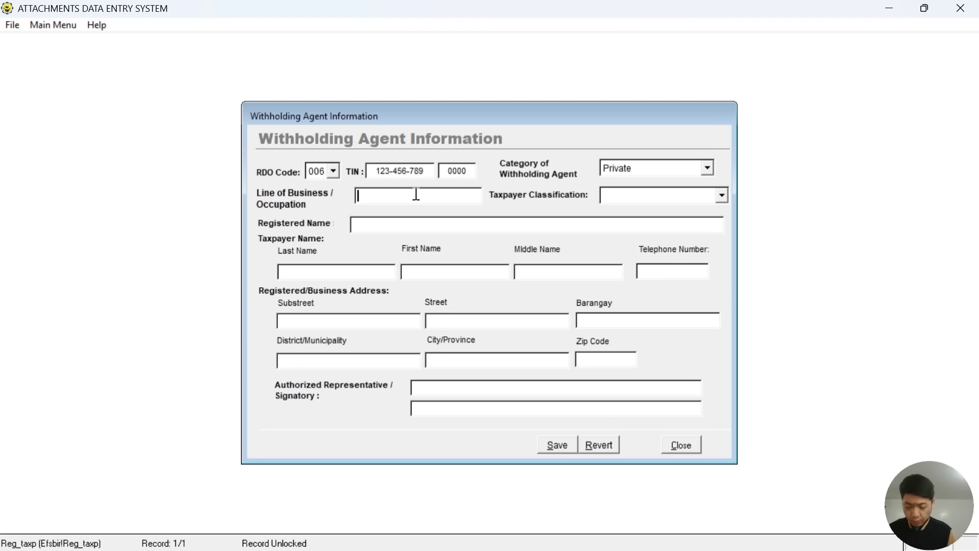
{"action": "key", "text": "Caps_Lock"}
{"action": "type", "text": "PRO"}
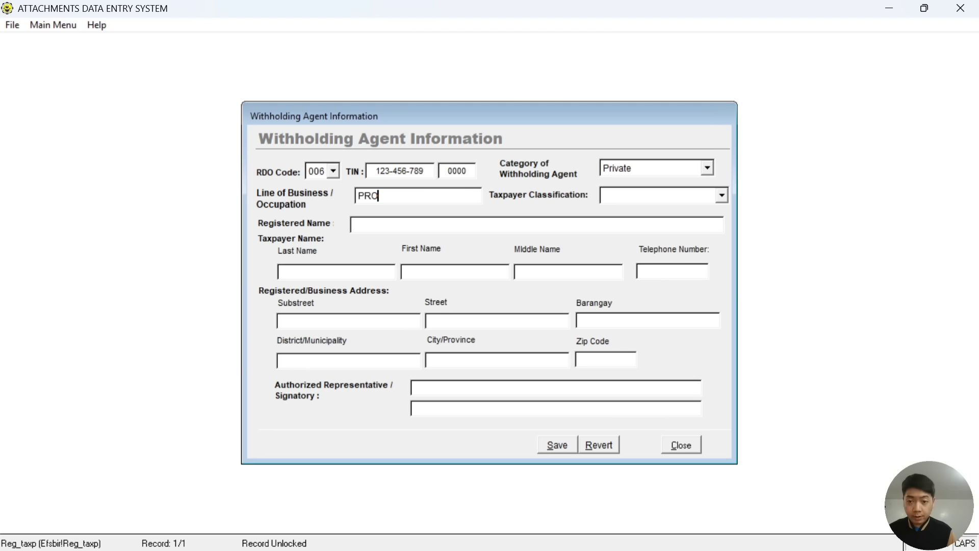
{"action": "type", "text": "FESSIONAL"}
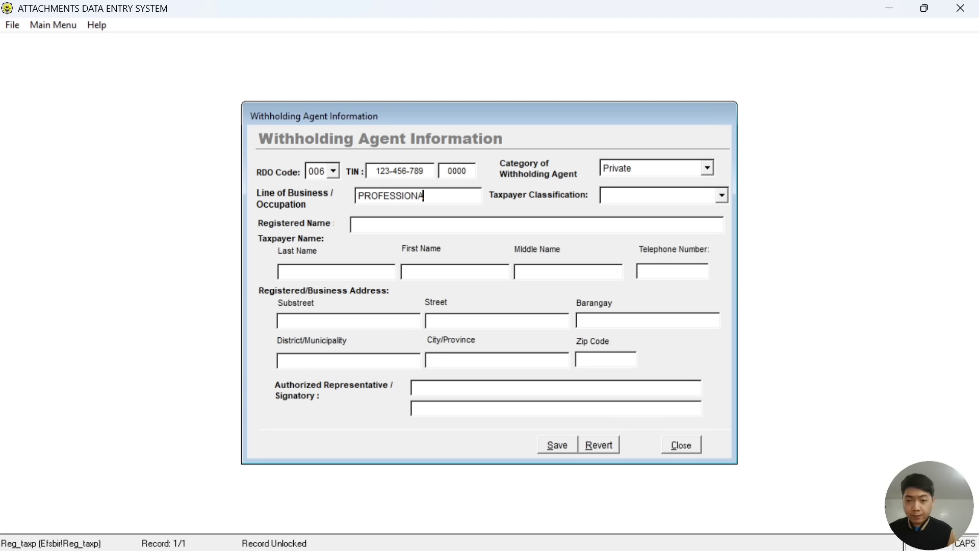
{"action": "left_click", "coordinate": [661, 201]}
{"action": "left_click", "coordinate": [654, 214]}
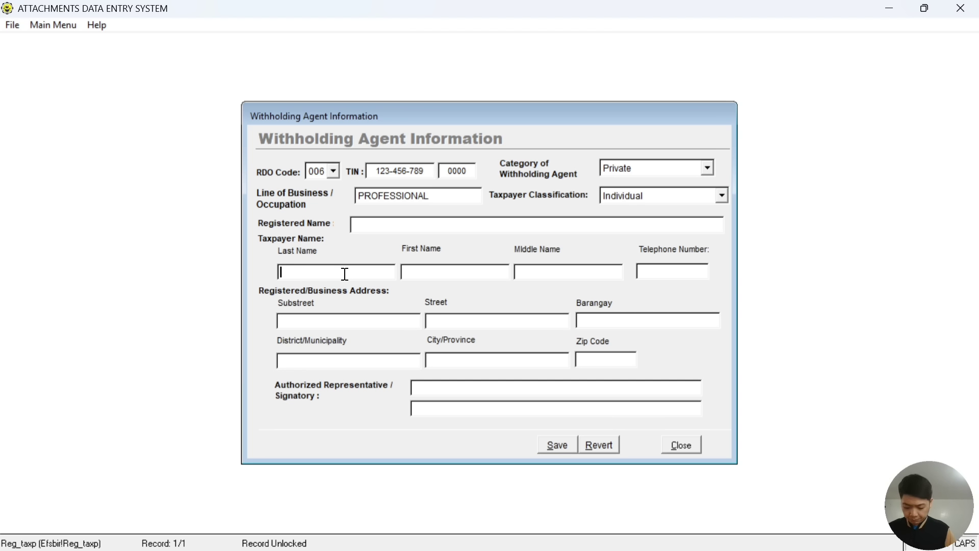
Enter the taxpayer's last, first and middle name and the telephone number.
{"action": "type", "text": "JU"}
{"action": "key", "text": "BackSpace"}
{"action": "key", "text": "BackSpace"}
{"action": "type", "text": "M"}
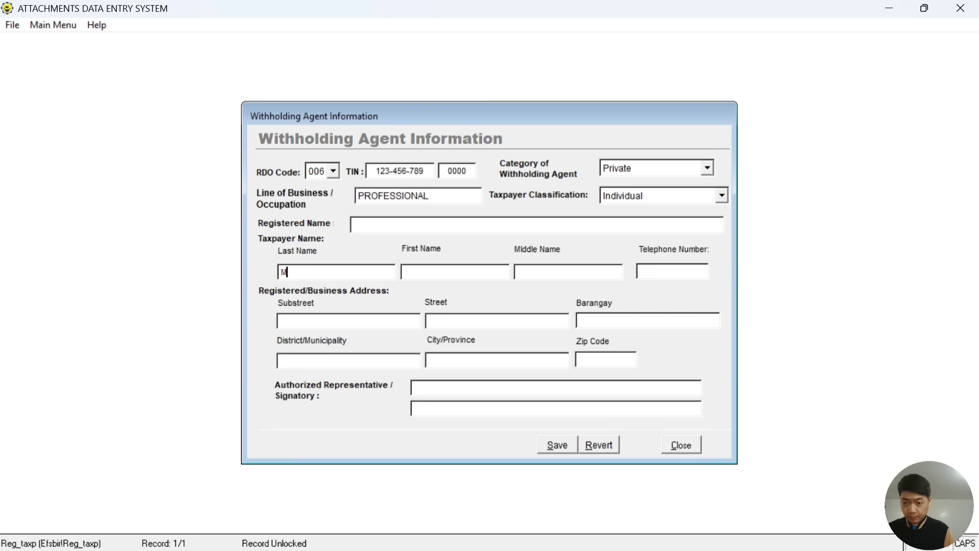
{"action": "type", "text": "ONKEY"}
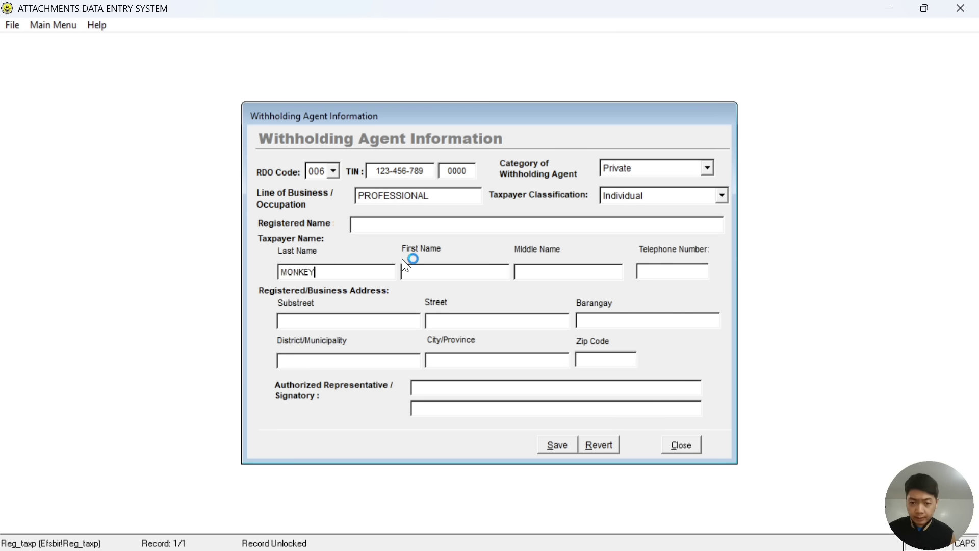
{"action": "left_click", "coordinate": [416, 272]}
{"action": "type", "text": "LUFF"}
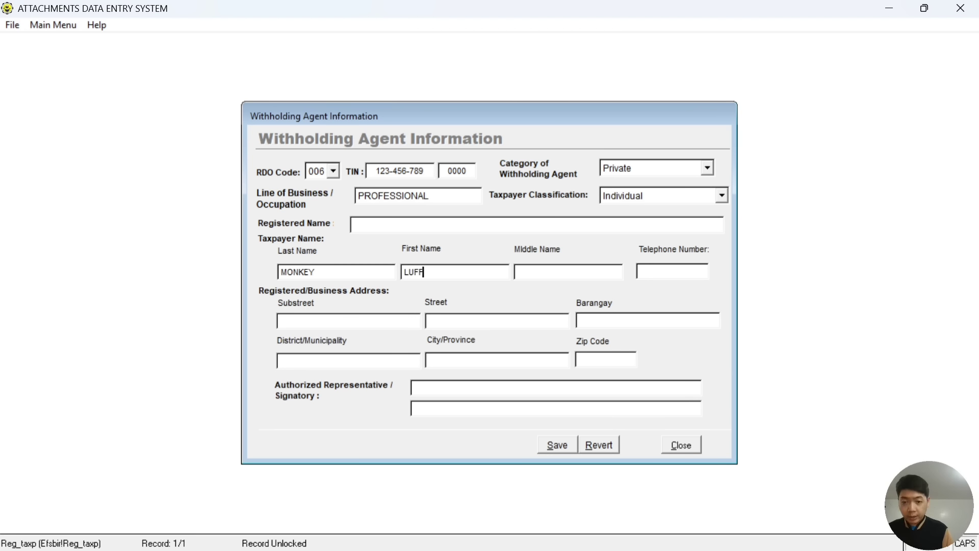
{"action": "type", "text": "Y"}
{"action": "left_click", "coordinate": [545, 272]}
{"action": "type", "text": "D"}
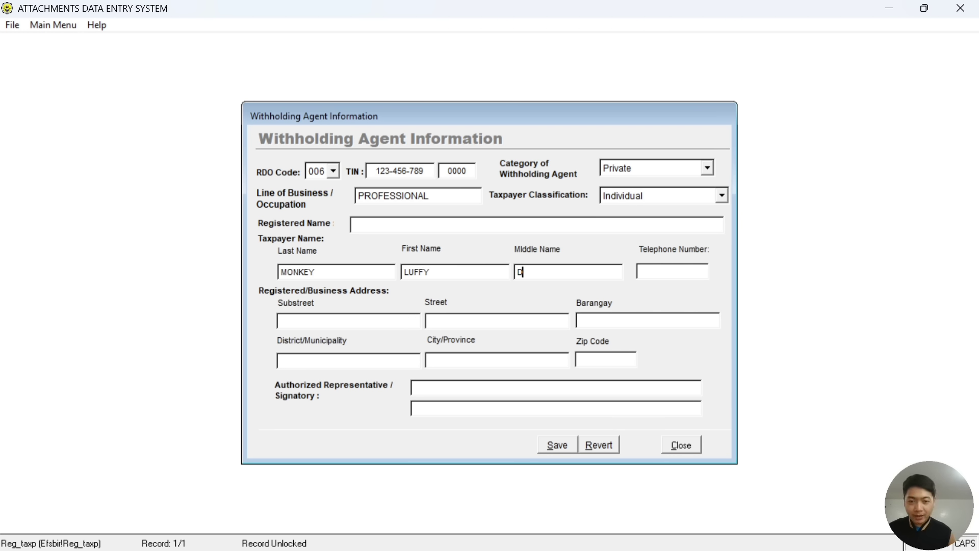
{"action": "left_click", "coordinate": [668, 269]}
{"action": "type", "text": "09"}
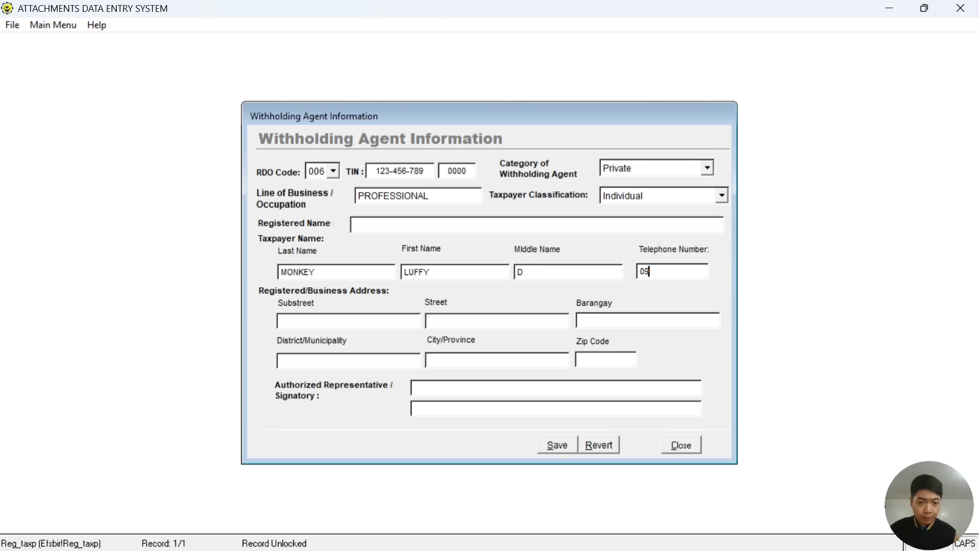
{"action": "type", "text": "171234567"}
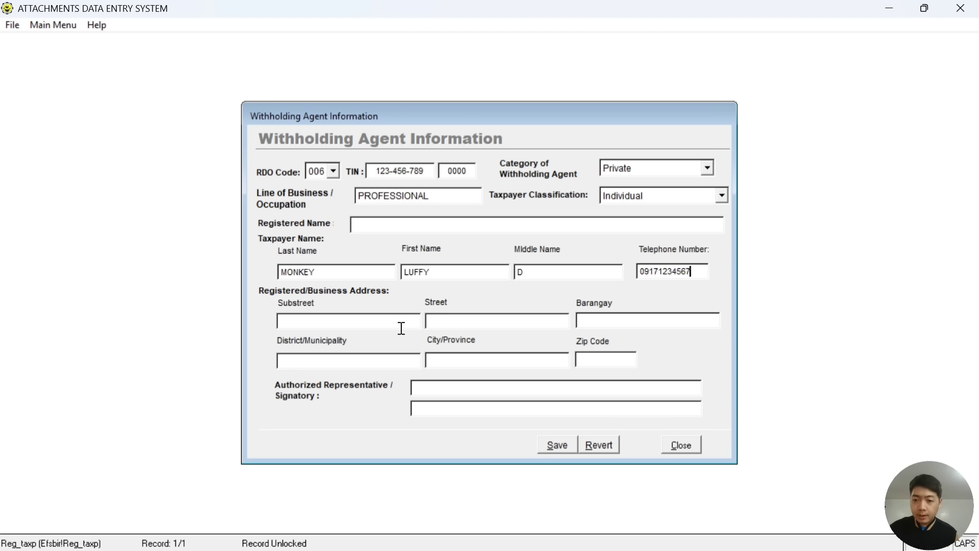
Fill in the registered address: substreet, street, barangay, municipality, corrected province and zip code.
{"action": "left_click", "coordinate": [375, 323]}
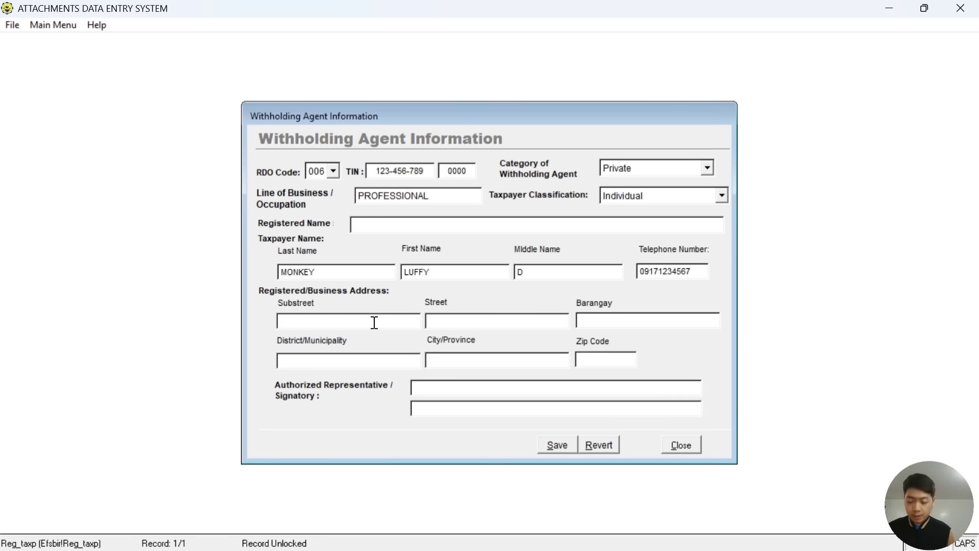
{"action": "type", "text": "ONE R"}
{"action": "type", "text": "IECE ISLAND"}
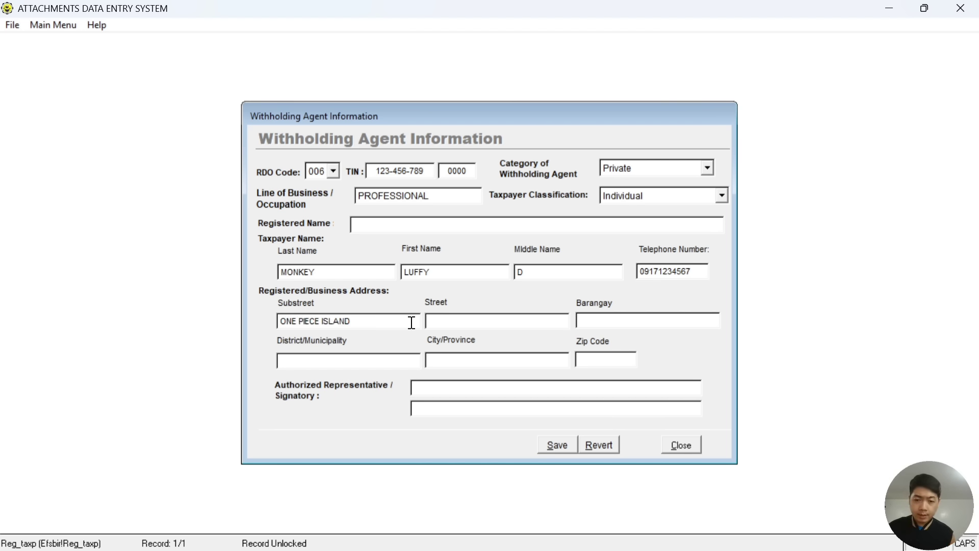
{"action": "left_click", "coordinate": [438, 321]}
{"action": "type", "text": "NAM"}
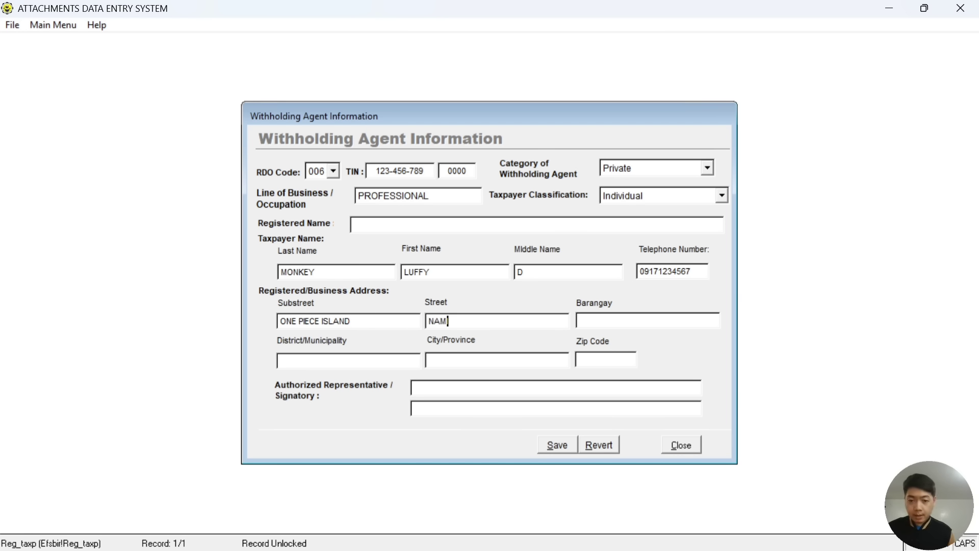
{"action": "type", "text": "I"}
{"action": "left_click", "coordinate": [599, 318]}
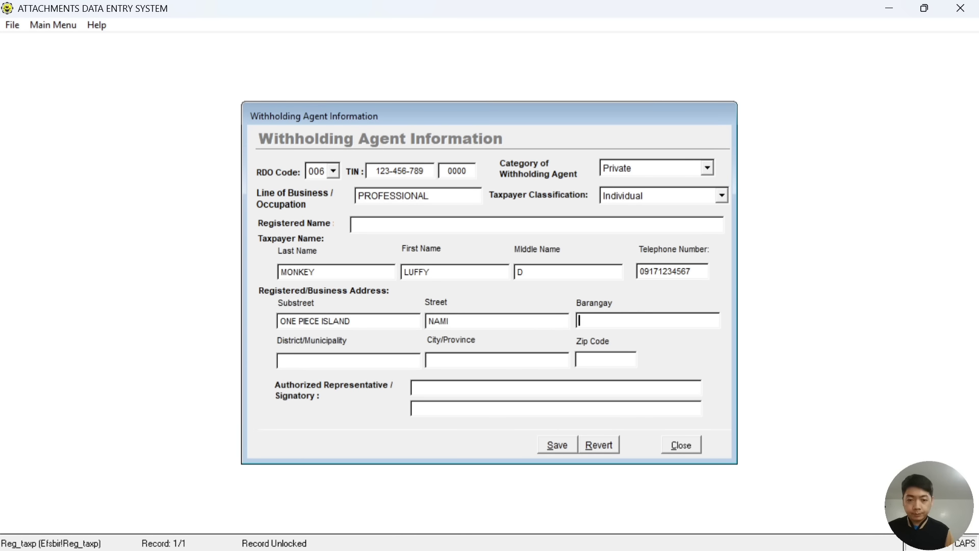
{"action": "type", "text": "ZORO"}
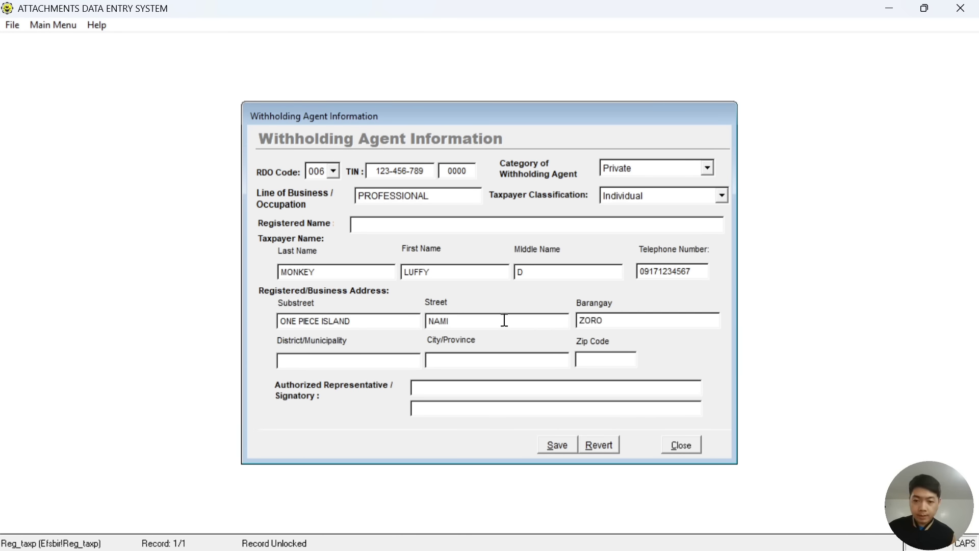
{"action": "left_click", "coordinate": [372, 358]}
{"action": "left_click", "coordinate": [373, 358]}
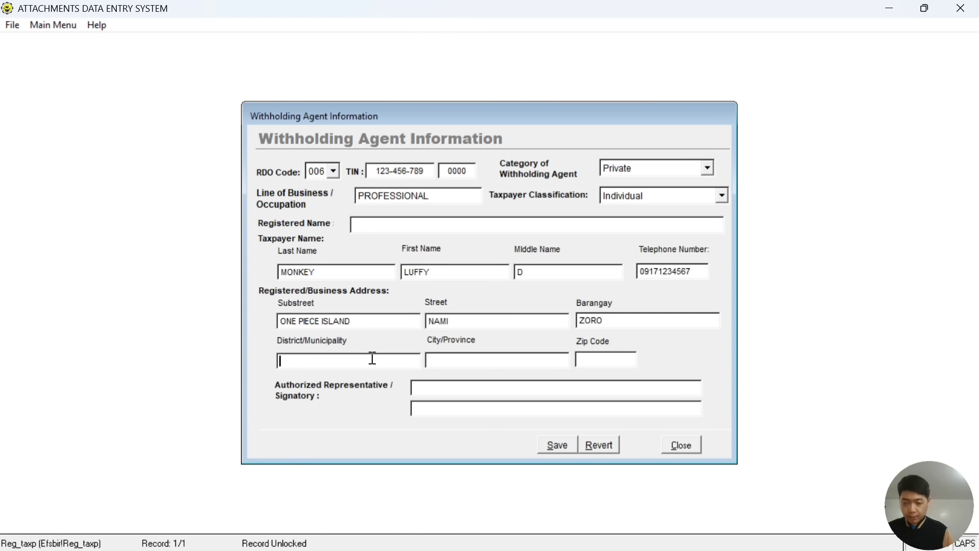
{"action": "type", "text": "SANJI"}
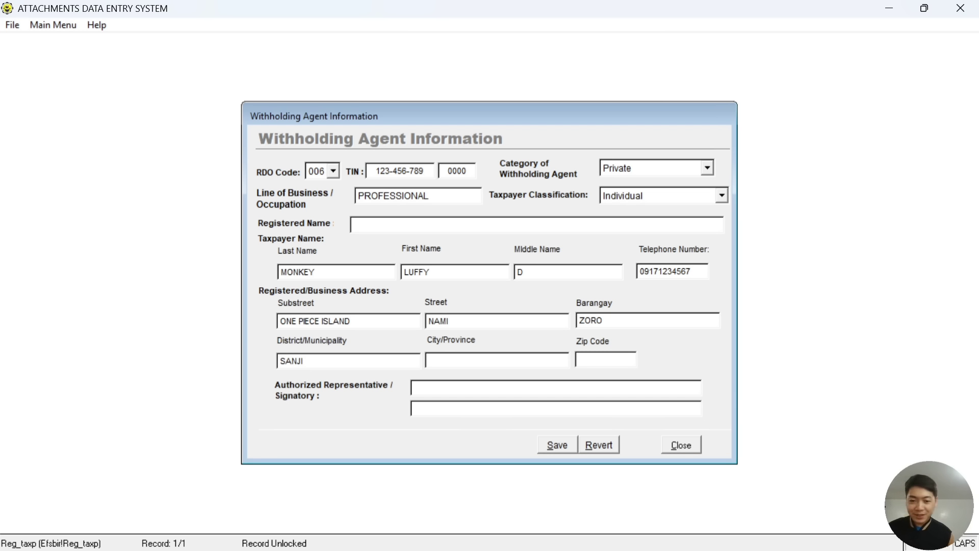
{"action": "left_click", "coordinate": [459, 359]}
{"action": "type", "text": "PANGAISNAN"}
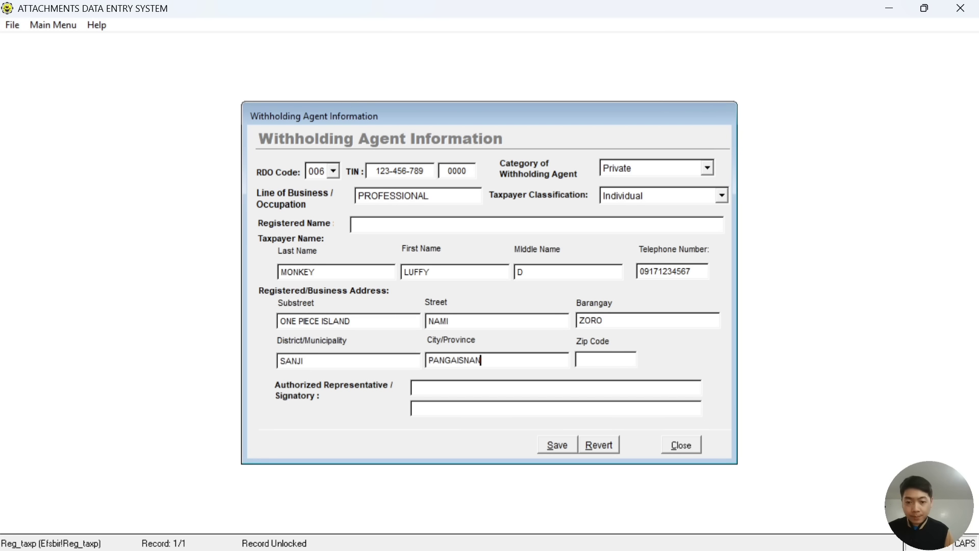
{"action": "key", "text": "BackSpace"}
{"action": "key", "text": "BackSpace"}
{"action": "key", "text": "BackSpace"}
{"action": "key", "text": "BackSpace"}
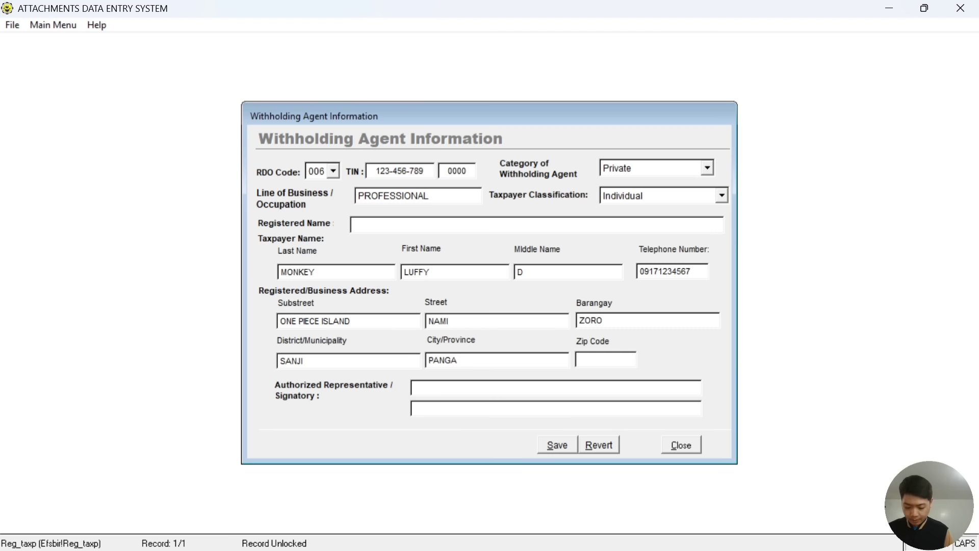
{"action": "type", "text": "SINAN"}
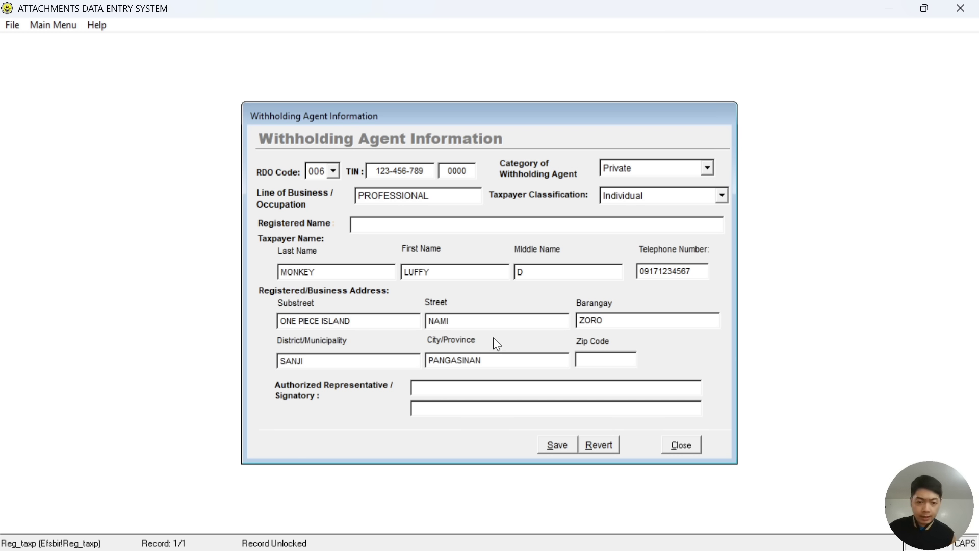
{"action": "left_click", "coordinate": [600, 361]}
{"action": "type", "text": "2428"}
{"action": "key", "text": "Tab"}
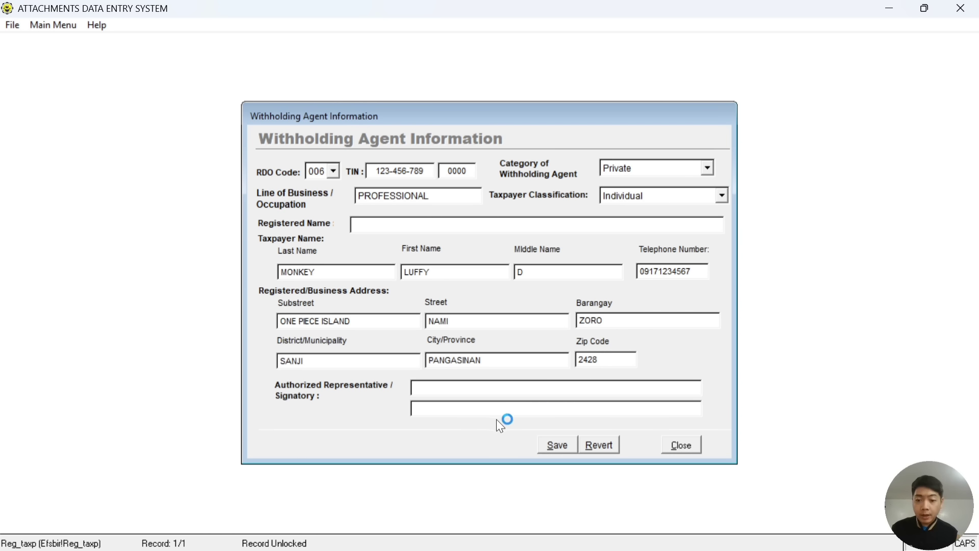
Enter the signatory's full name on the second signatory line and save the record.
{"action": "left_click", "coordinate": [463, 411]}
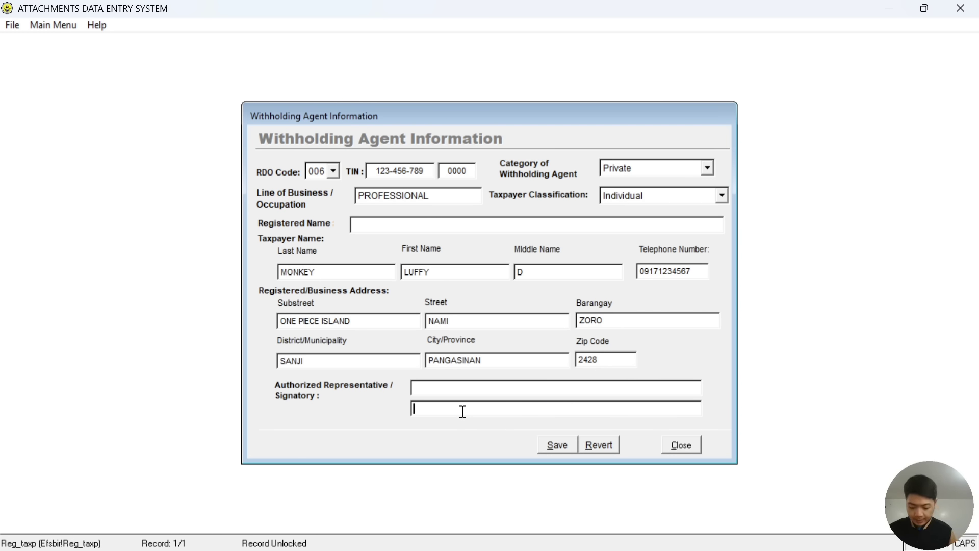
{"action": "type", "text": "MONKEY D"}
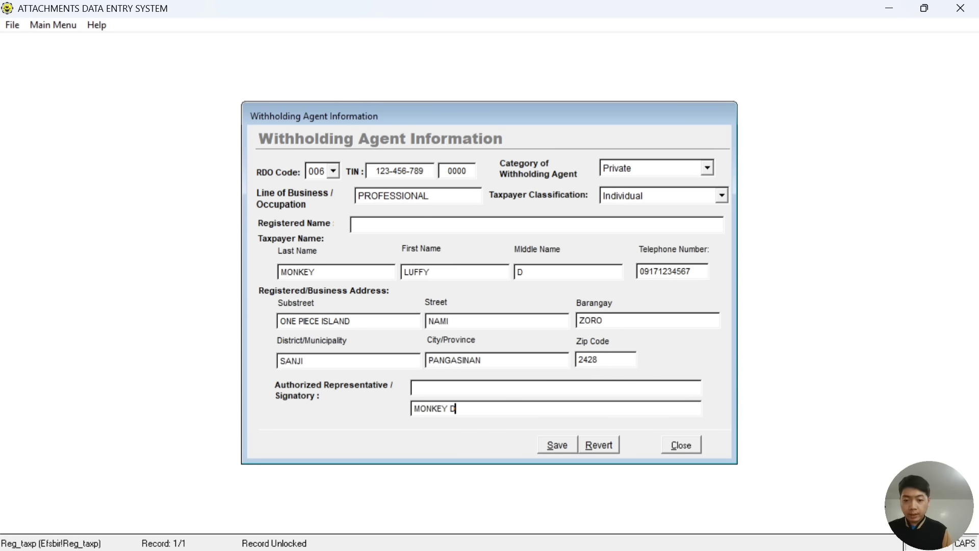
{"action": "type", "text": ". LUFFY"}
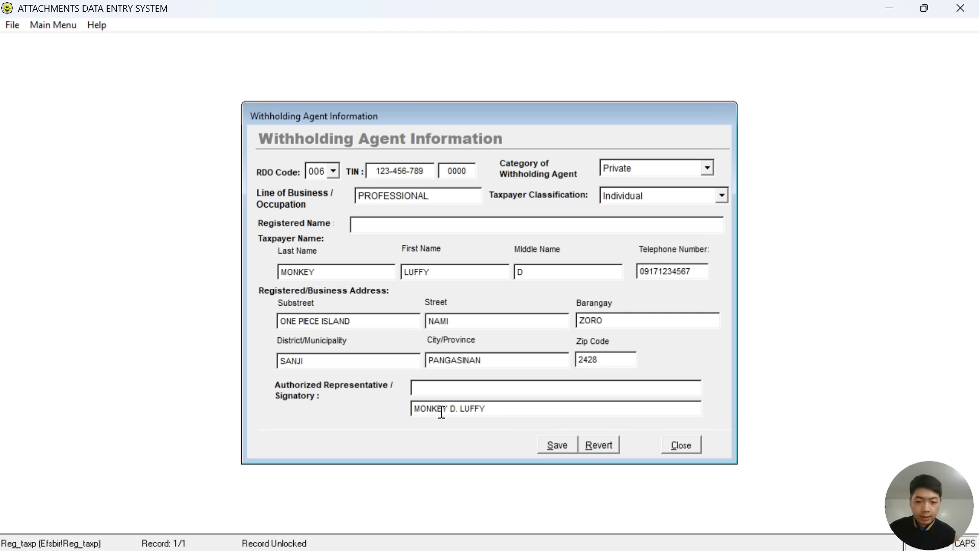
{"action": "left_click", "coordinate": [558, 440]}
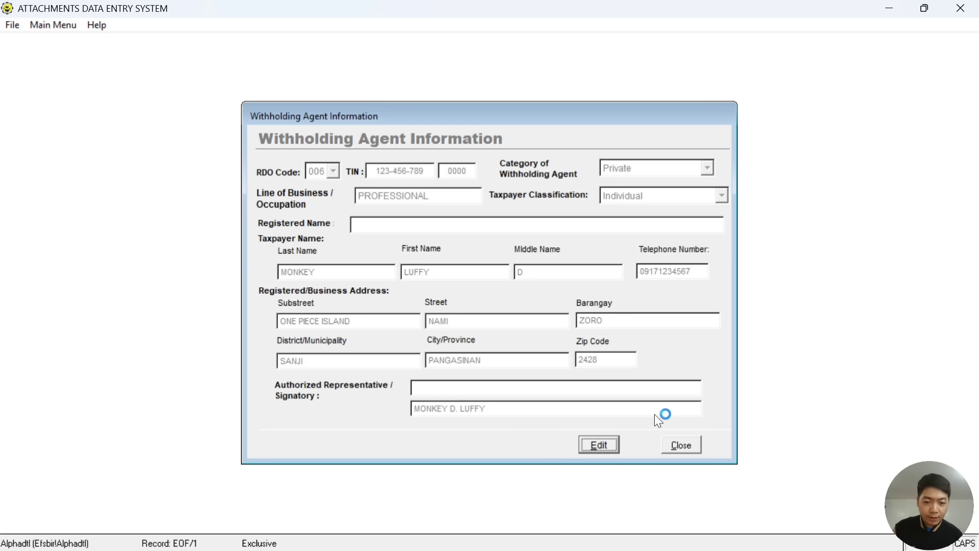
Close the Withholding Agent Information form to return to the main menu.
{"action": "left_click", "coordinate": [678, 444]}
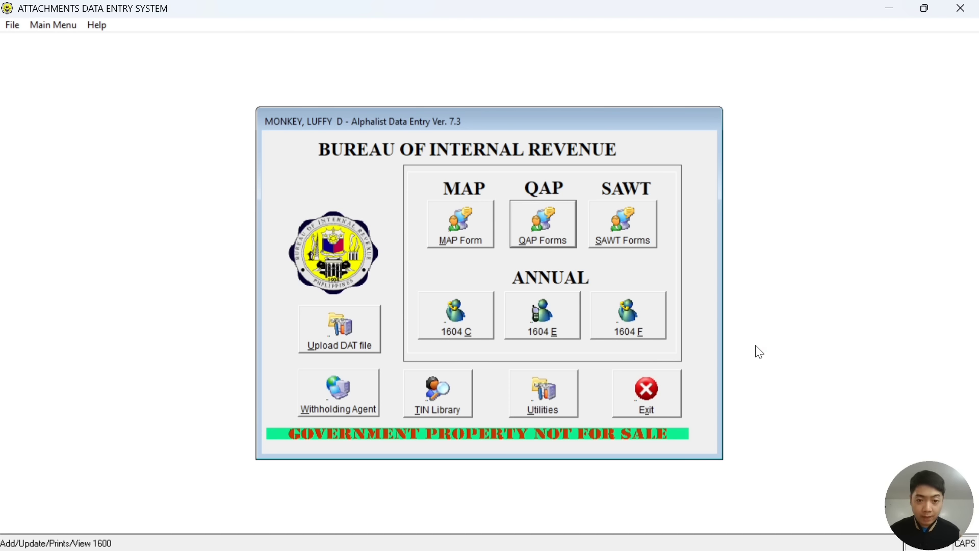
Open SAWT Forms and select form 1701.
{"action": "left_click", "coordinate": [631, 245]}
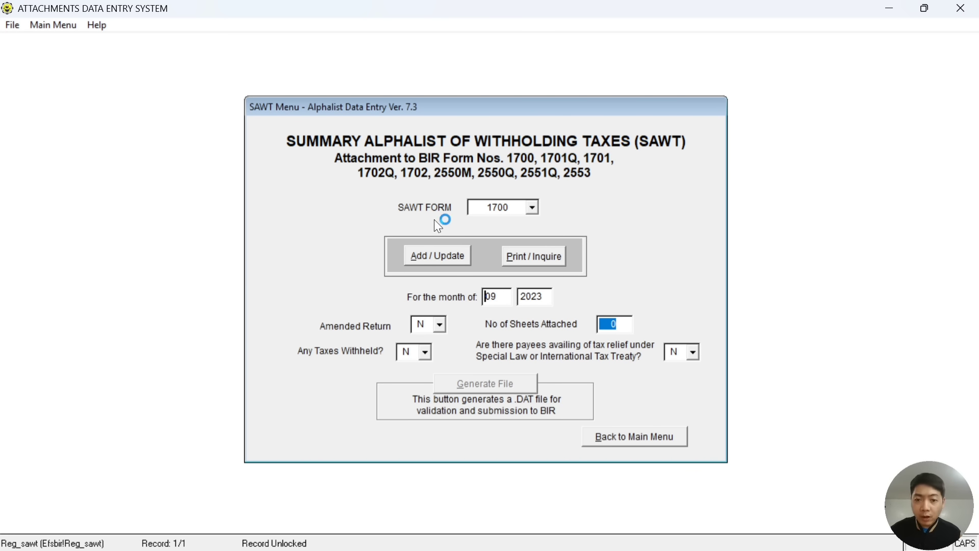
{"action": "left_click", "coordinate": [532, 209]}
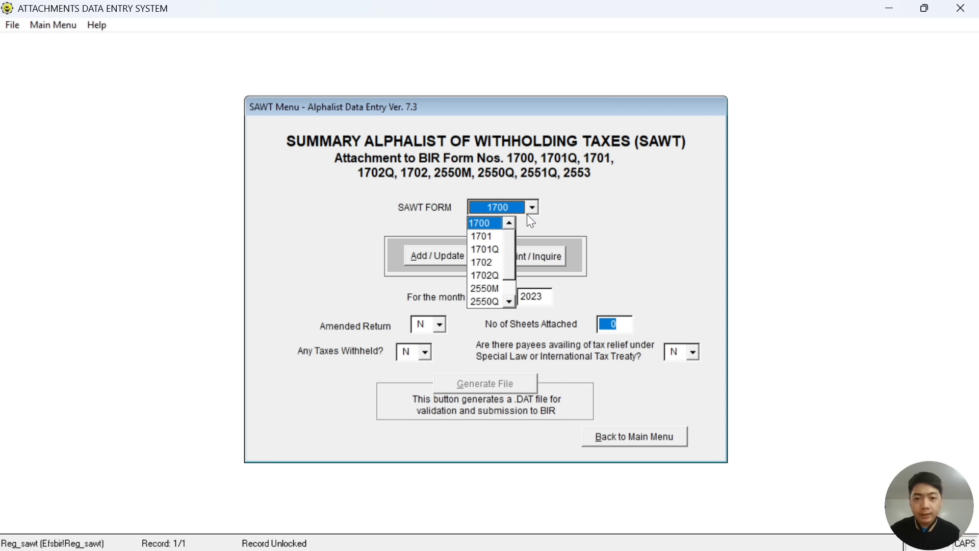
{"action": "left_click", "coordinate": [491, 246]}
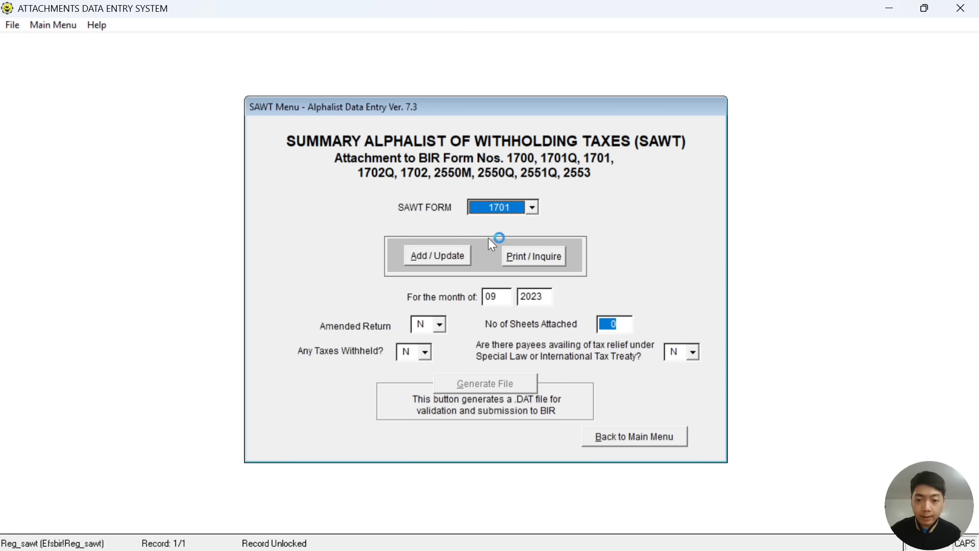
Set the reporting period to 12/2024 and Any Taxes Withheld to Y.
{"action": "left_click", "coordinate": [501, 295]}
{"action": "key", "text": "Left"}
{"action": "key", "text": "Tab"}
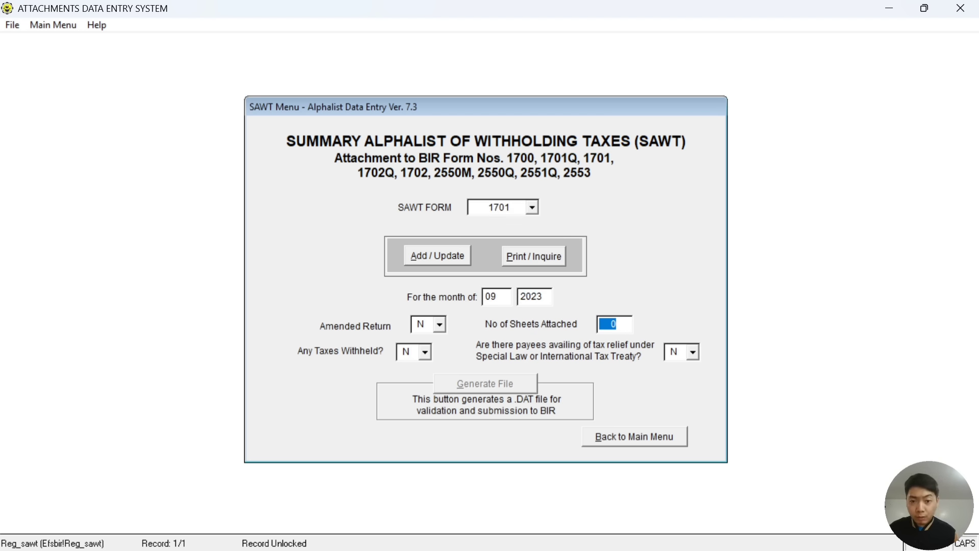
{"action": "left_click", "coordinate": [499, 298]}
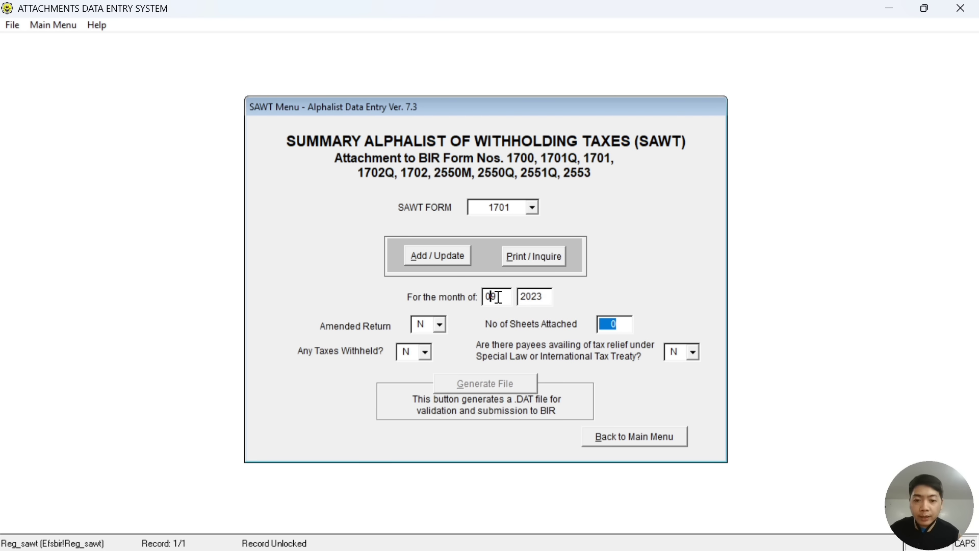
{"action": "type", "text": "1"}
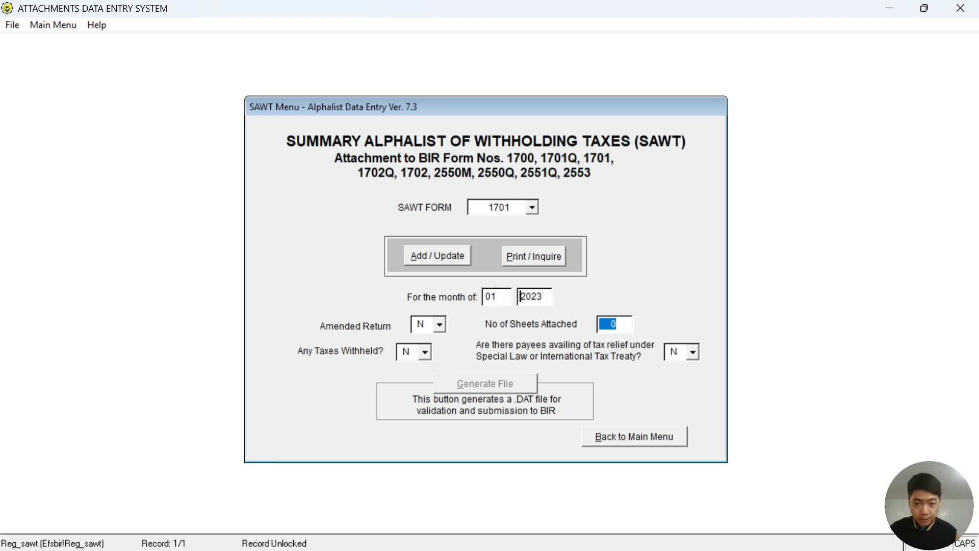
{"action": "left_click", "coordinate": [490, 296]}
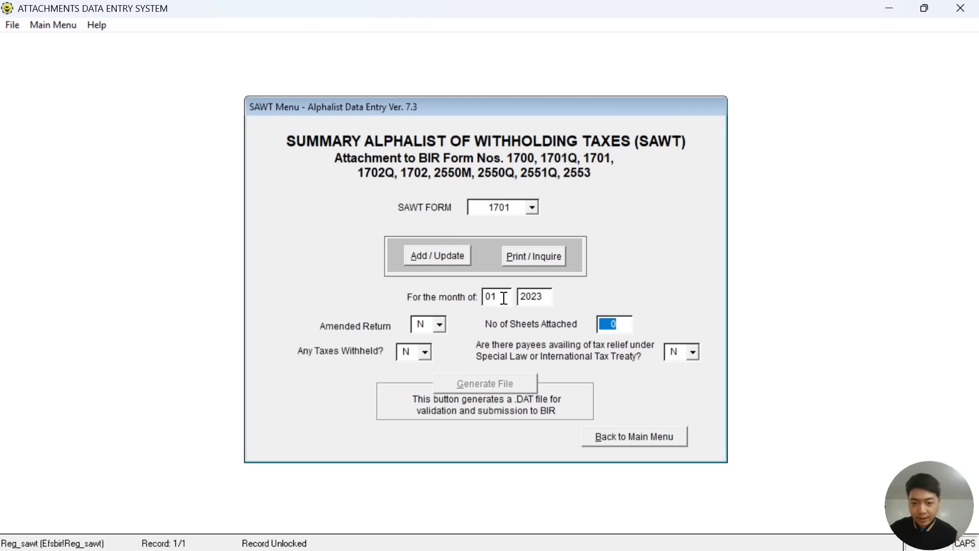
{"action": "key", "text": "BackSpace"}
{"action": "key", "text": "BackSpace"}
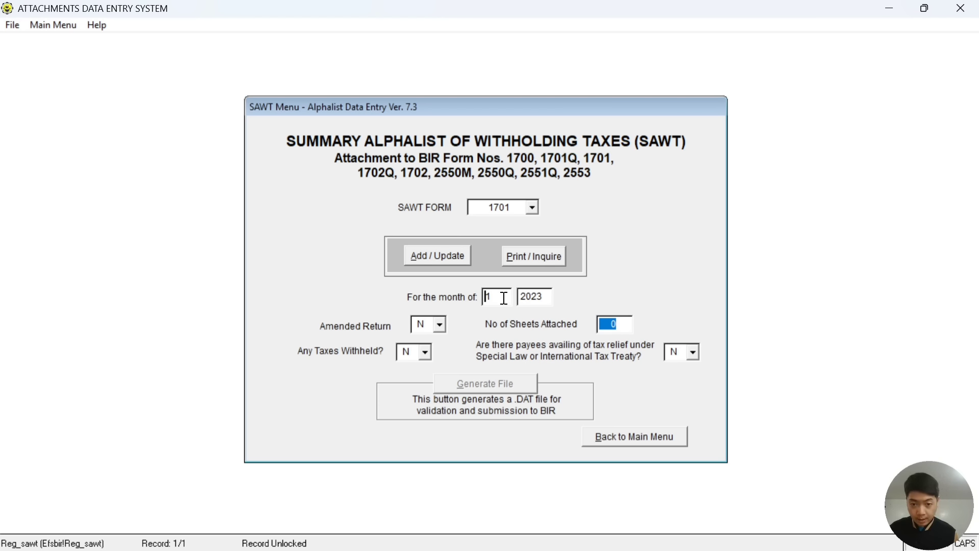
{"action": "type", "text": "12"}
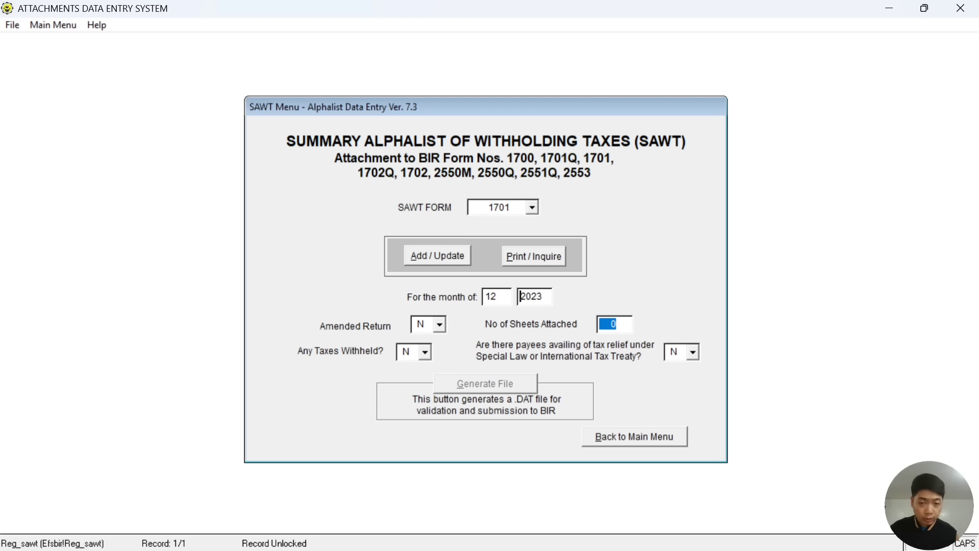
{"action": "type", "text": "2024"}
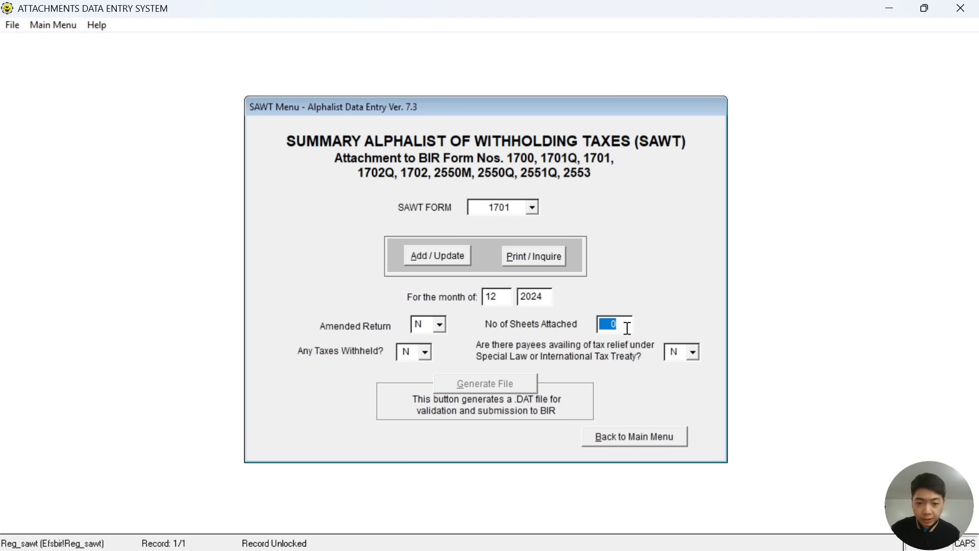
{"action": "left_click", "coordinate": [575, 347]}
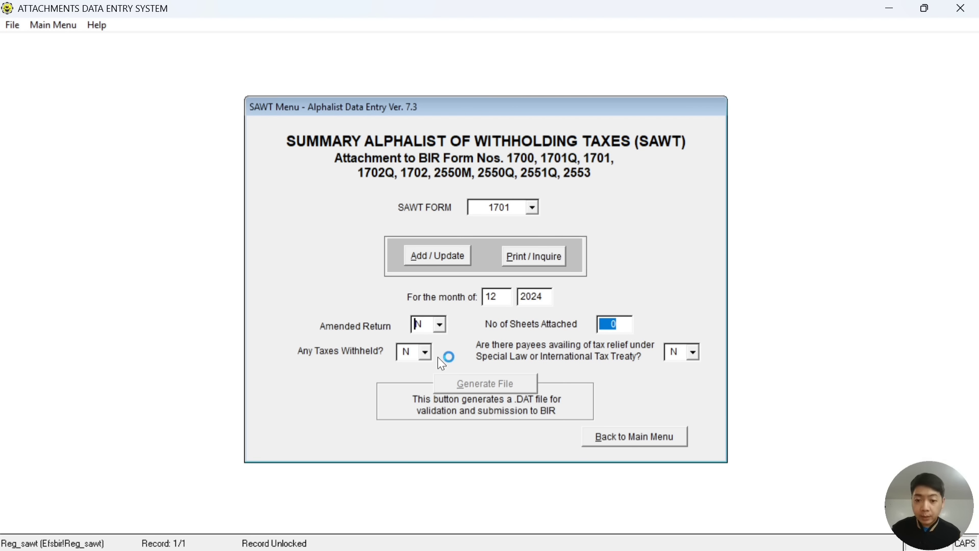
{"action": "left_click", "coordinate": [424, 353]}
{"action": "left_click", "coordinate": [421, 375]}
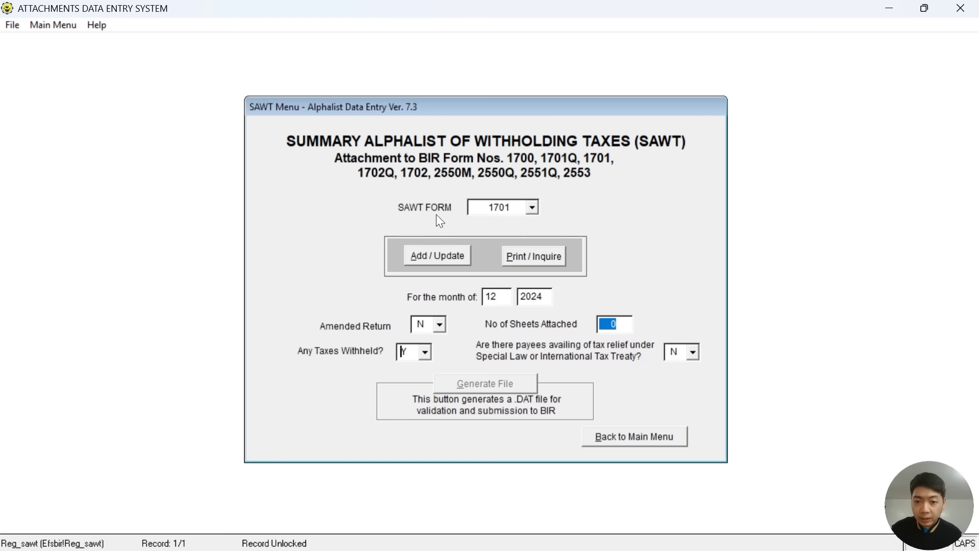
Open the December 2024 1701 data entry, add a new record, and switch to the 2307 folder.
{"action": "left_click", "coordinate": [431, 257]}
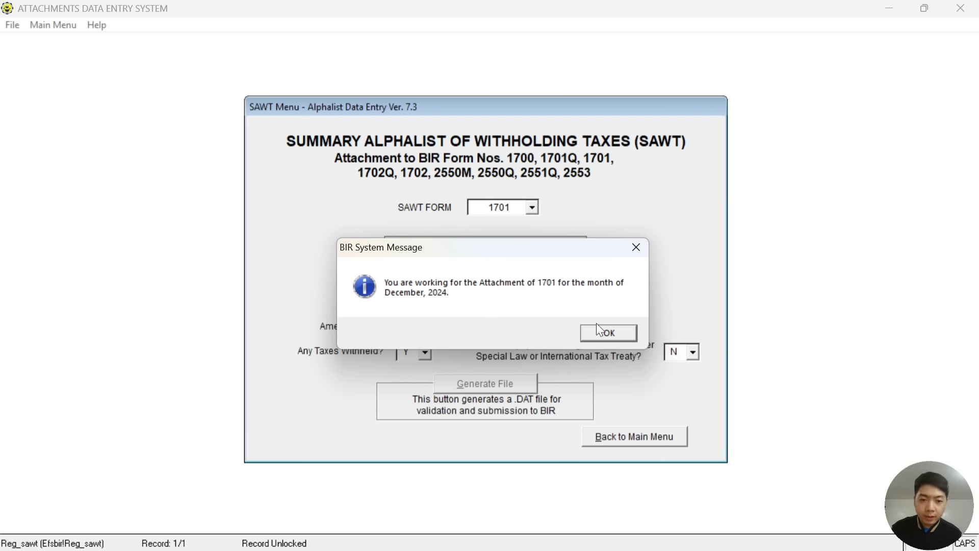
{"action": "left_click", "coordinate": [603, 334]}
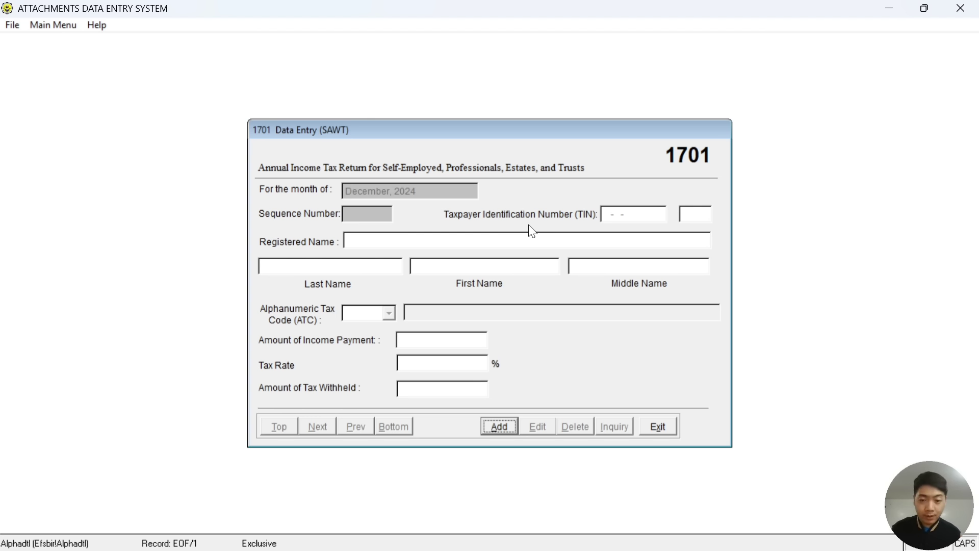
{"action": "left_click", "coordinate": [500, 427]}
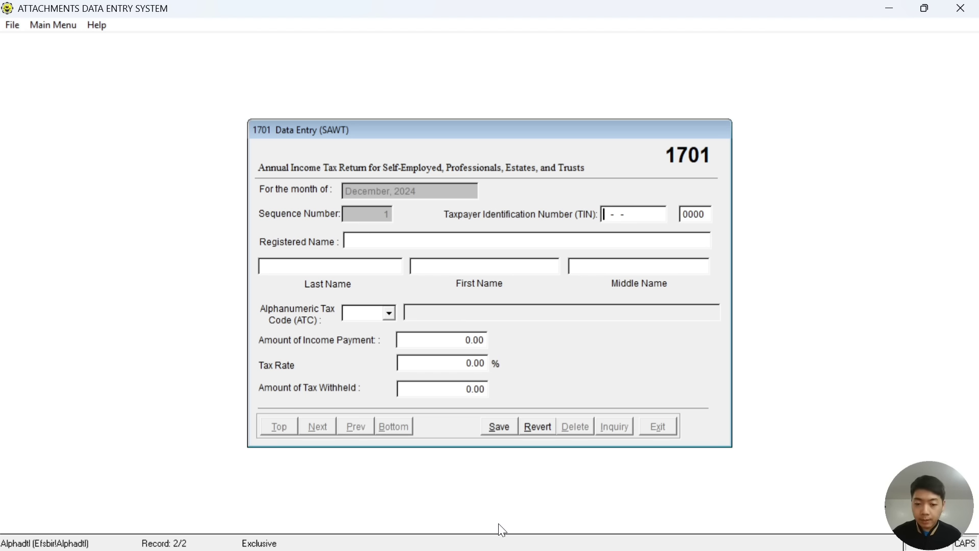
{"action": "left_click", "coordinate": [498, 544]}
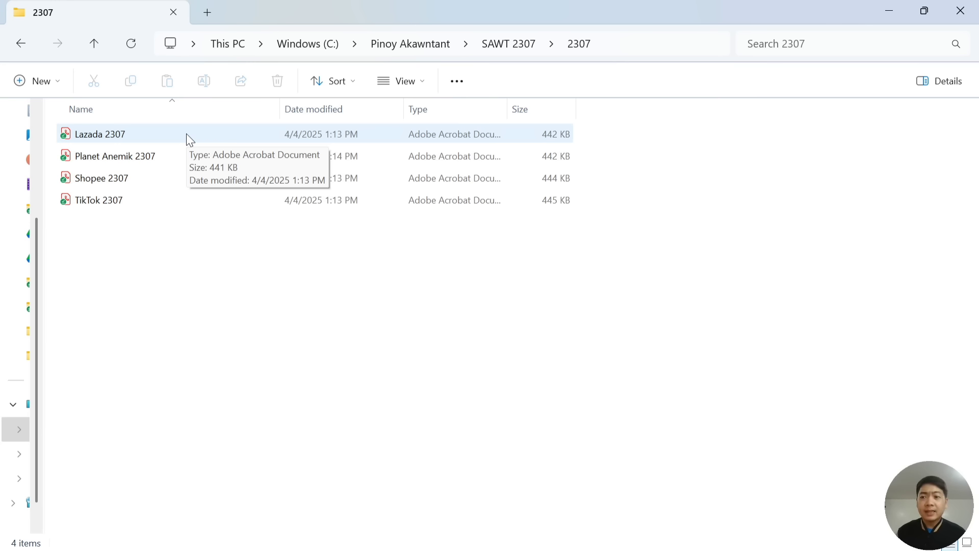
Open Shopee 2307.pdf from the SAWT 2307\2307 folder.
{"action": "left_click", "coordinate": [178, 157]}
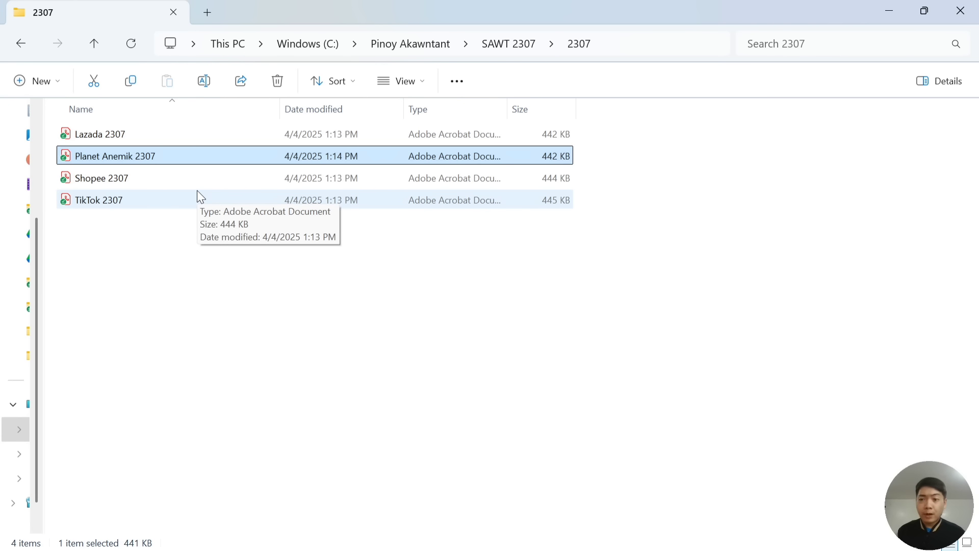
{"action": "left_click", "coordinate": [171, 178]}
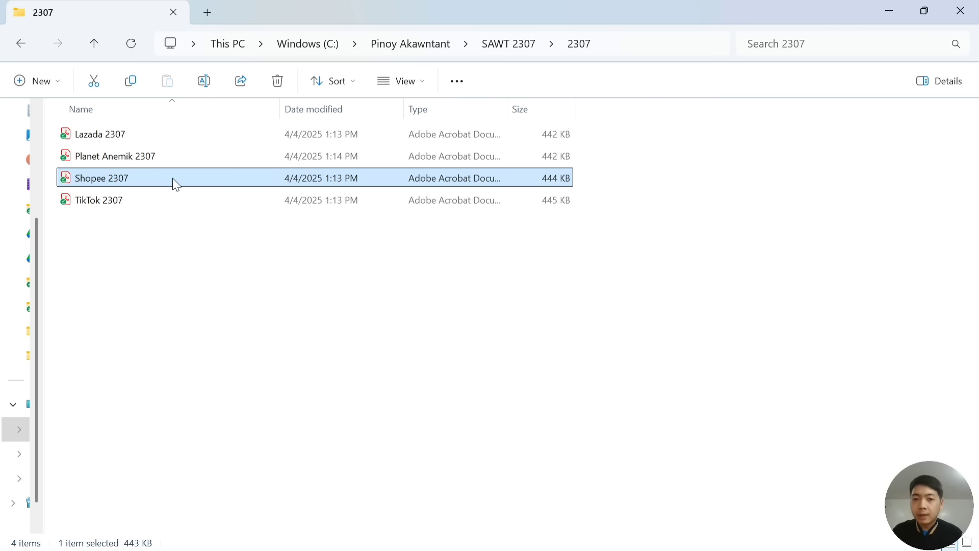
{"action": "double_click", "coordinate": [174, 179]}
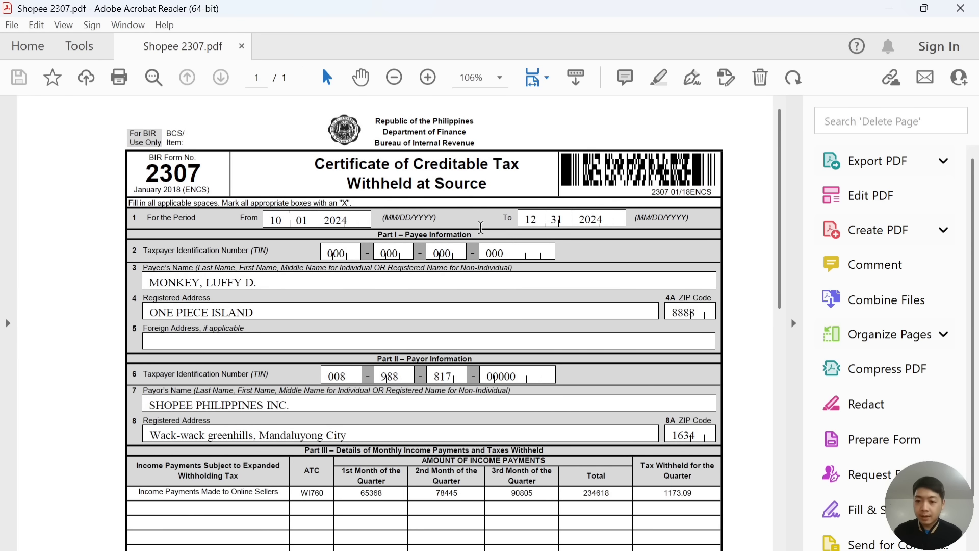
Scroll through the Shopee certificate's Parts II and III, then return to the 1701 entry form.
{"action": "scroll", "coordinate": [483, 229], "scroll_direction": "down", "scroll_amount": 2}
{"action": "scroll", "coordinate": [483, 229], "scroll_direction": "down", "scroll_amount": 2}
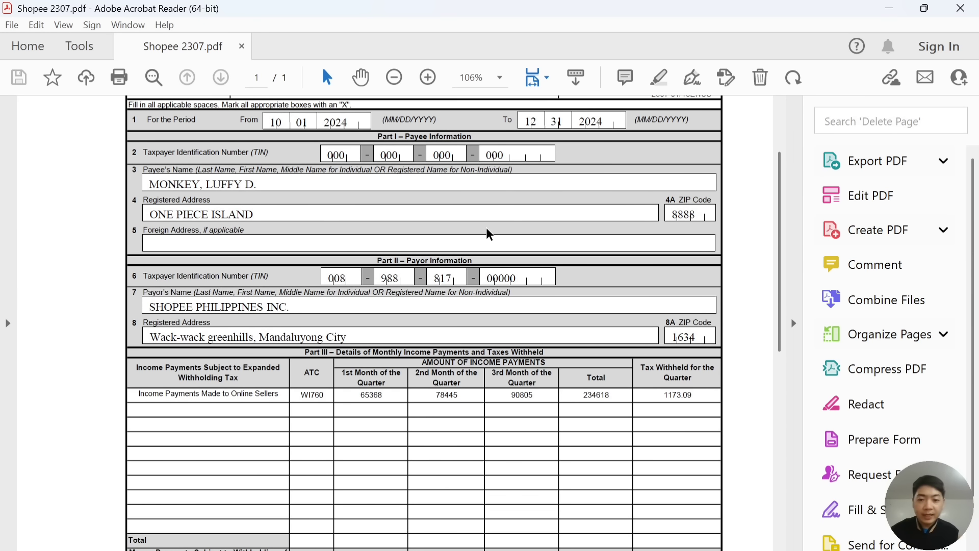
{"action": "scroll", "coordinate": [491, 232], "scroll_direction": "down", "scroll_amount": 1}
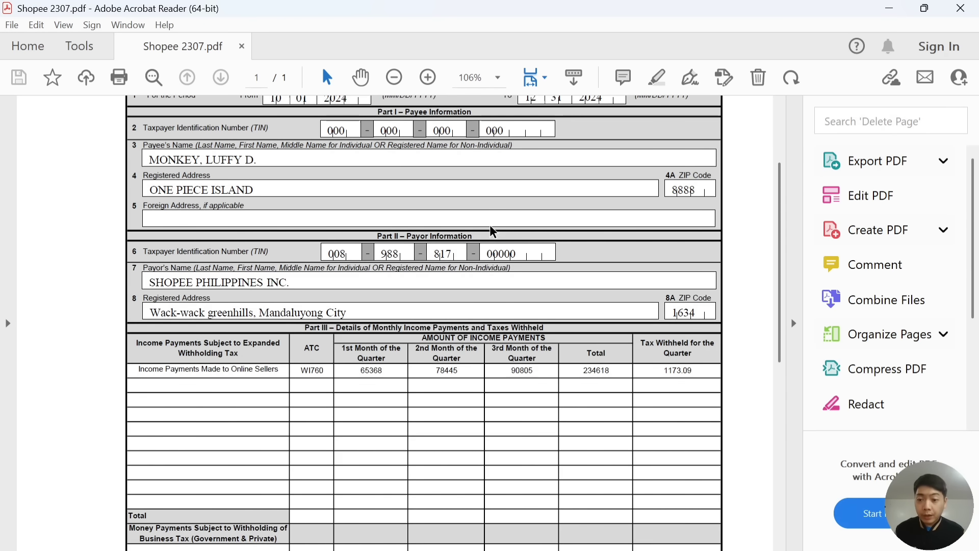
{"action": "scroll", "coordinate": [492, 231], "scroll_direction": "down", "scroll_amount": 2}
{"action": "scroll", "coordinate": [493, 231], "scroll_direction": "down", "scroll_amount": 1}
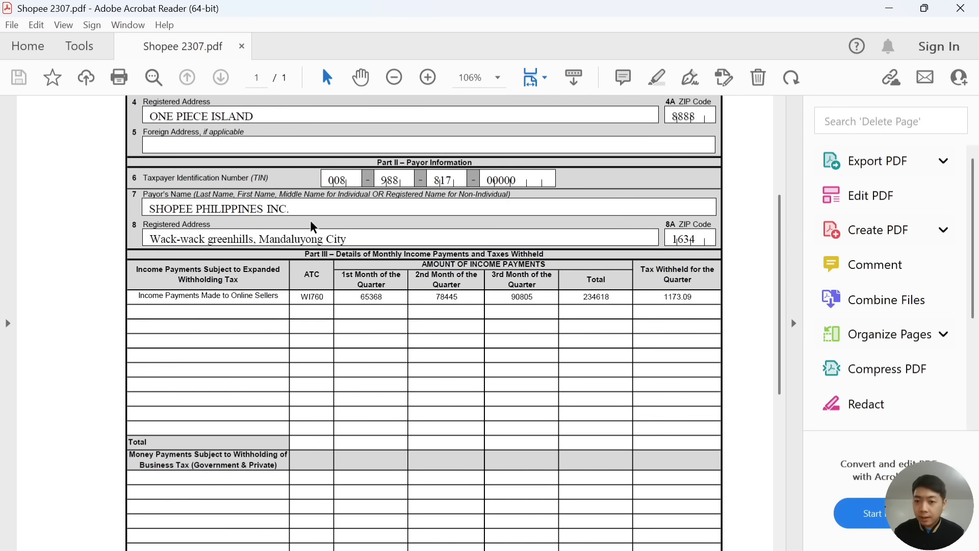
{"action": "key", "text": "alt+Tab"}
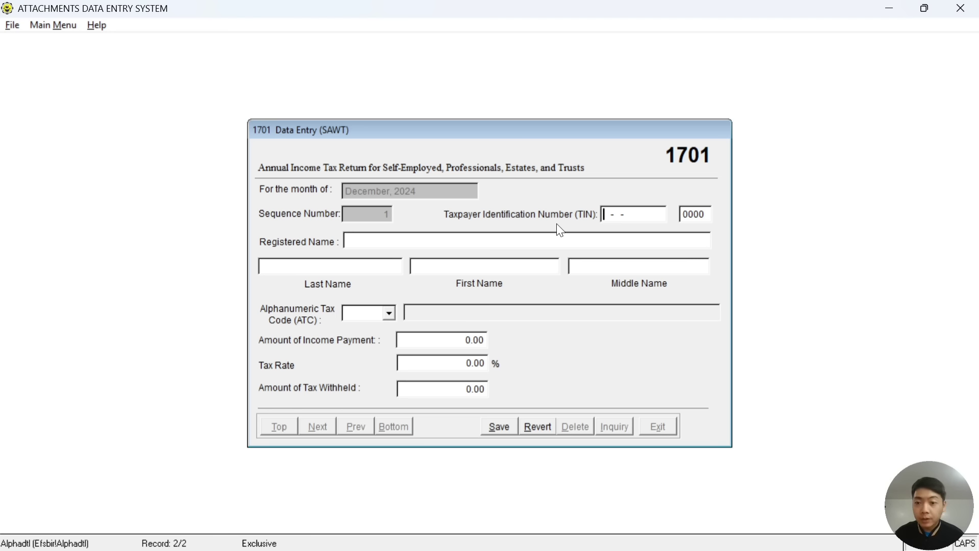
Copy Shopee's payor TIN from the certificate into the TIN boxes.
{"action": "key", "text": "alt+Tab"}
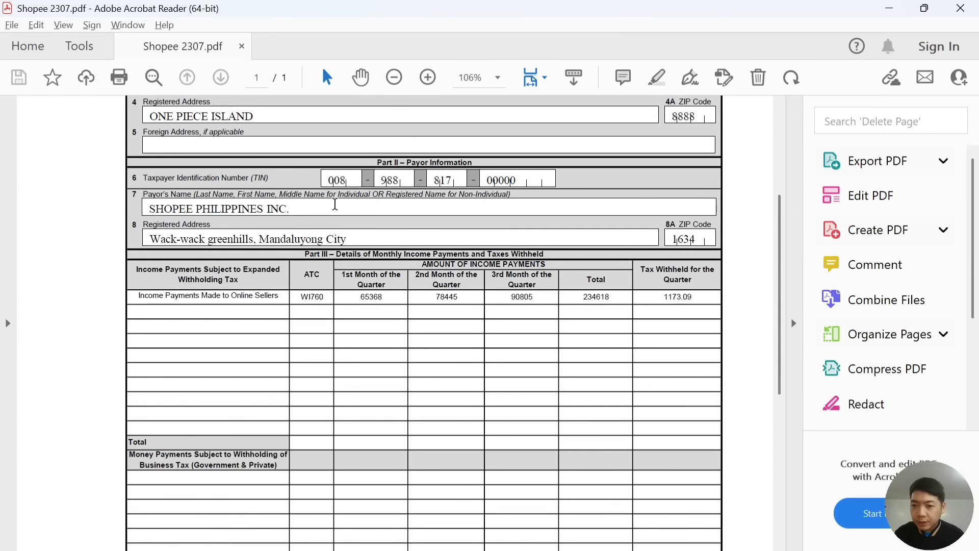
{"action": "key", "text": "alt+Tab"}
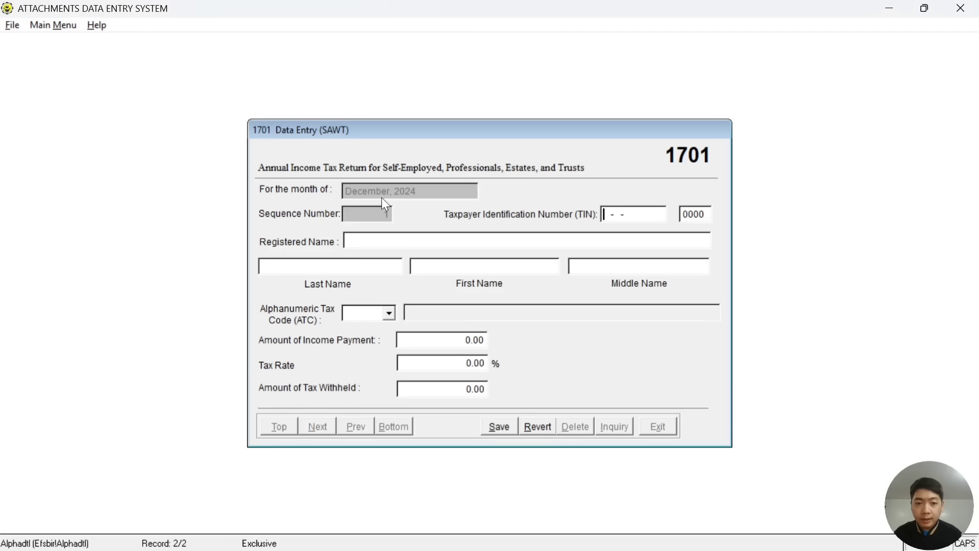
{"action": "key", "text": "alt+Tab"}
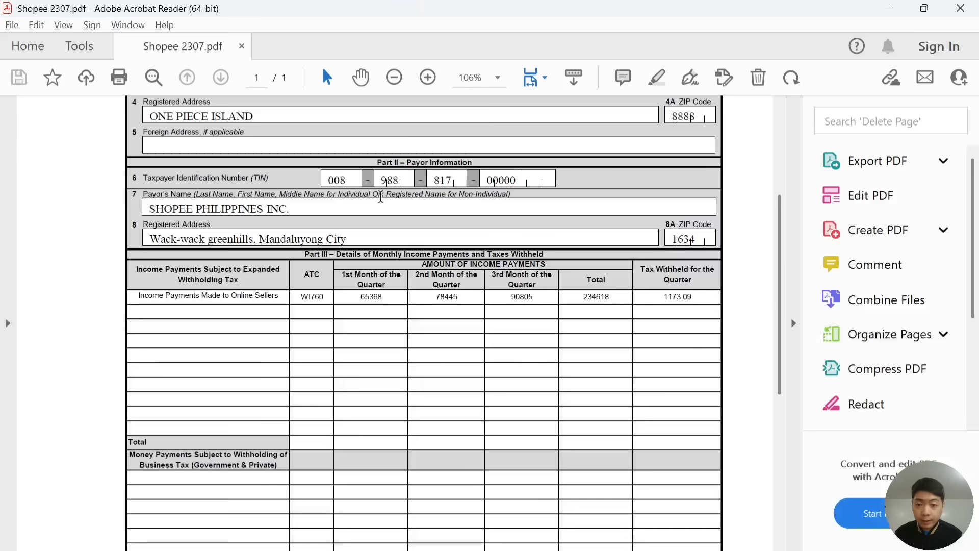
{"action": "key", "text": "alt+Tab"}
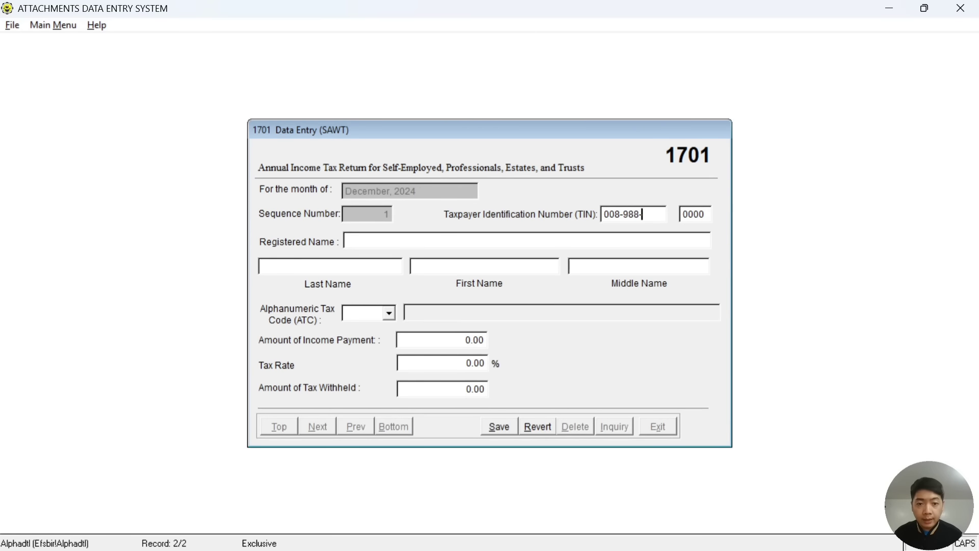
{"action": "key", "text": "alt+Tab"}
{"action": "key", "text": "alt+Tab"}
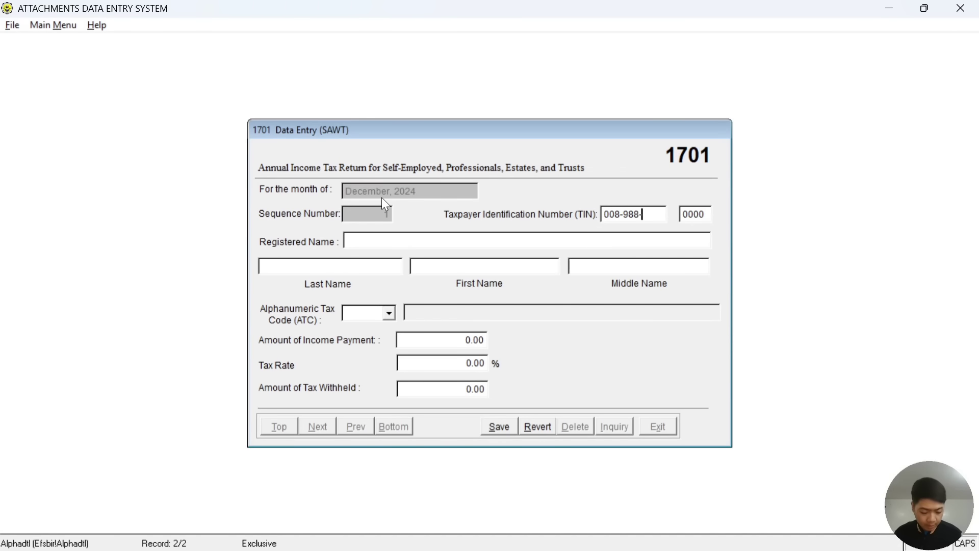
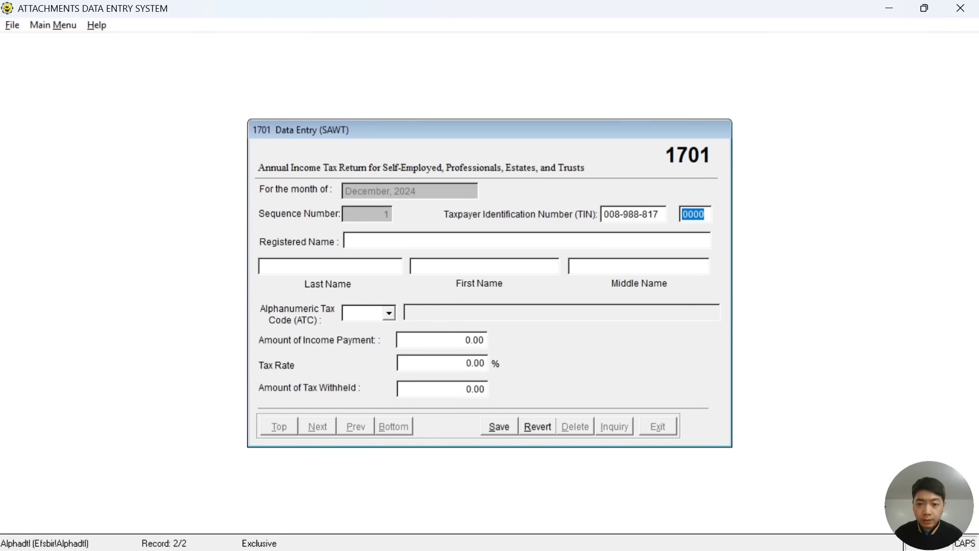
Enter SHOPEE PHILIPPINES INC as the registered name.
{"action": "left_click", "coordinate": [393, 243]}
{"action": "key", "text": "alt+Tab"}
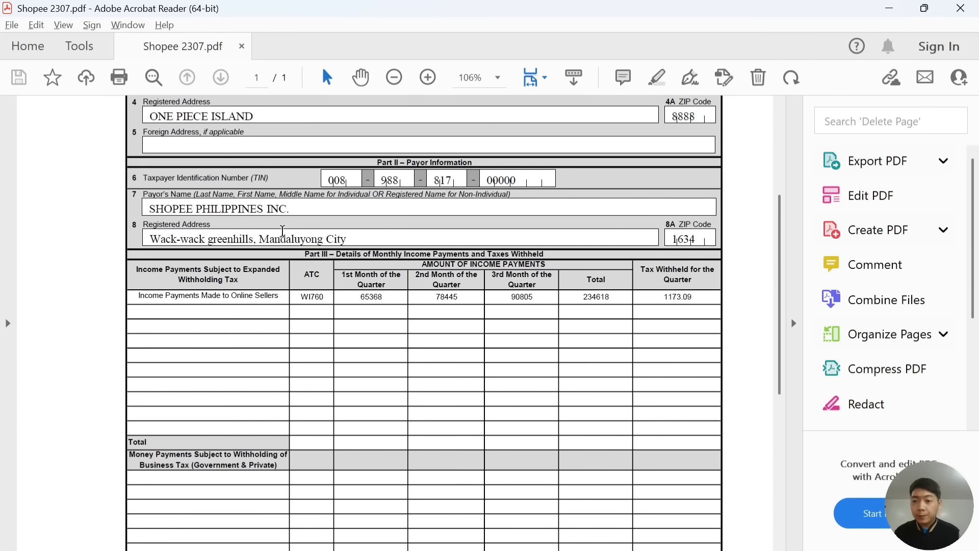
{"action": "key", "text": "alt+Tab"}
{"action": "type", "text": "SHOPE"}
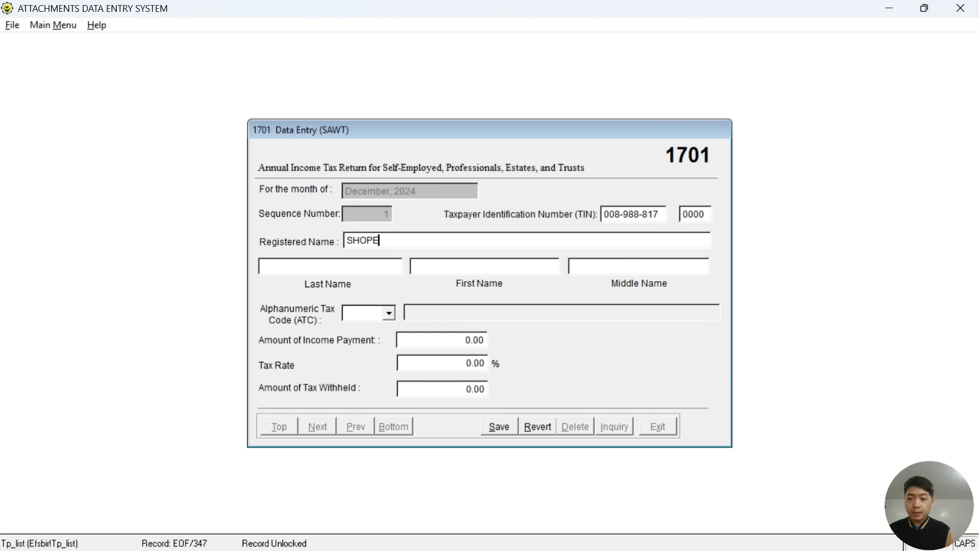
{"action": "type", "text": "E PHILIPP"}
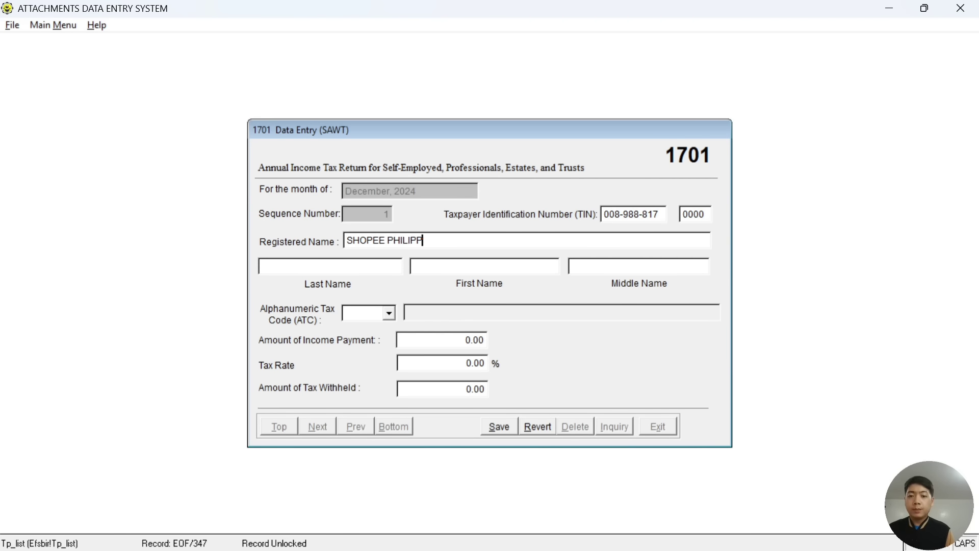
{"action": "type", "text": "INES INC"}
{"action": "key", "text": "ctrl+a"}
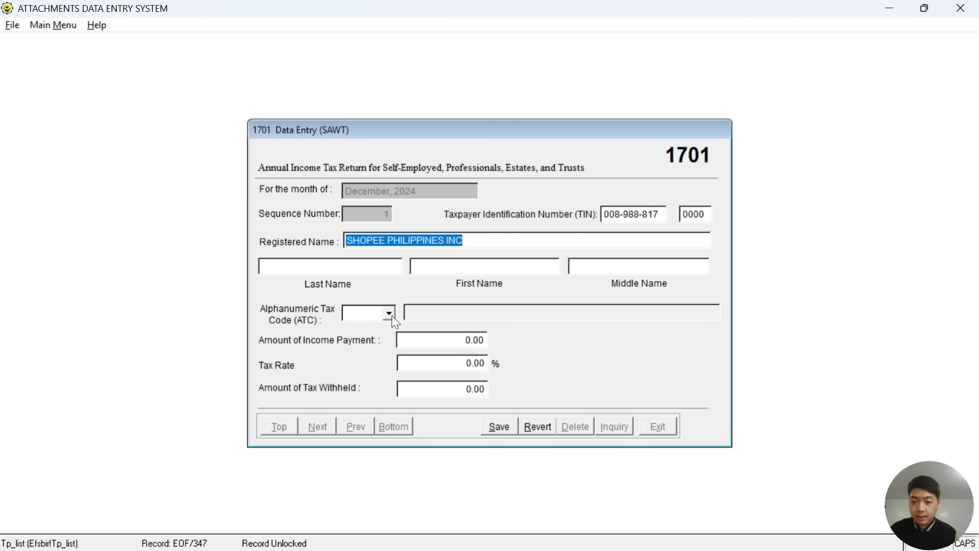
{"action": "key", "text": "alt+Tab"}
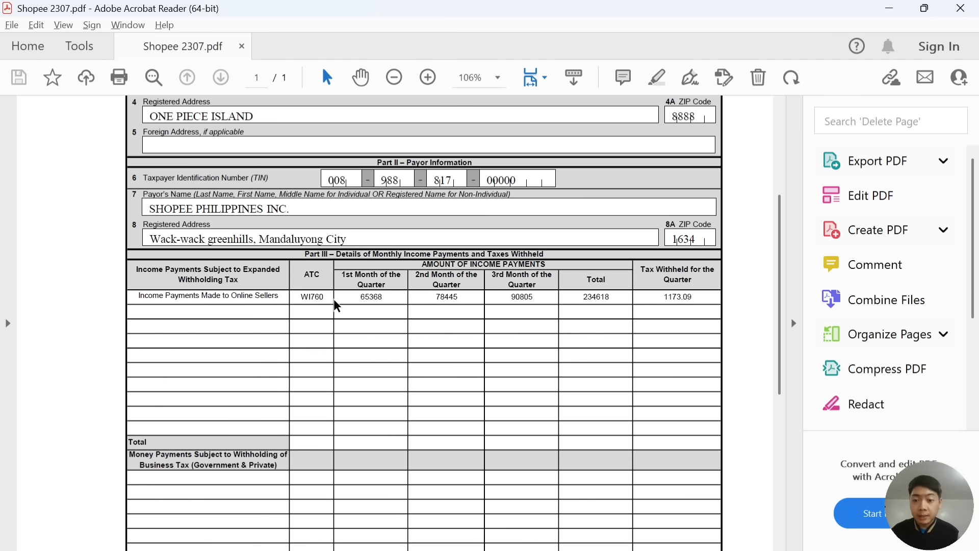
{"action": "key", "text": "alt+Tab"}
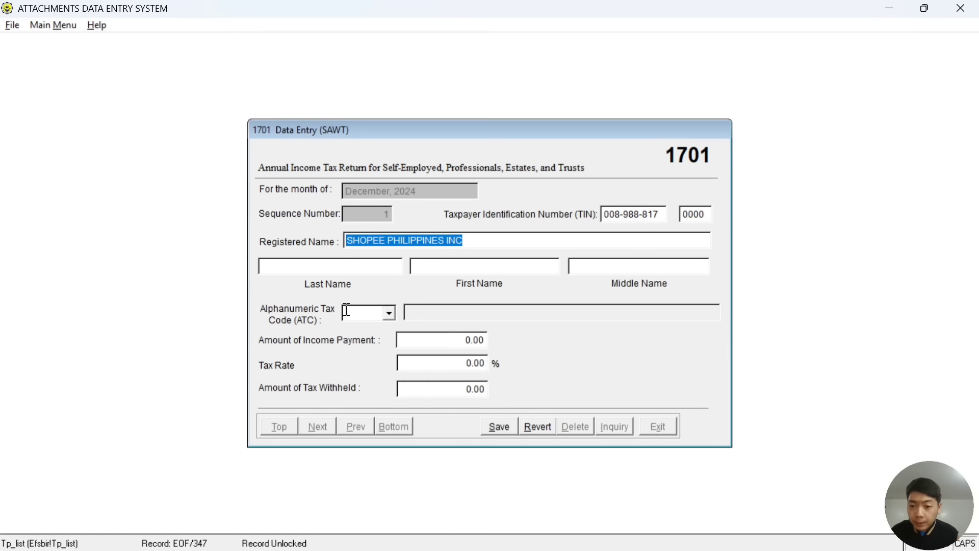
Set the record's ATC to WI760 from the tax code list.
{"action": "left_click", "coordinate": [389, 315]}
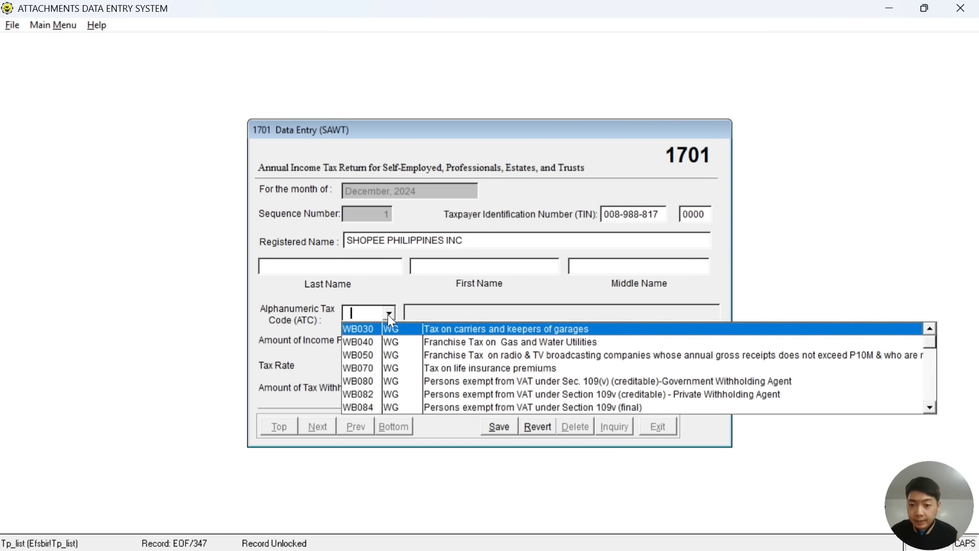
{"action": "left_click", "coordinate": [930, 407]}
{"action": "scroll", "coordinate": [936, 410], "scroll_direction": "down", "scroll_amount": 1}
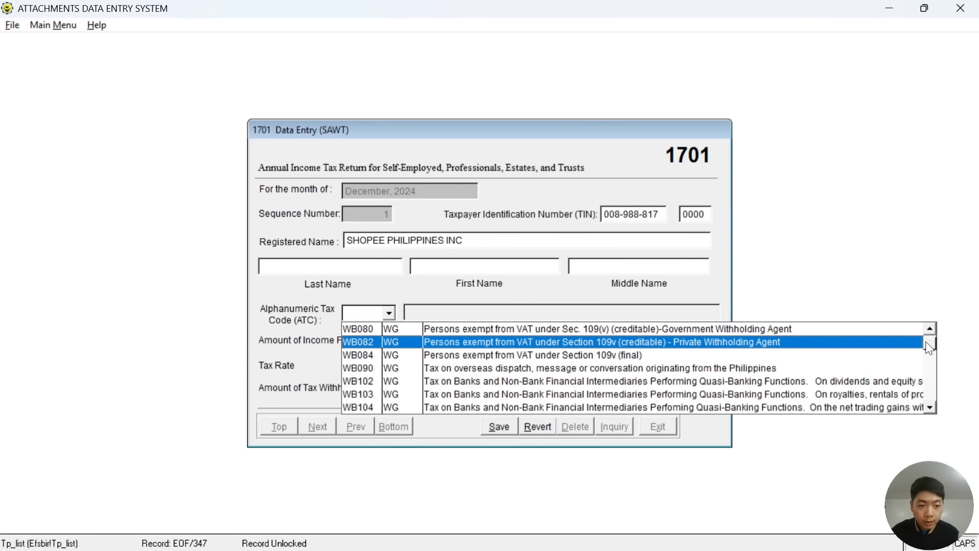
{"action": "left_click_drag", "start_coordinate": [929, 343], "coordinate": [929, 369]}
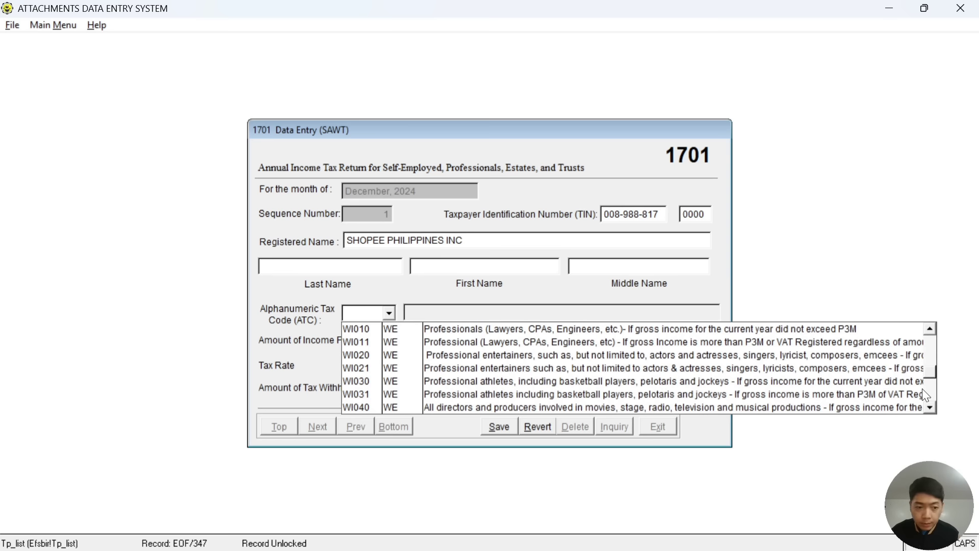
{"action": "left_click", "coordinate": [930, 407]}
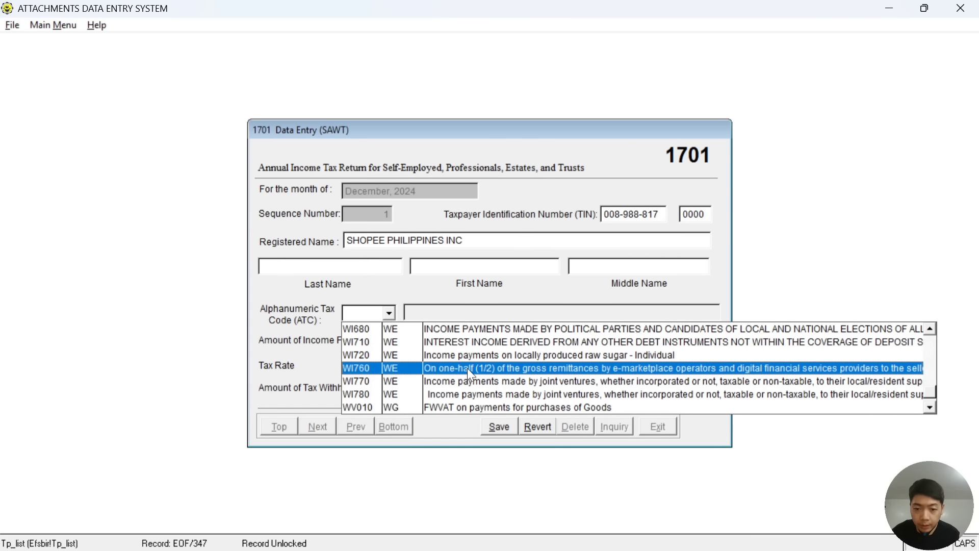
{"action": "left_click", "coordinate": [562, 368]}
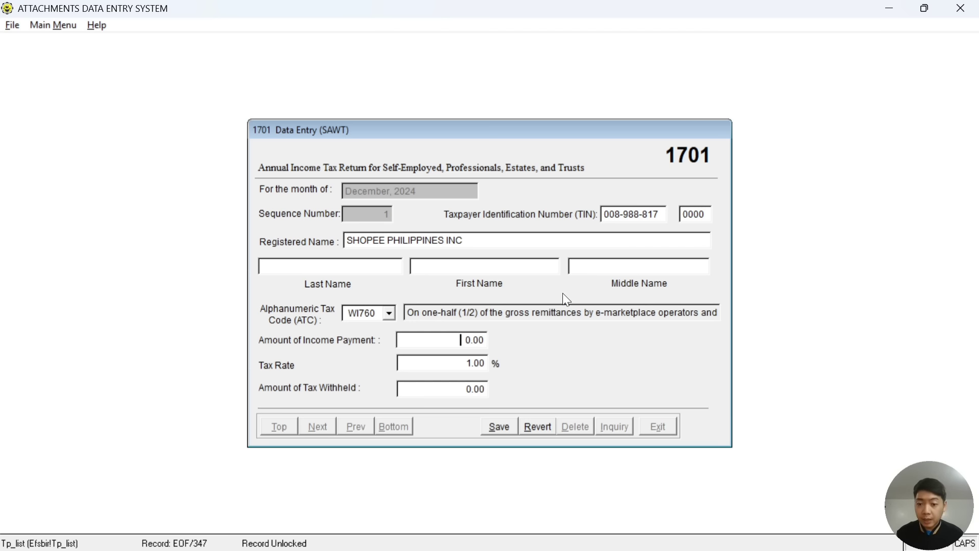
Enter an income payment of 234,618.00 from the certificate.
{"action": "key", "text": "alt+Tab"}
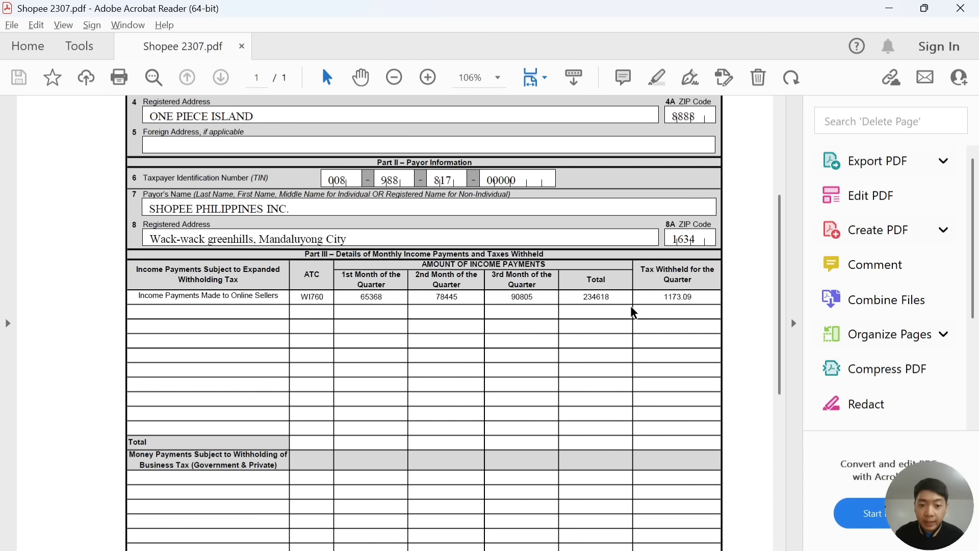
{"action": "key", "text": "alt+Tab"}
{"action": "type", "text": "234"}
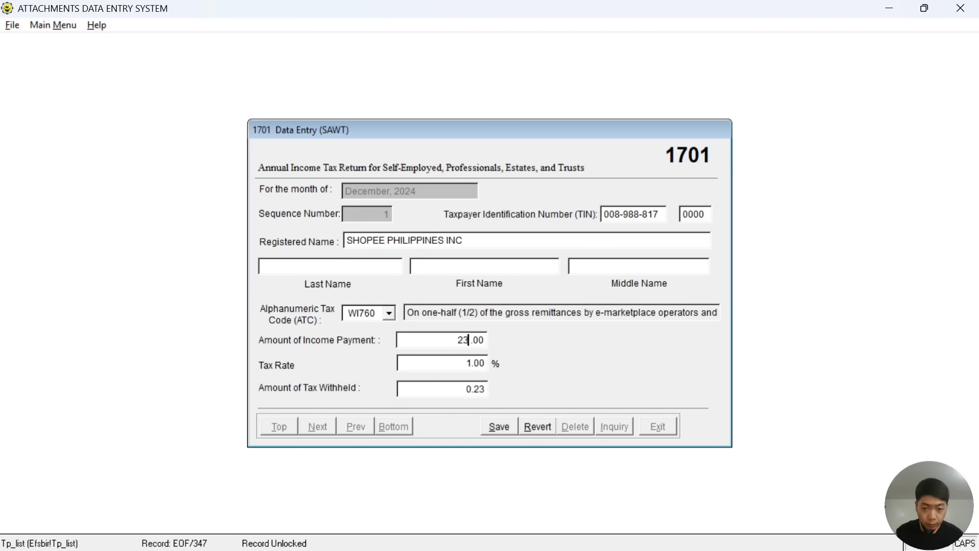
{"action": "type", "text": ".618"}
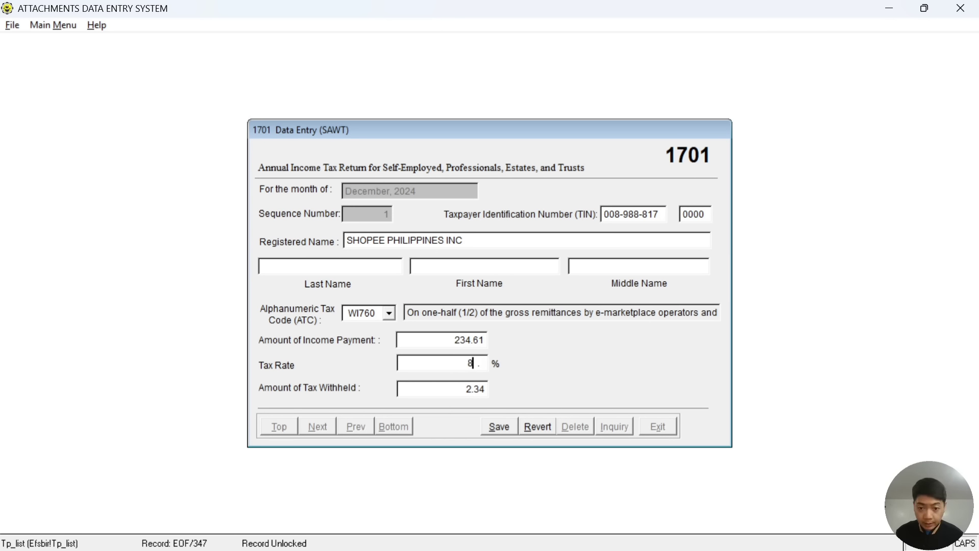
{"action": "left_click", "coordinate": [464, 339]}
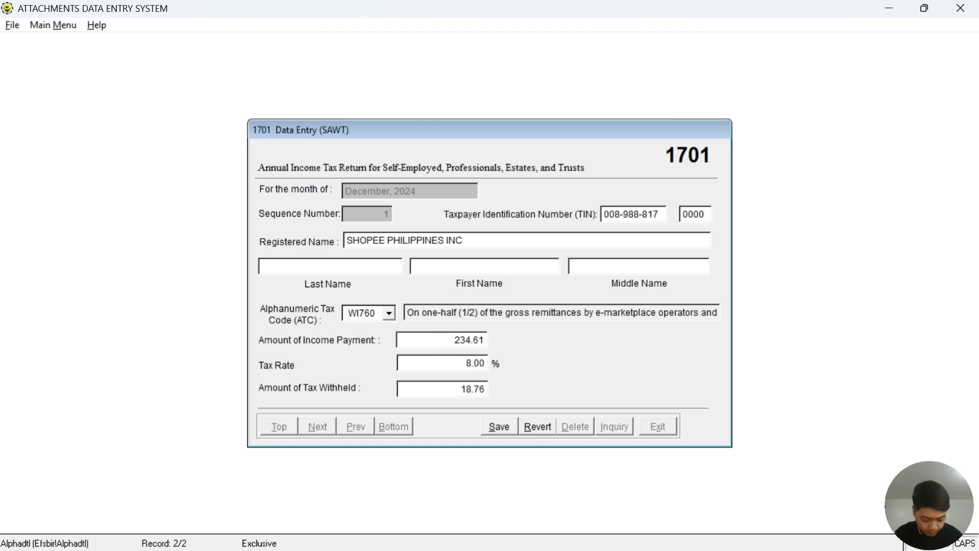
{"action": "type", "text": "623"}
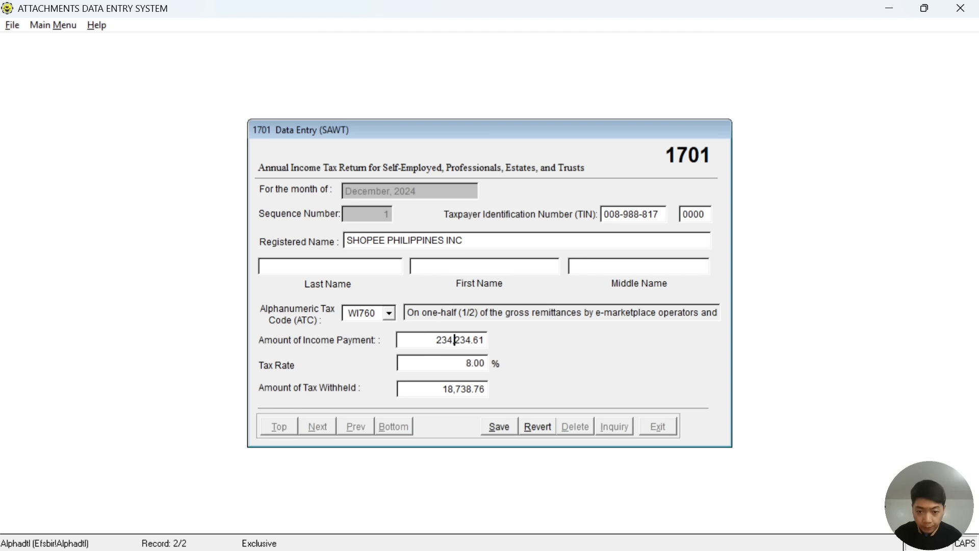
{"action": "type", "text": "18"}
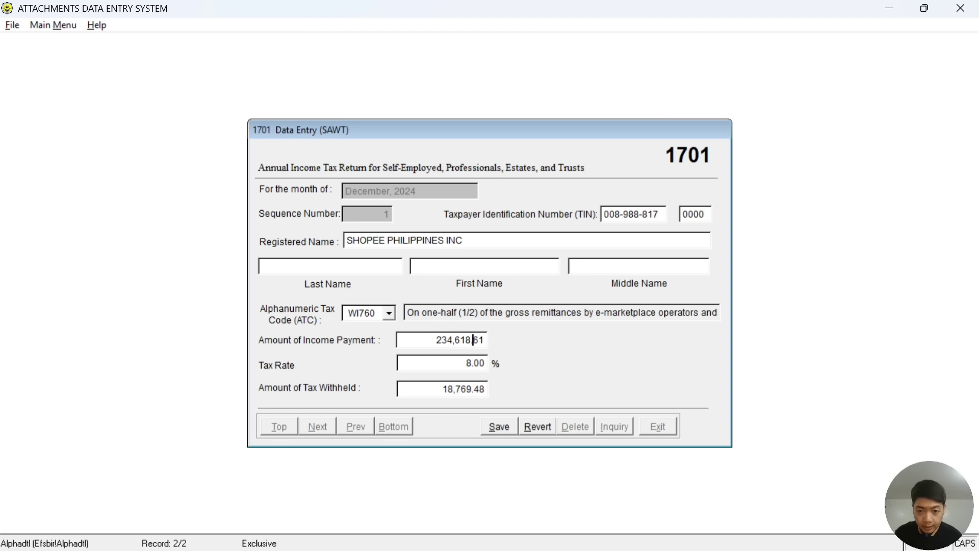
{"action": "type", "text": ".00"}
{"action": "key", "text": "Tab"}
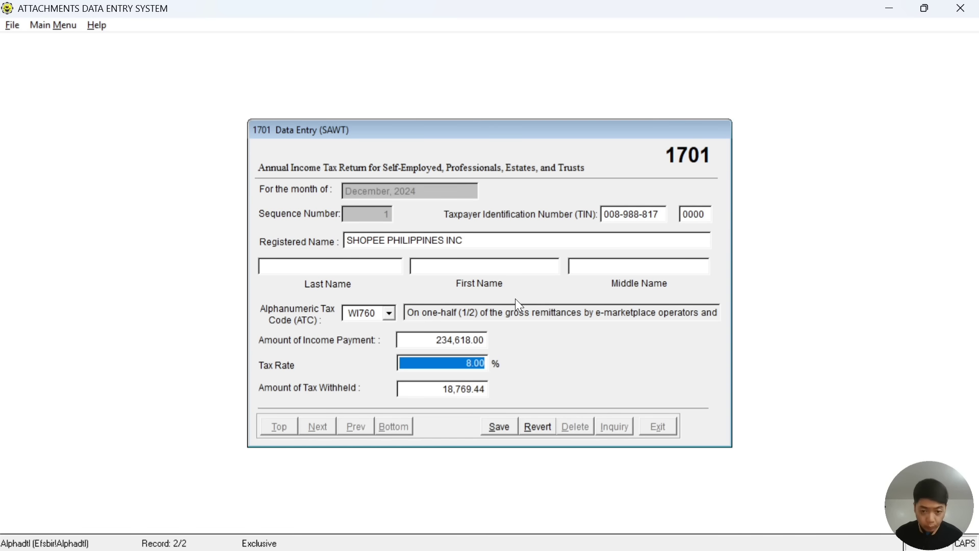
Change the tax rate to 1%, recalculating tax withheld to 2,346.18.
{"action": "key", "text": "BackSpace"}
{"action": "type", "text": "1."}
{"action": "key", "text": "Tab"}
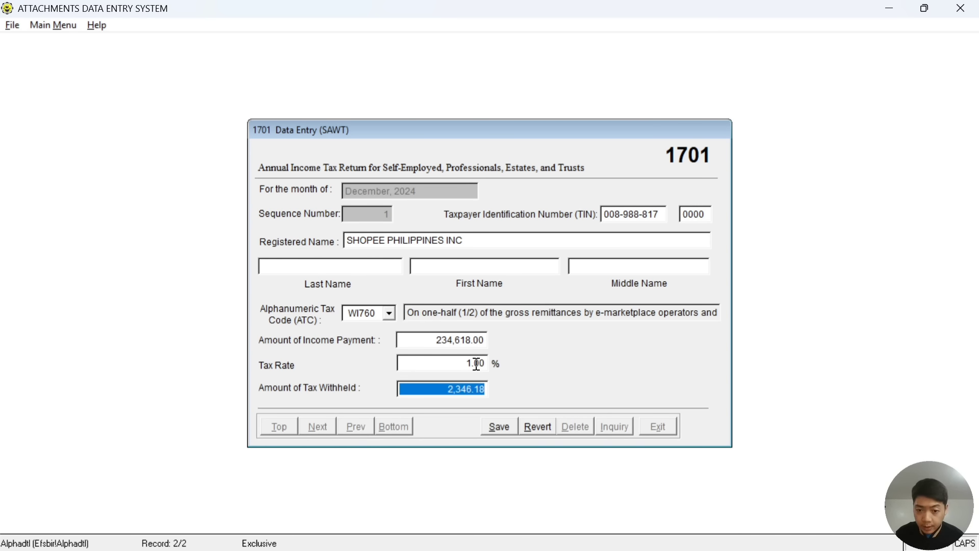
{"action": "key", "text": "alt+Tab"}
{"action": "key", "text": "alt+Tab"}
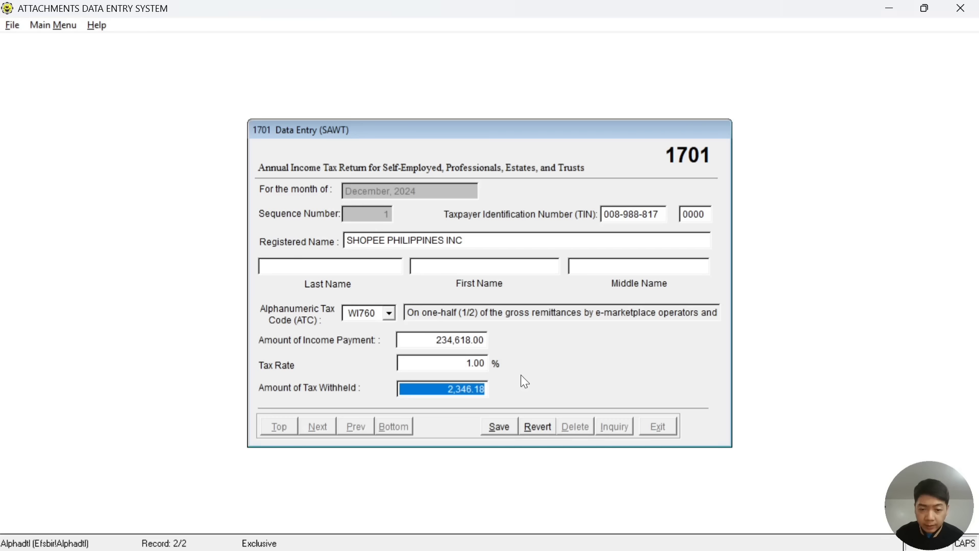
{"action": "key", "text": "alt+Tab"}
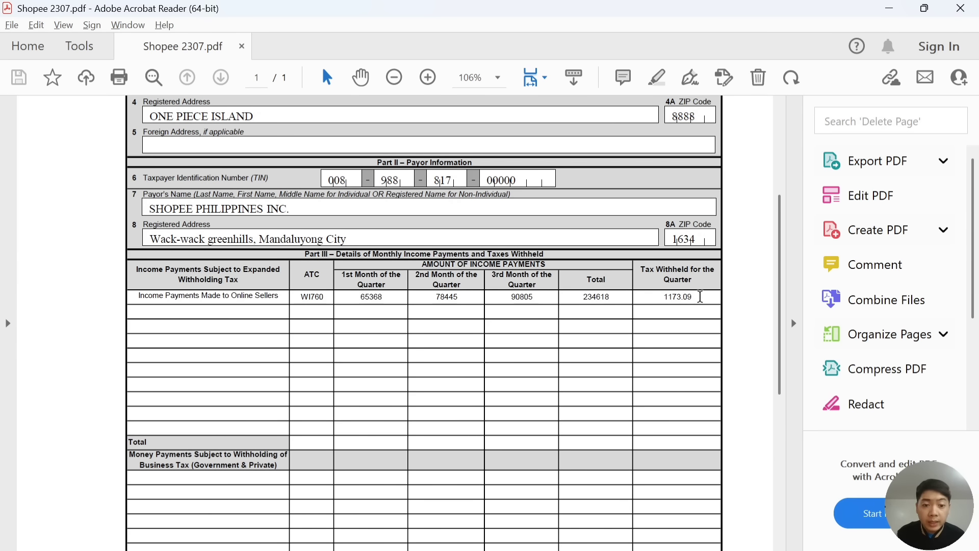
Replace the 2,346.18 tax withheld with the certificate's 1,173.09 and save the Shopee record.
{"action": "key", "text": "alt+Tab"}
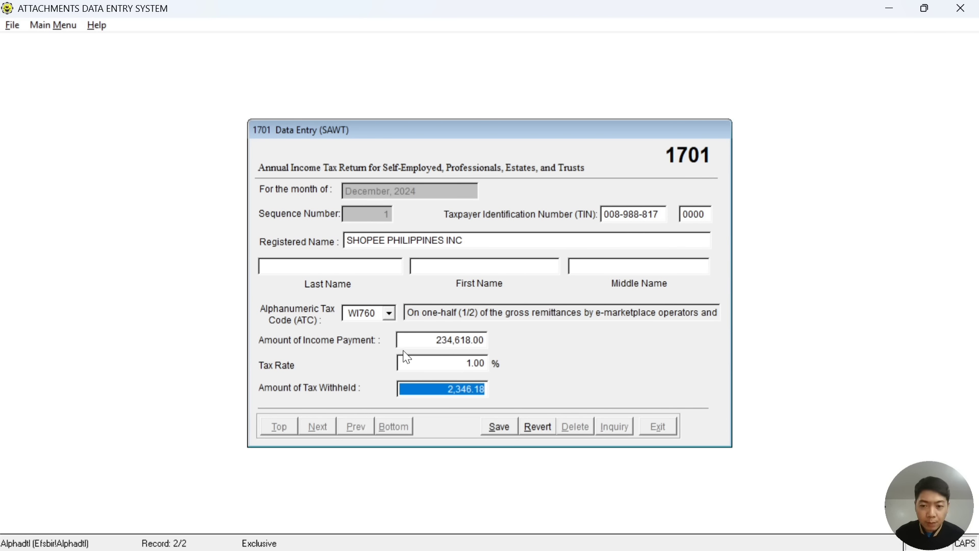
{"action": "left_click", "coordinate": [448, 389]}
{"action": "key", "text": "shift+Right"}
{"action": "key", "text": "shift+Right"}
{"action": "key", "text": "shift+Right"}
{"action": "key", "text": "shift+Right"}
{"action": "key", "text": "shift+Right"}
{"action": "key", "text": "shift+Right"}
{"action": "key", "text": "shift+Right"}
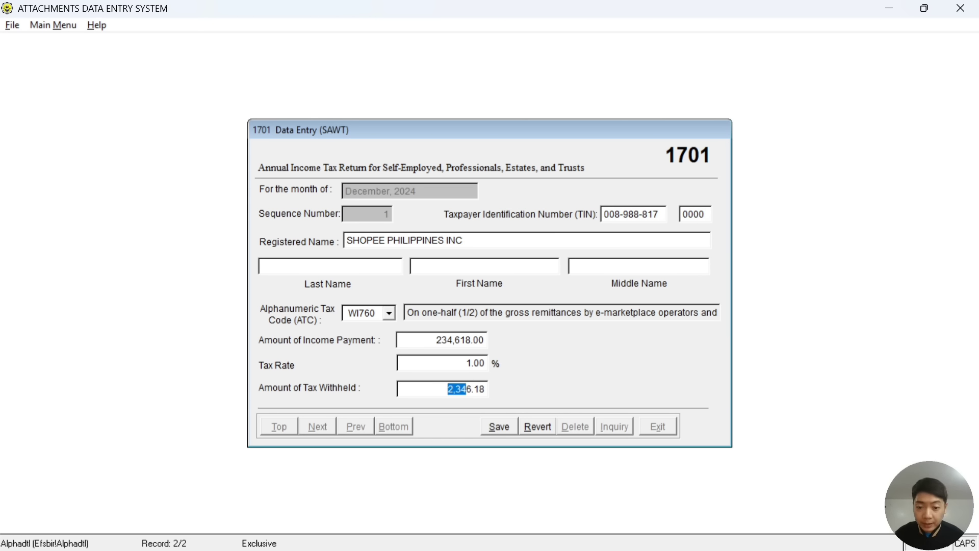
{"action": "key", "text": "shift+Right"}
{"action": "key", "text": "BackSpace"}
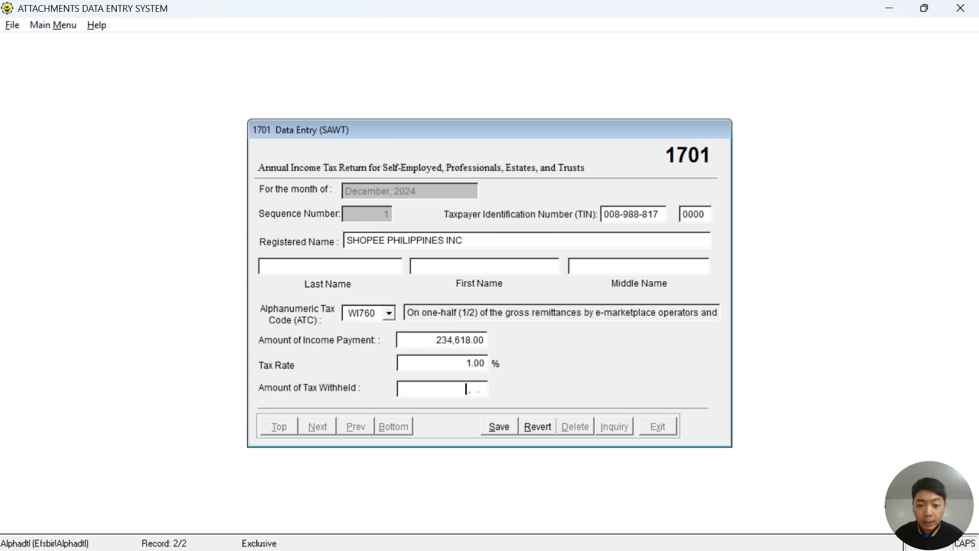
{"action": "key", "text": "alt+Tab"}
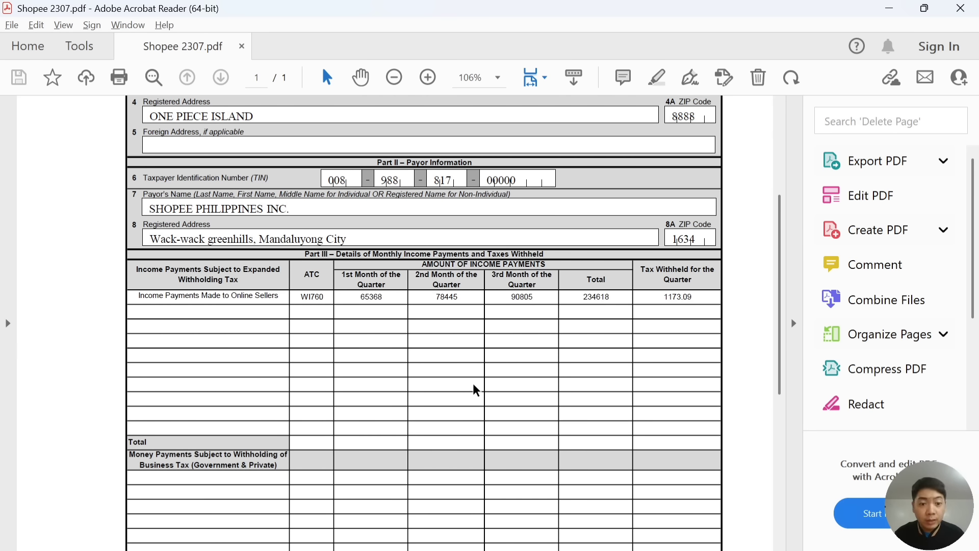
{"action": "key", "text": "alt+Tab"}
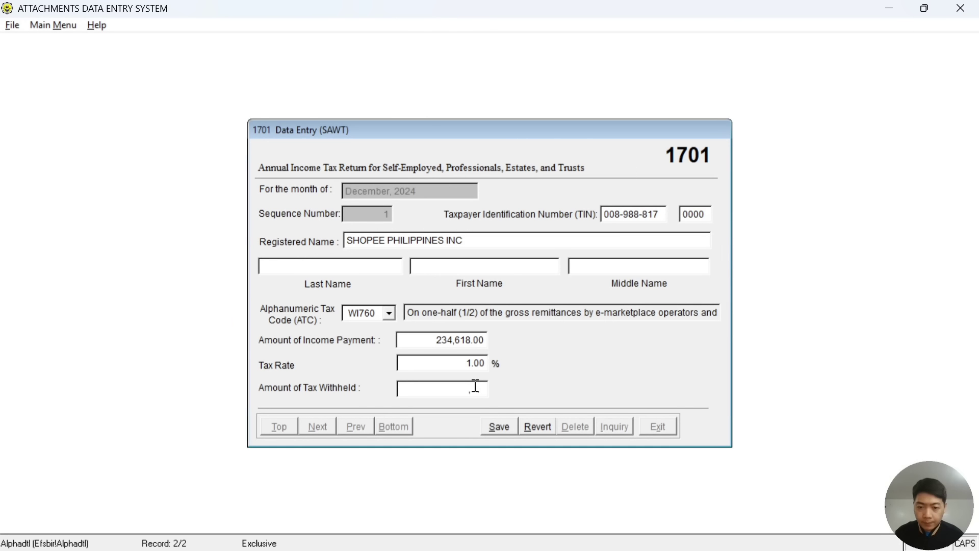
{"action": "type", "text": "1173"}
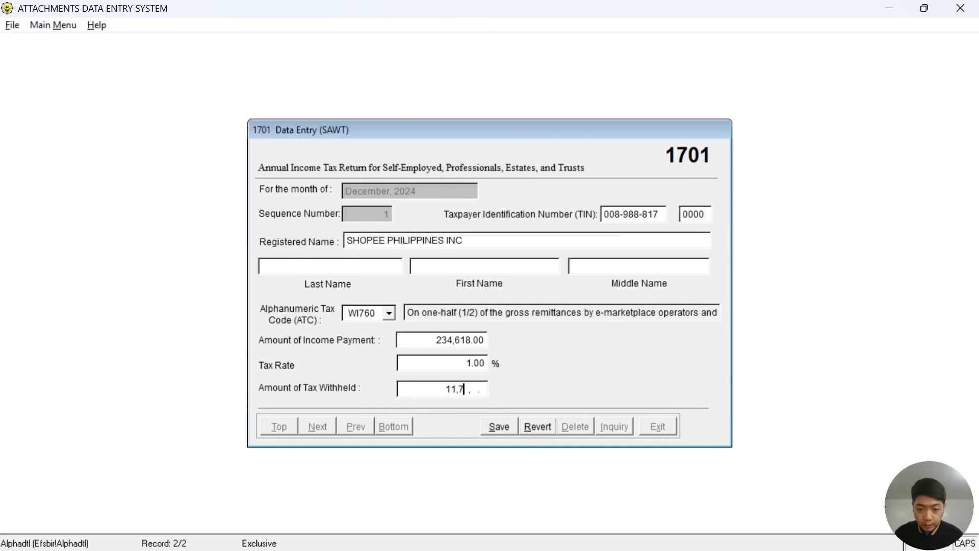
{"action": "key", "text": "alt+Tab"}
{"action": "key", "text": "alt+Tab"}
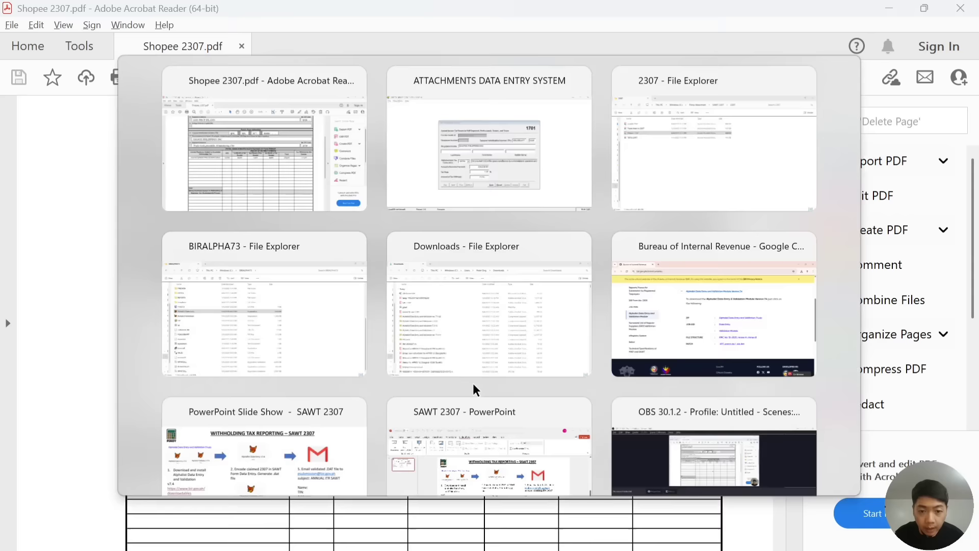
{"action": "key", "text": "Return"}
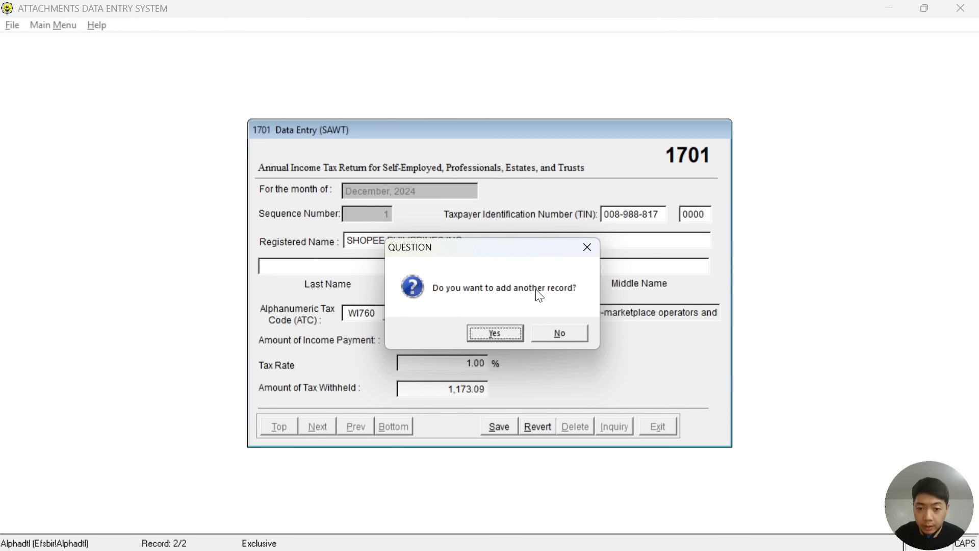
Confirm adding another record to start sequence 2, then bring up the 2307 certificate folder.
{"action": "left_click", "coordinate": [487, 336]}
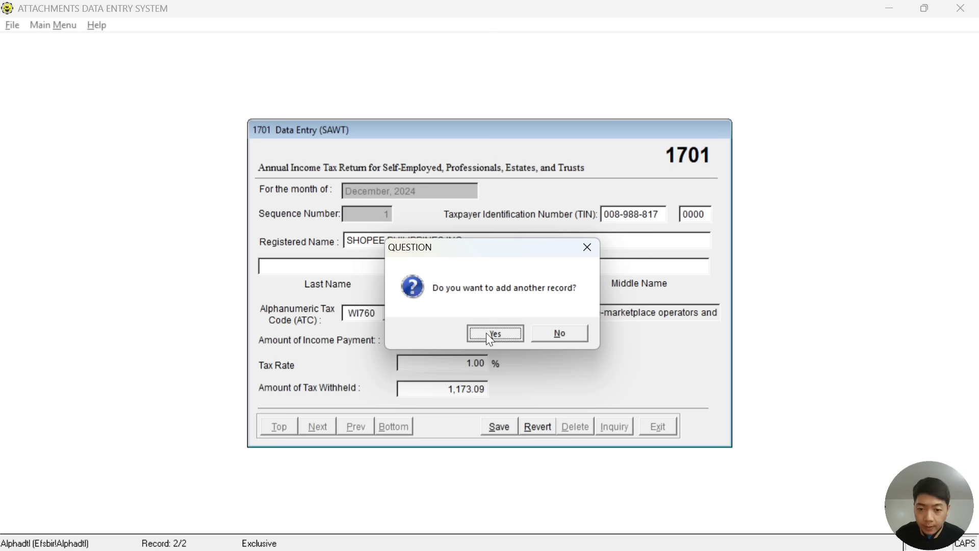
{"action": "left_click_drag", "start_coordinate": [438, 252], "coordinate": [649, 313]}
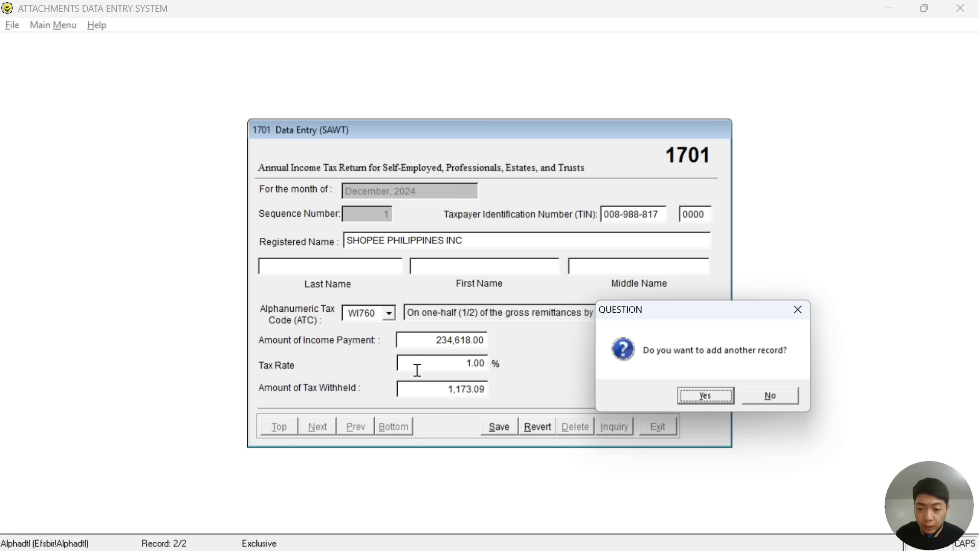
{"action": "left_click", "coordinate": [698, 396]}
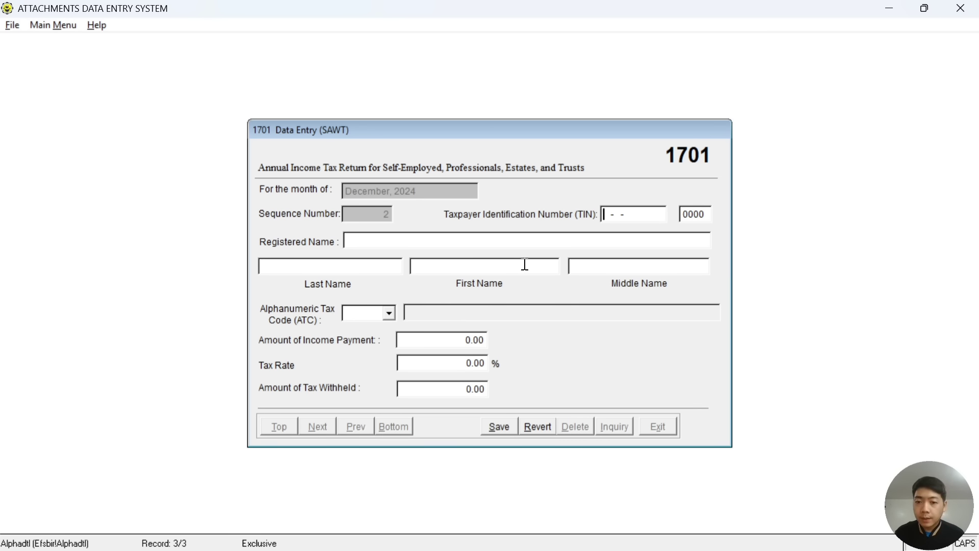
{"action": "key", "text": "alt+Tab"}
{"action": "key", "text": "alt+Tab"}
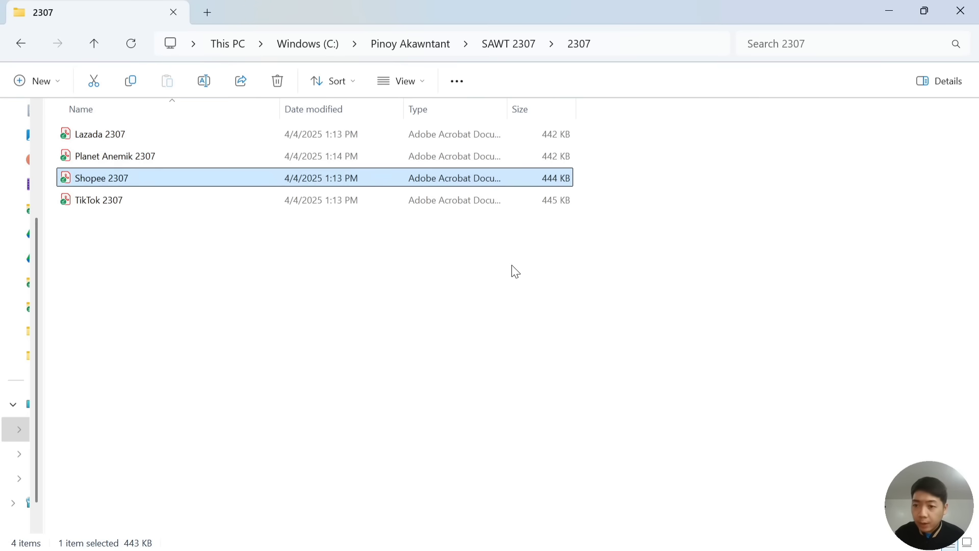
Open TikTok 2307.pdf and scroll to its 240000 income and 1200 withheld figures.
{"action": "double_click", "coordinate": [166, 199]}
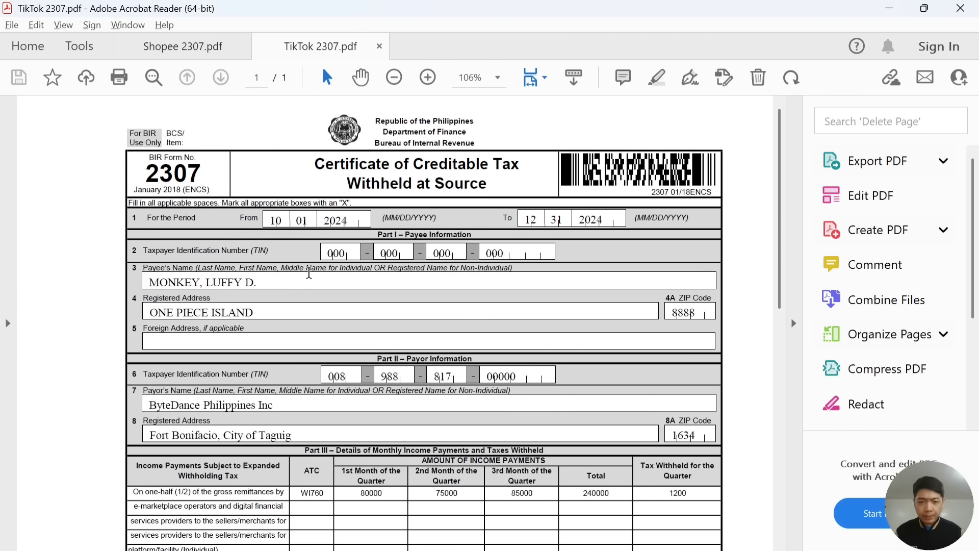
{"action": "scroll", "coordinate": [309, 274], "scroll_direction": "down", "scroll_amount": 5}
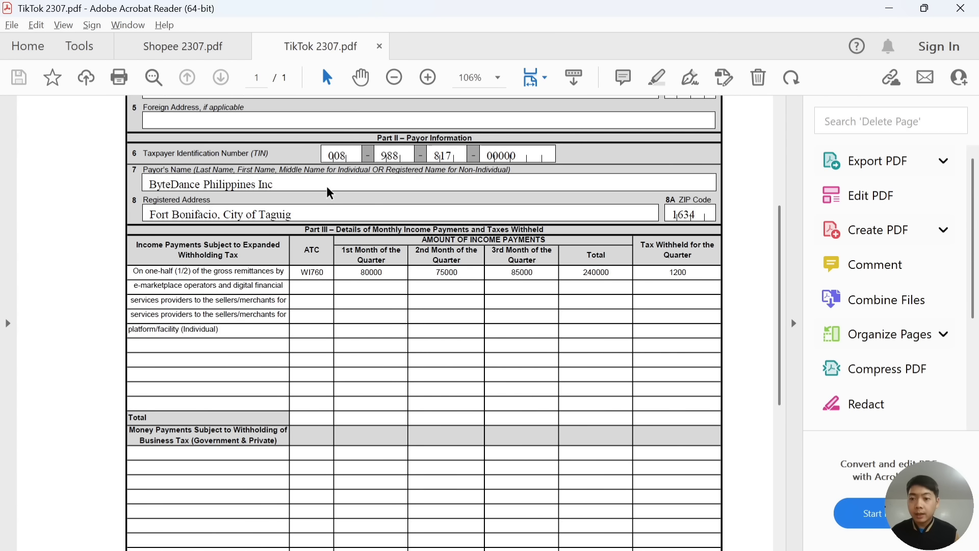
{"action": "key", "text": "alt+Tab"}
{"action": "key", "text": "alt+Tab"}
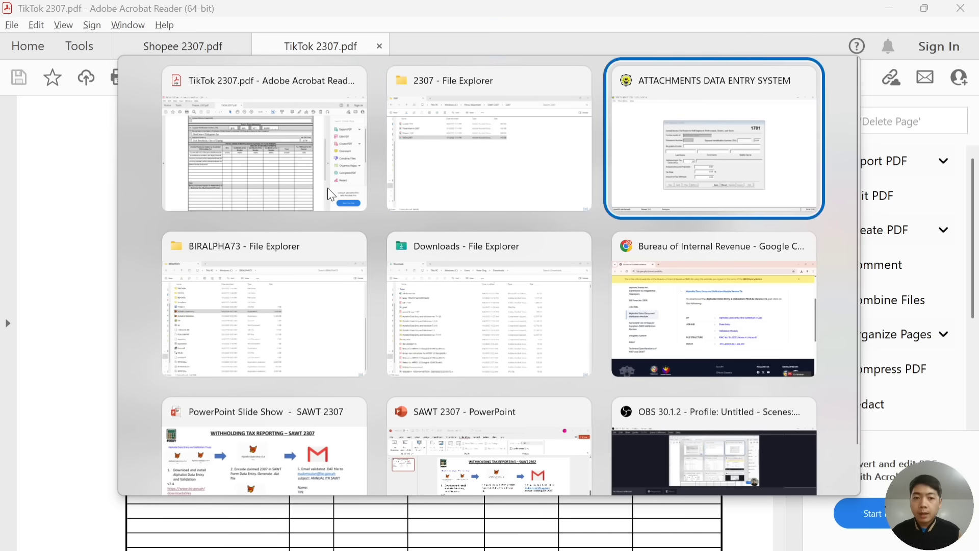
{"action": "key", "text": "alt+Tab"}
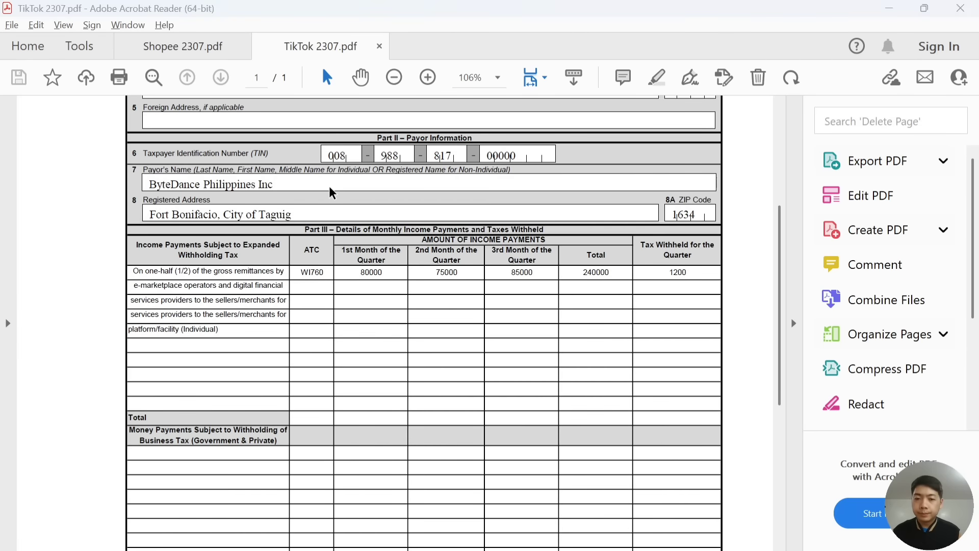
{"action": "key", "text": "alt+Tab"}
{"action": "key", "text": "alt+Tab"}
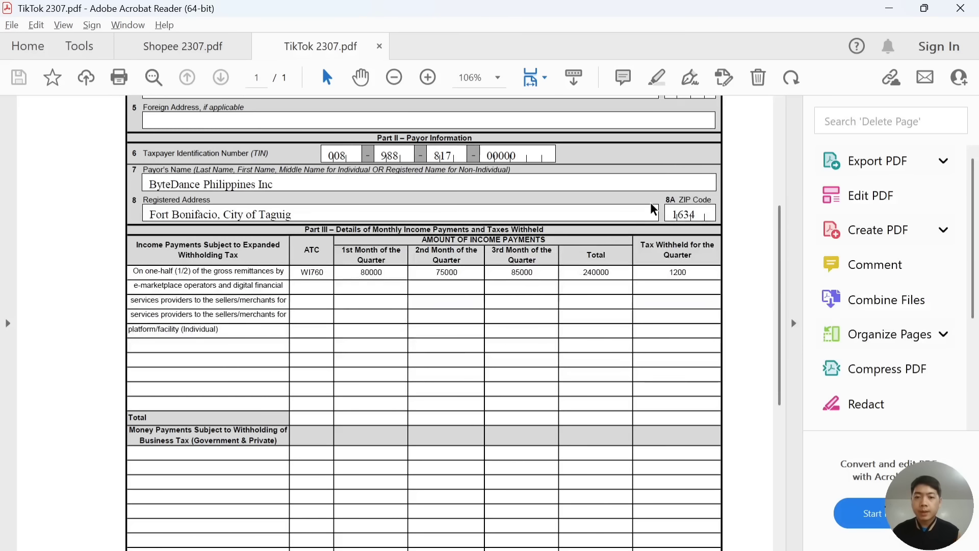
{"action": "key", "text": "alt+Tab"}
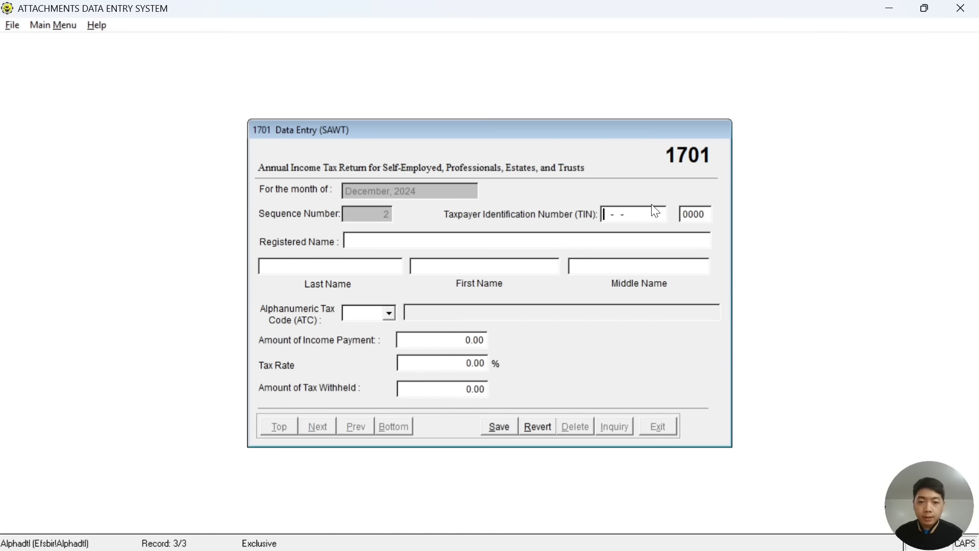
{"action": "key", "text": "alt+Tab"}
{"action": "key", "text": "alt+Tab"}
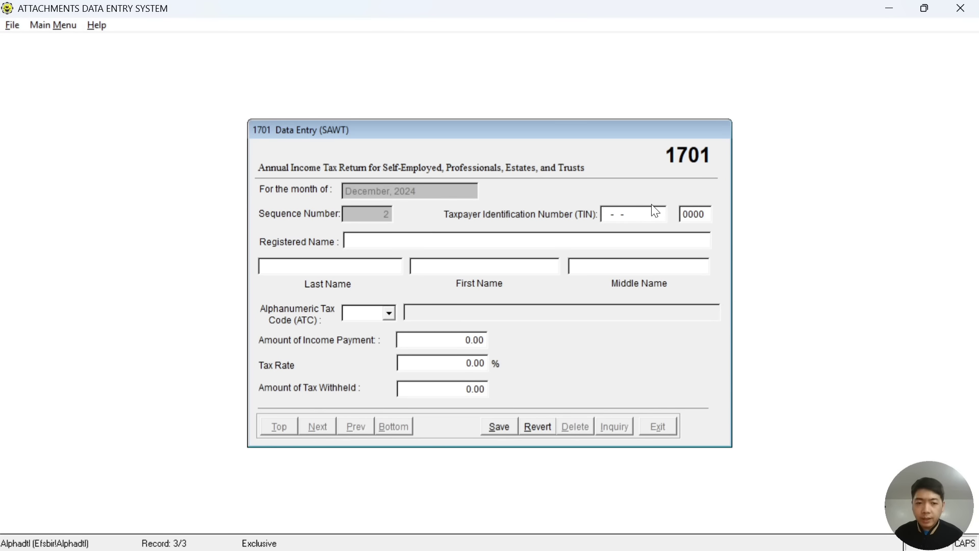
Enter the TikTok payor's TIN from the certificate into the TIN boxes.
{"action": "key", "text": "alt+Tab"}
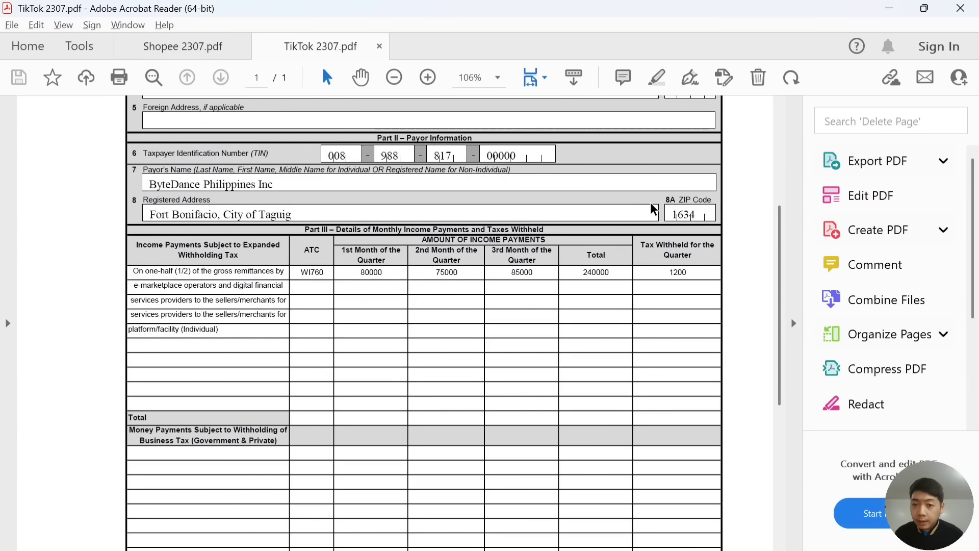
{"action": "key", "text": "alt+Tab"}
{"action": "key", "text": "alt+Tab"}
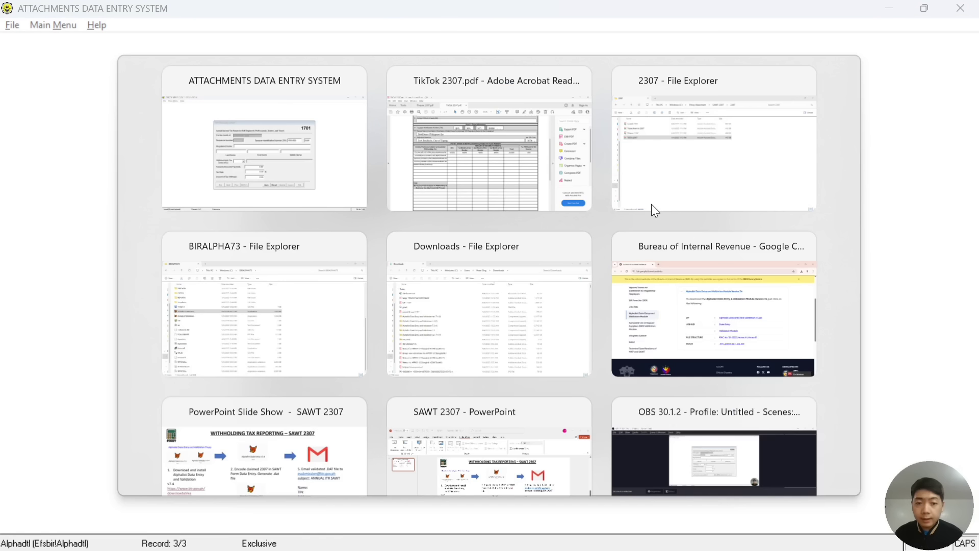
{"action": "key", "text": "alt+Tab"}
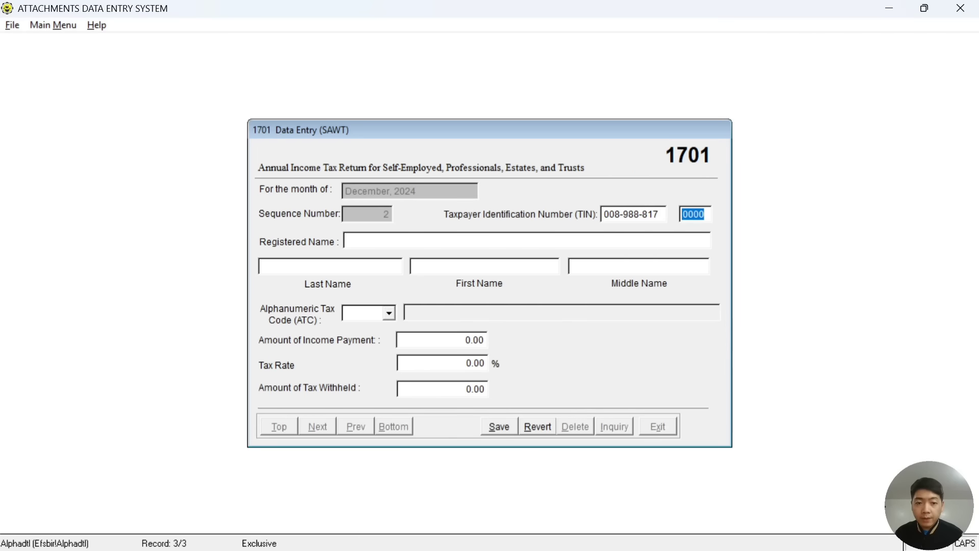
{"action": "key", "text": "alt+Tab"}
{"action": "key", "text": "alt+Tab"}
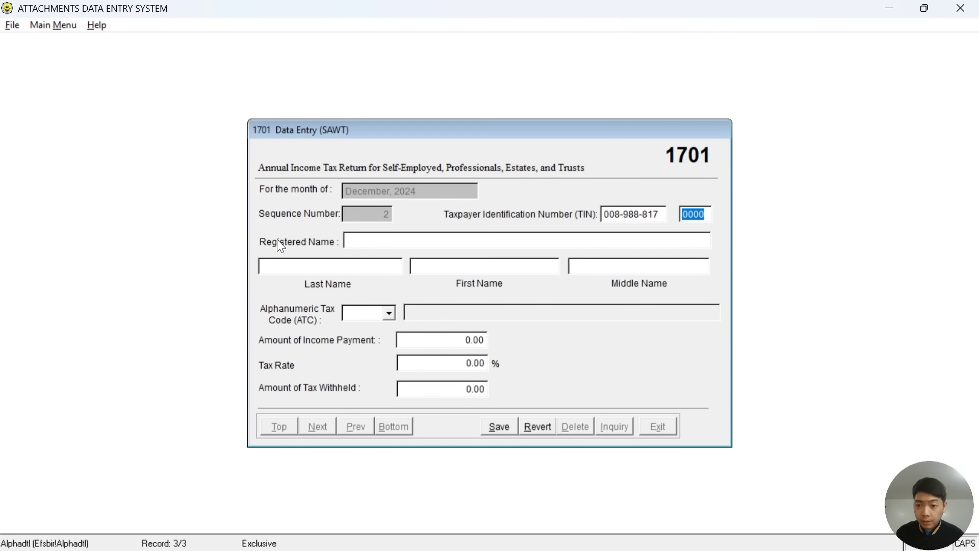
{"action": "left_click", "coordinate": [352, 240]}
{"action": "key", "text": "alt+Tab"}
{"action": "key", "text": "alt+Tab"}
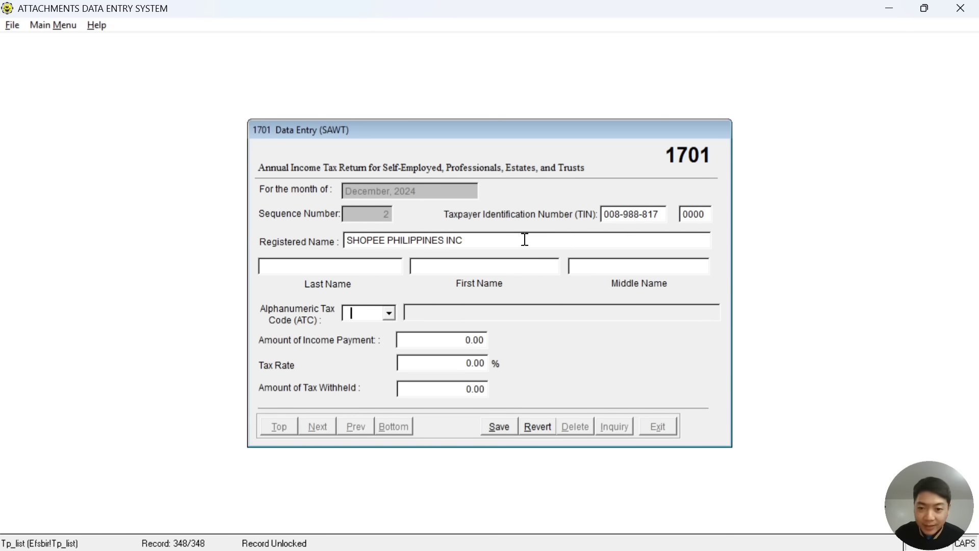
Dismiss the missing-ATC warnings and correct the TIN's last digit.
{"action": "key", "text": "alt+Tab"}
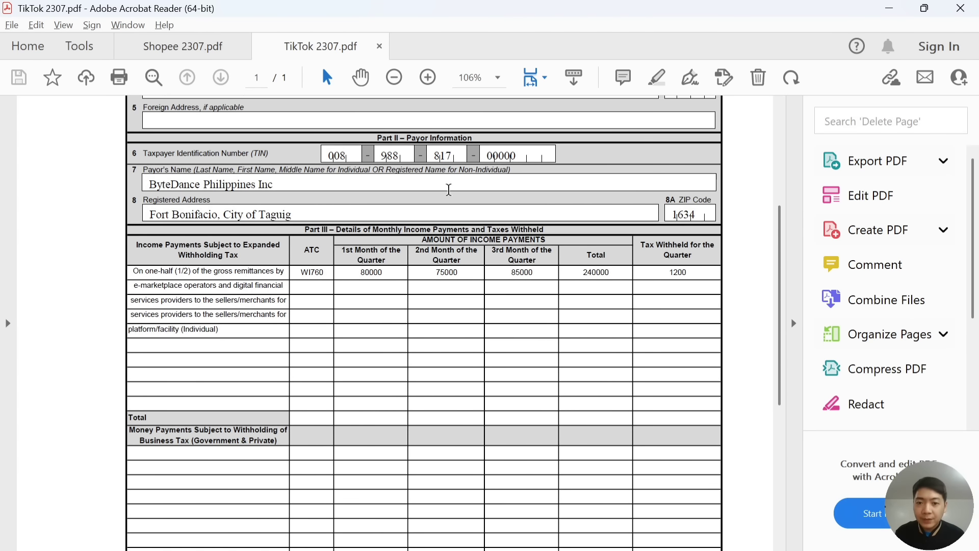
{"action": "key", "text": "alt+Tab"}
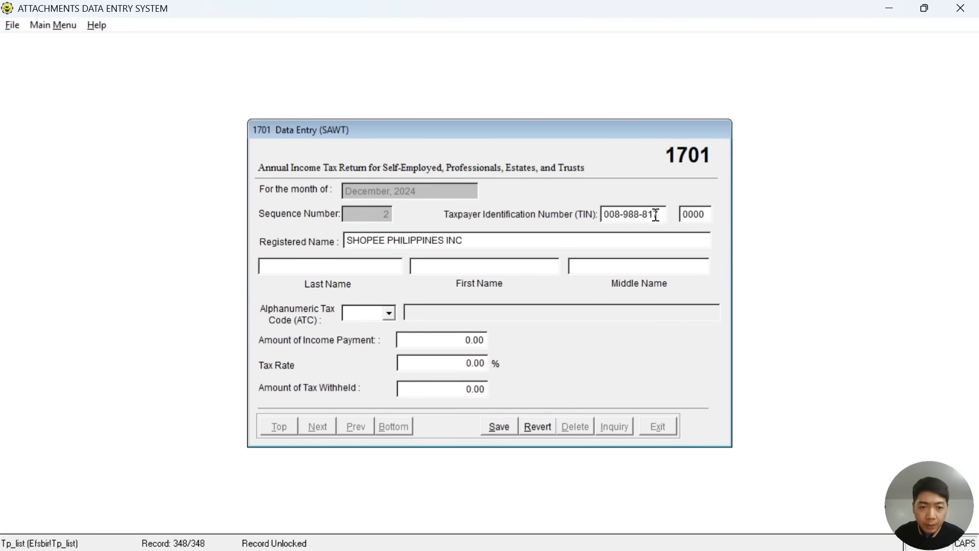
{"action": "left_click", "coordinate": [656, 214]}
{"action": "left_click", "coordinate": [541, 333]}
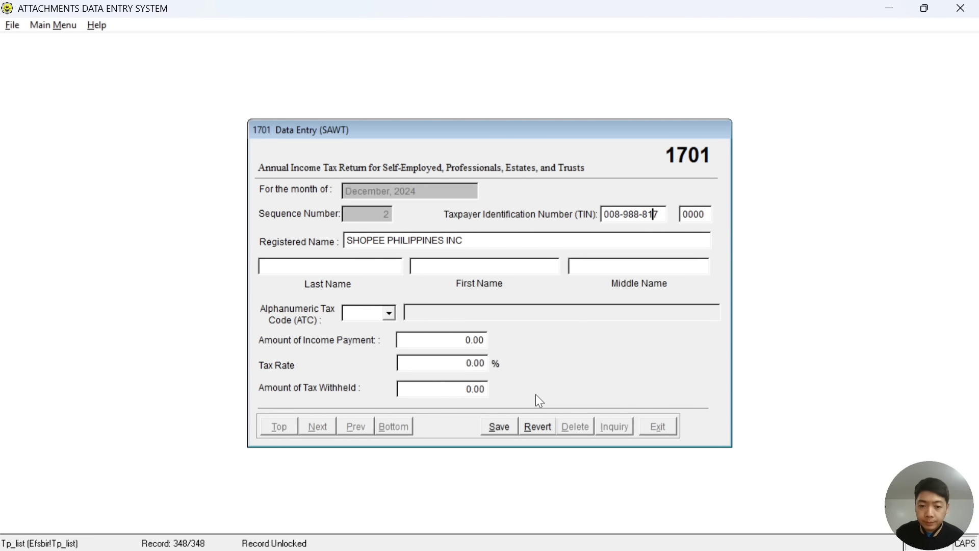
{"action": "key", "text": "Tab"}
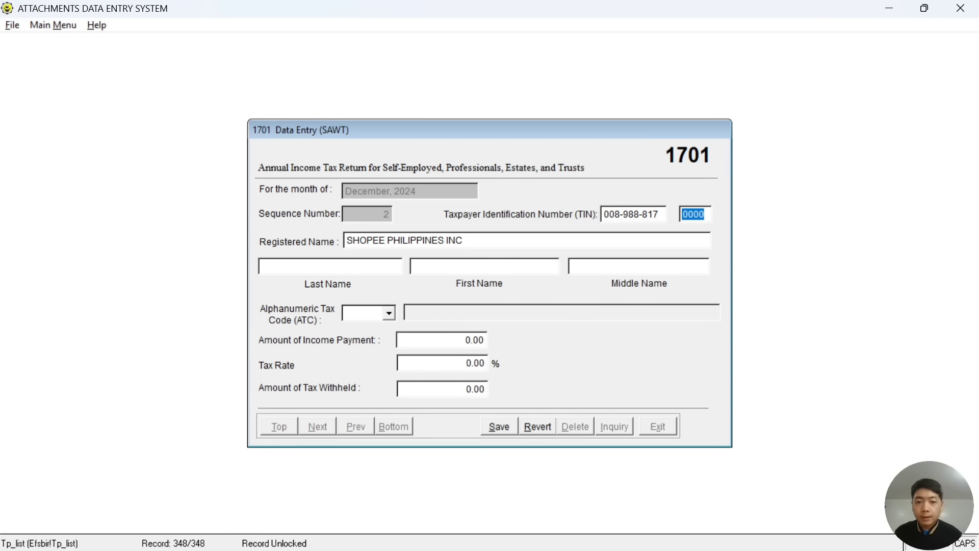
{"action": "key", "text": "Tab"}
{"action": "left_click", "coordinate": [656, 215]}
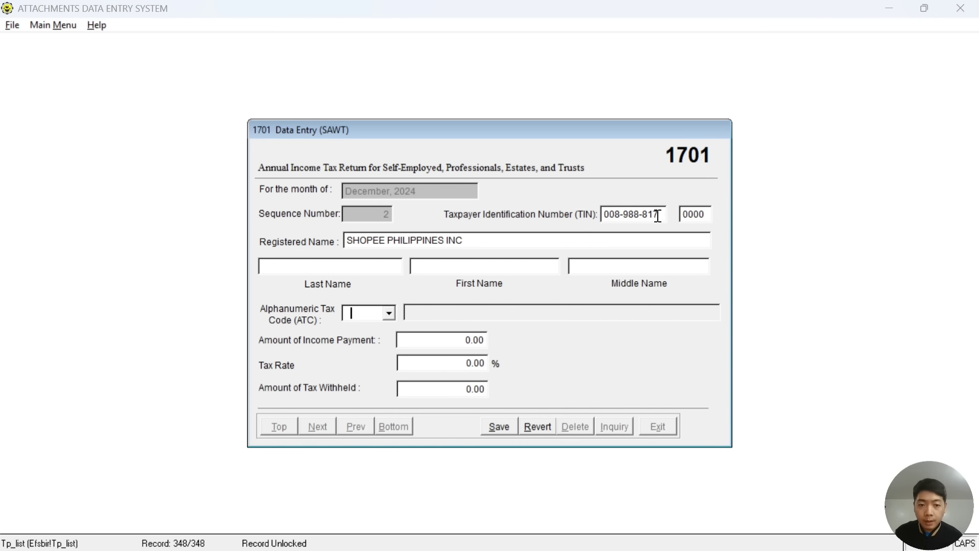
{"action": "left_click", "coordinate": [541, 331]}
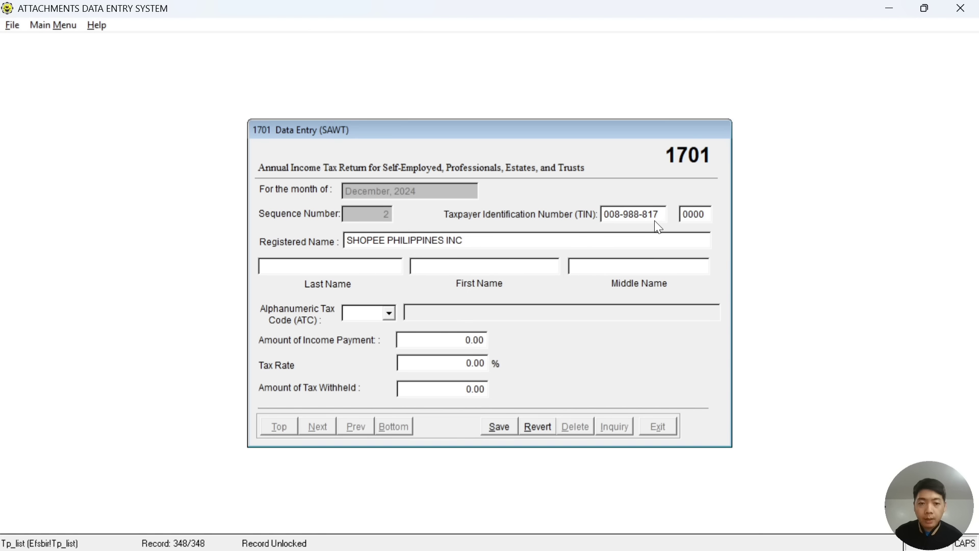
{"action": "type", "text": "5"}
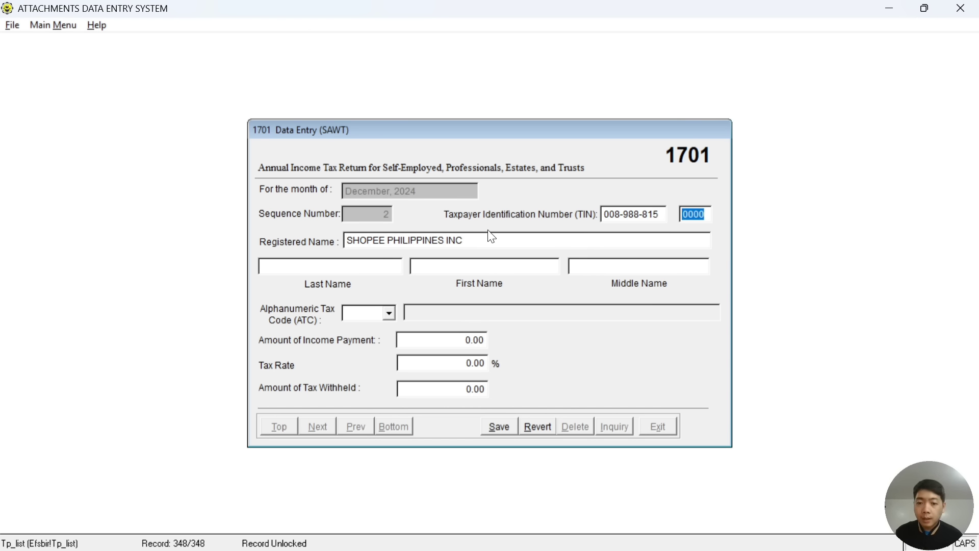
Replace registered name SHOPEE PHILIPPINES INC with BYTEDANCE PHILIPPINES INC, checking the PDF.
{"action": "left_click", "coordinate": [481, 240]}
{"action": "left_click_drag", "start_coordinate": [481, 240], "coordinate": [346, 240]}
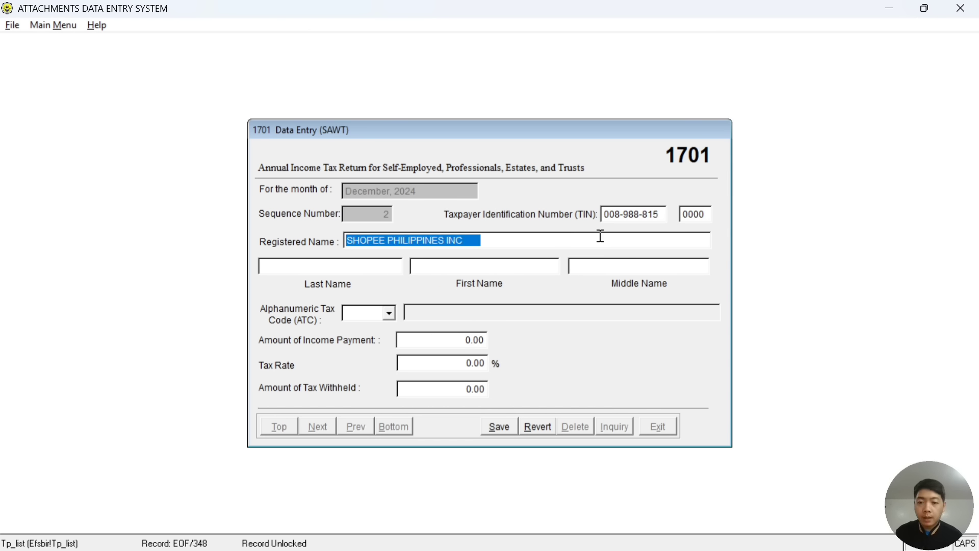
{"action": "key", "text": "Delete"}
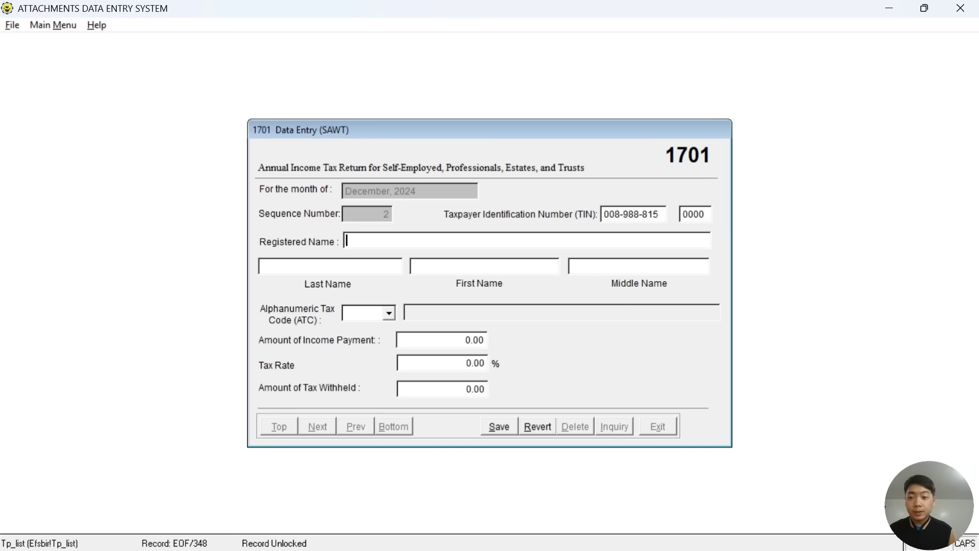
{"action": "key", "text": "alt+Tab"}
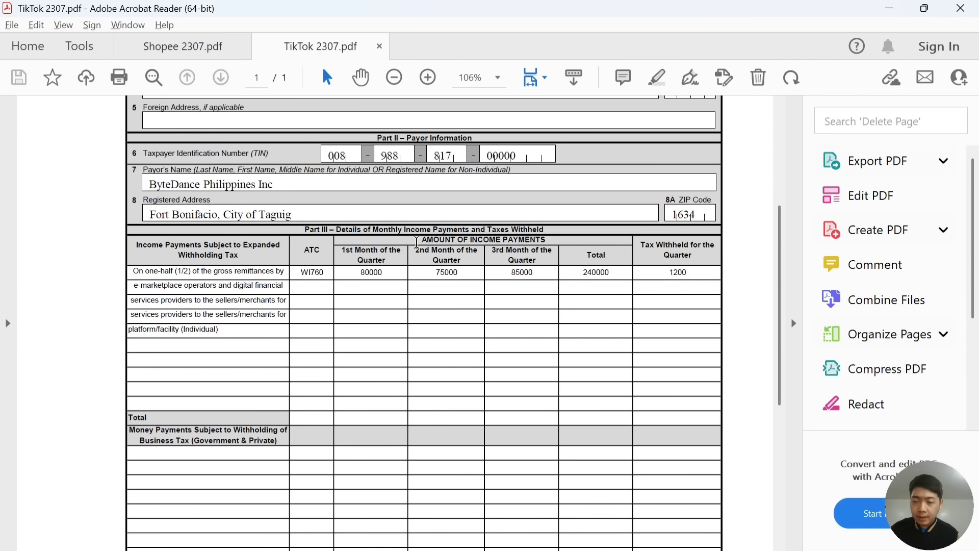
{"action": "key", "text": "alt+Tab"}
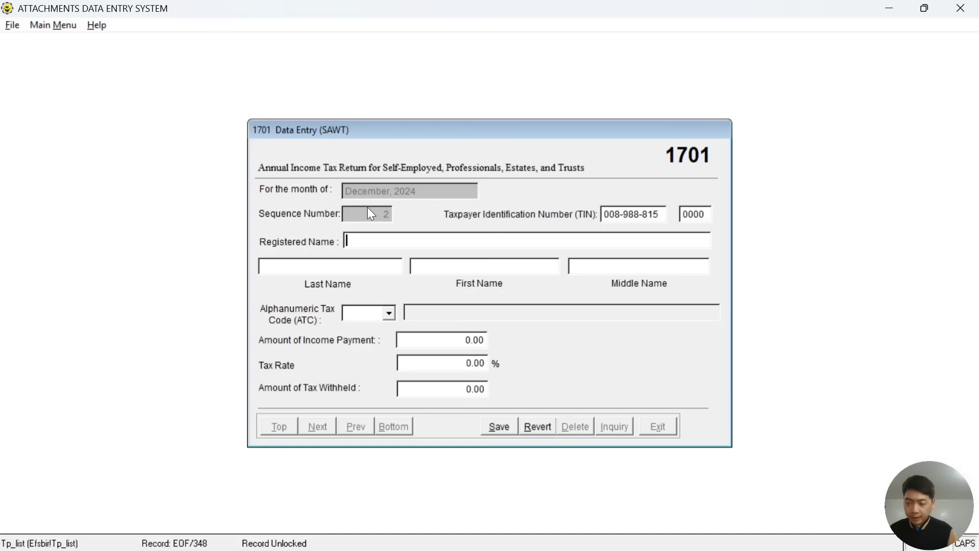
{"action": "type", "text": "BYTEDANCE"}
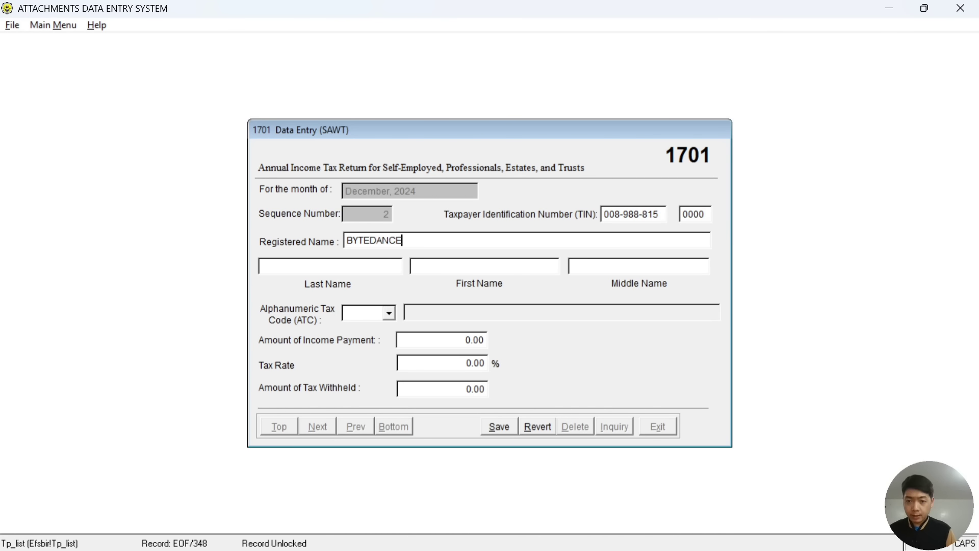
{"action": "type", "text": " PHILIPPINES"}
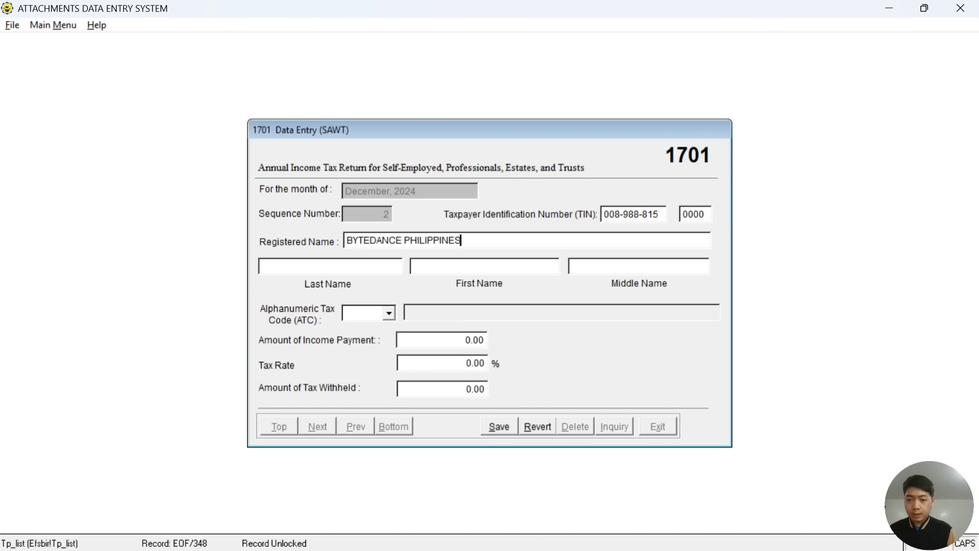
{"action": "key", "text": "alt+Tab"}
{"action": "key", "text": "alt+Tab"}
{"action": "type", "text": "INC"}
{"action": "key", "text": "shift+Home"}
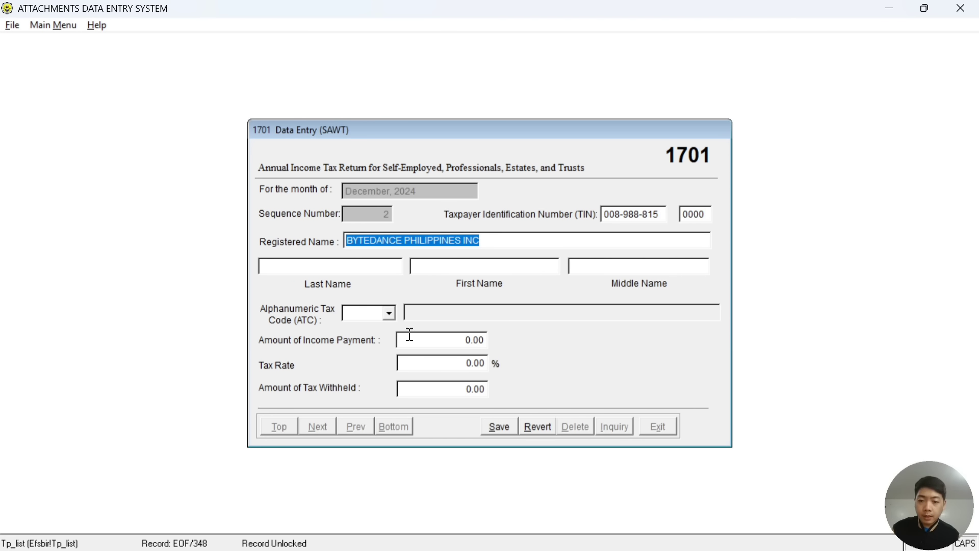
{"action": "key", "text": "alt+Tab"}
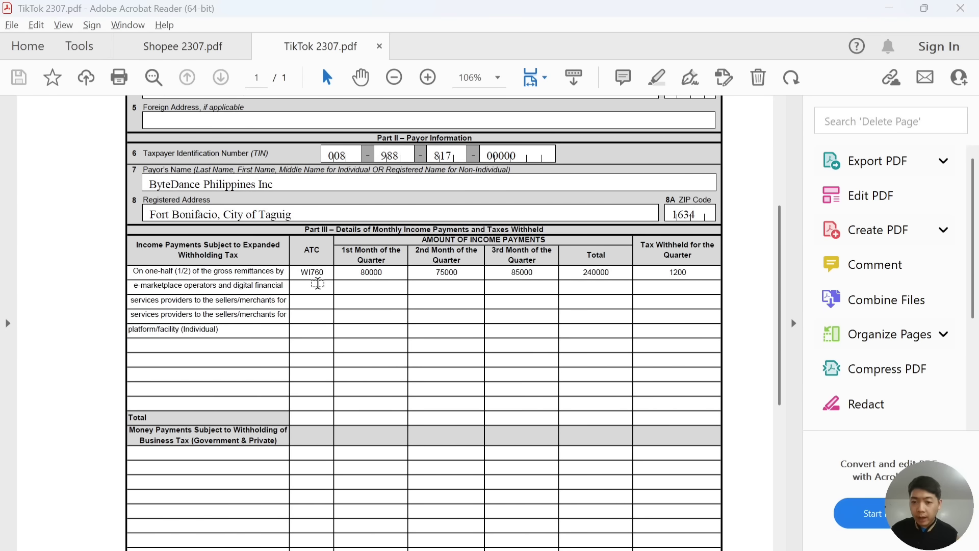
{"action": "key", "text": "alt+Tab"}
Scroll the ATC list and pick WI760, giving the record a 1.00% rate.
{"action": "left_click", "coordinate": [390, 314]}
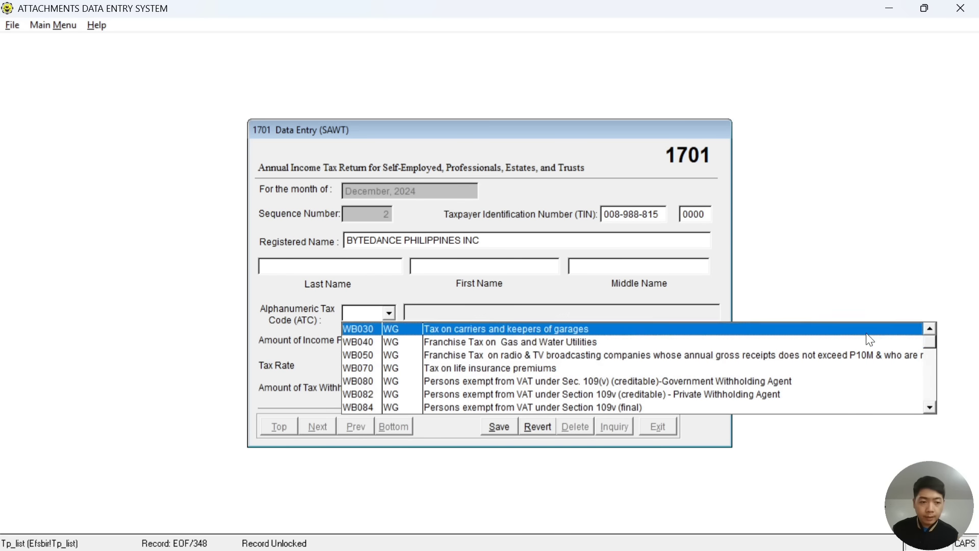
{"action": "left_click_drag", "start_coordinate": [930, 358], "coordinate": [931, 381]}
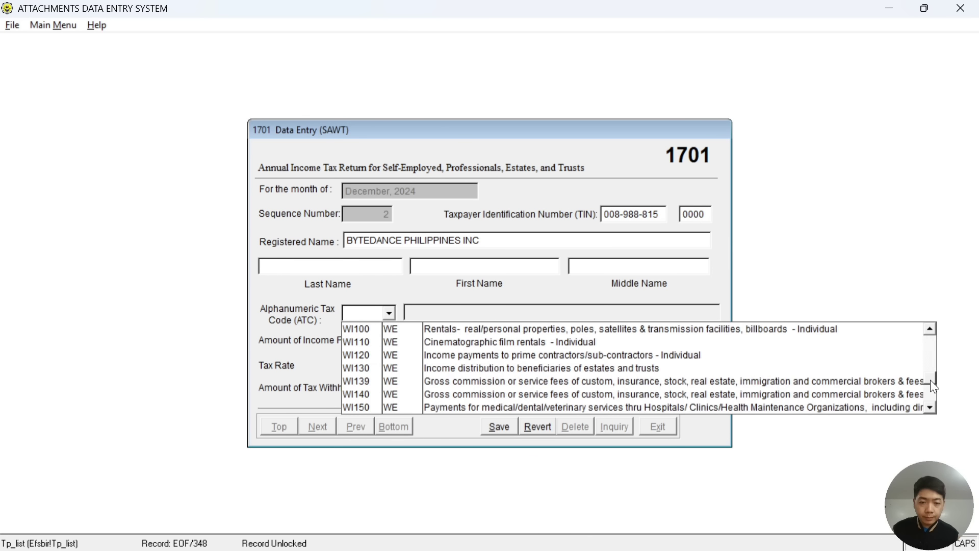
{"action": "left_click", "coordinate": [930, 407]}
{"action": "left_click", "coordinate": [932, 409]}
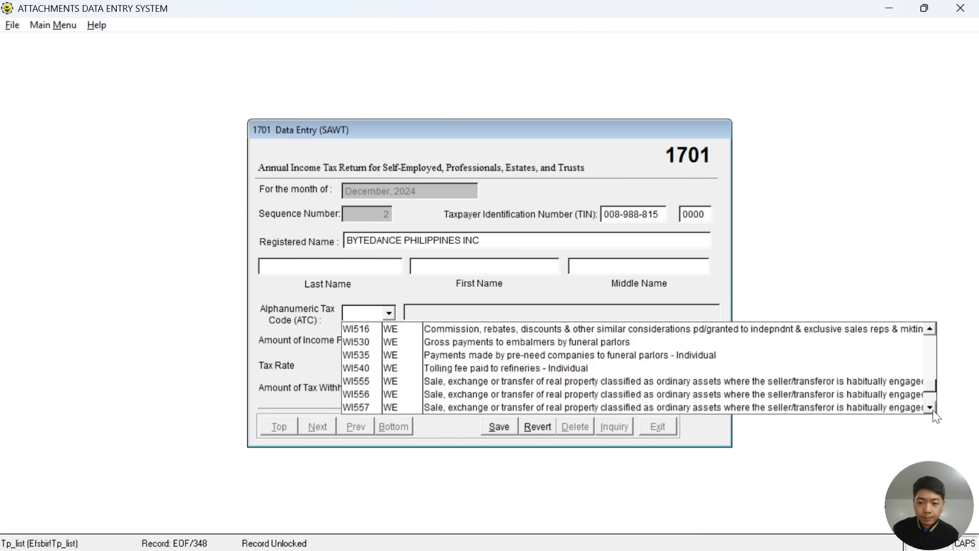
{"action": "left_click", "coordinate": [930, 408]}
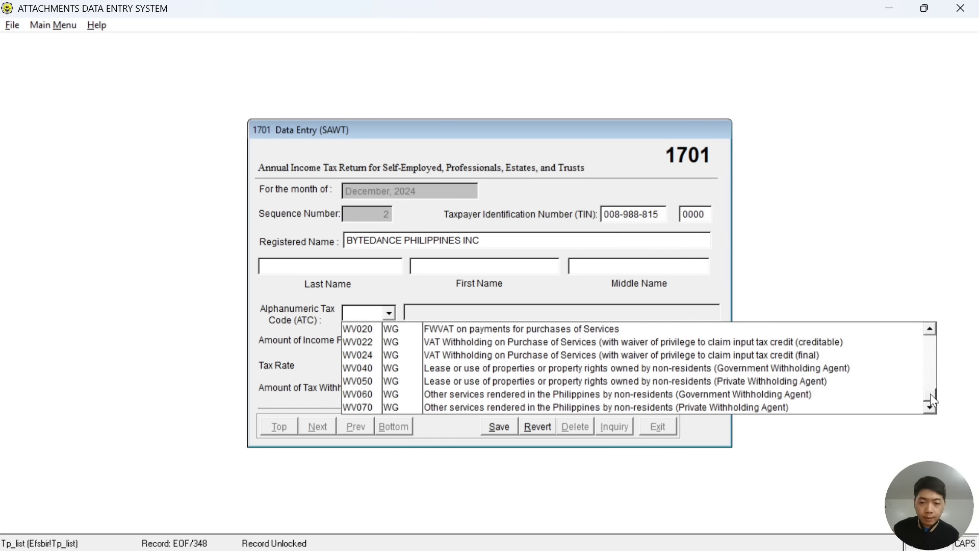
{"action": "left_click", "coordinate": [932, 358]}
{"action": "left_click", "coordinate": [932, 361]}
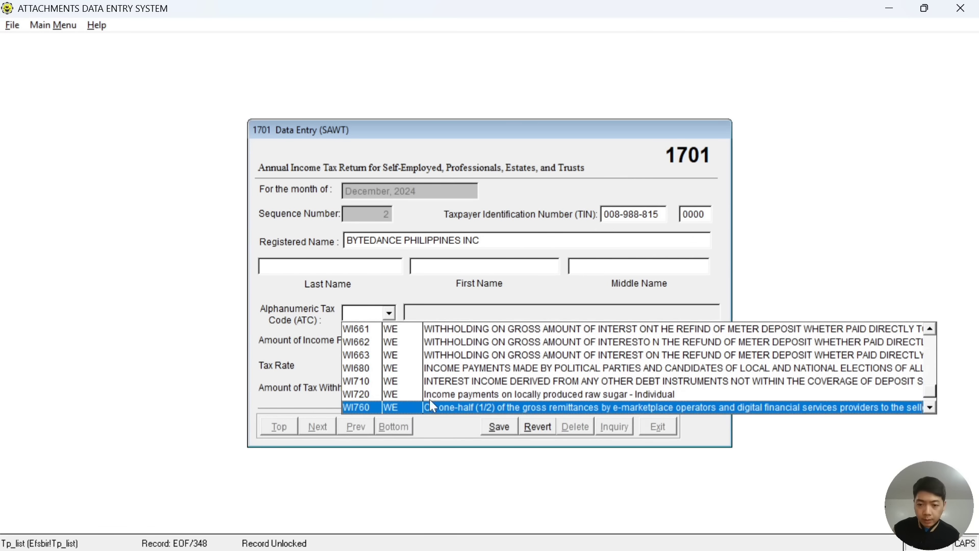
{"action": "left_click", "coordinate": [360, 405]}
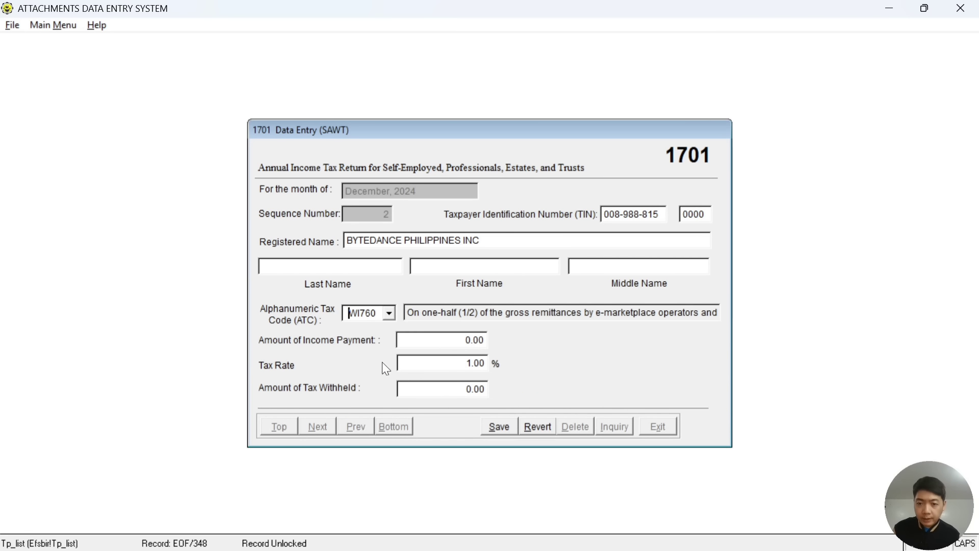
{"action": "left_click", "coordinate": [431, 341]}
Enter 240,000.00 as the income payment from the TikTok certificate.
{"action": "key", "text": "alt+Tab"}
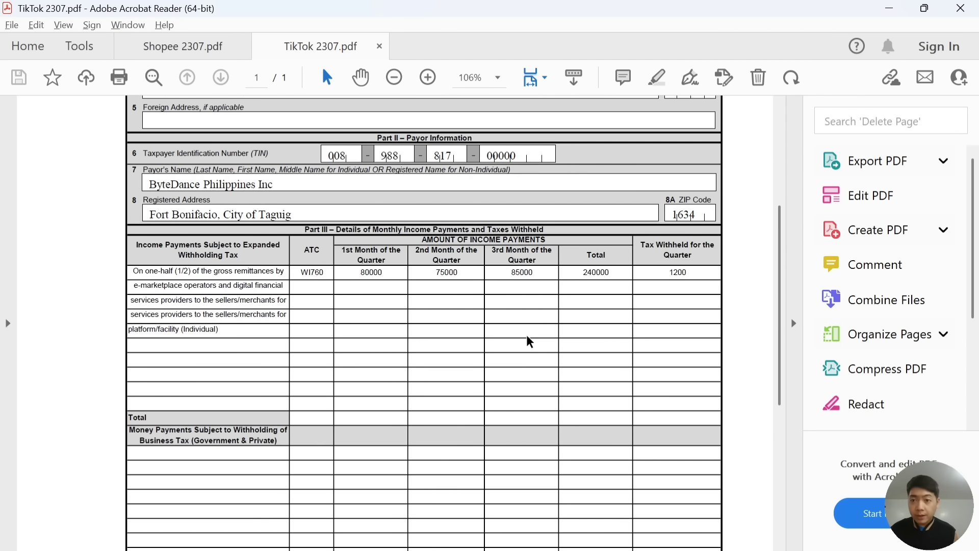
{"action": "key", "text": "alt+Tab"}
{"action": "type", "text": "240,00"}
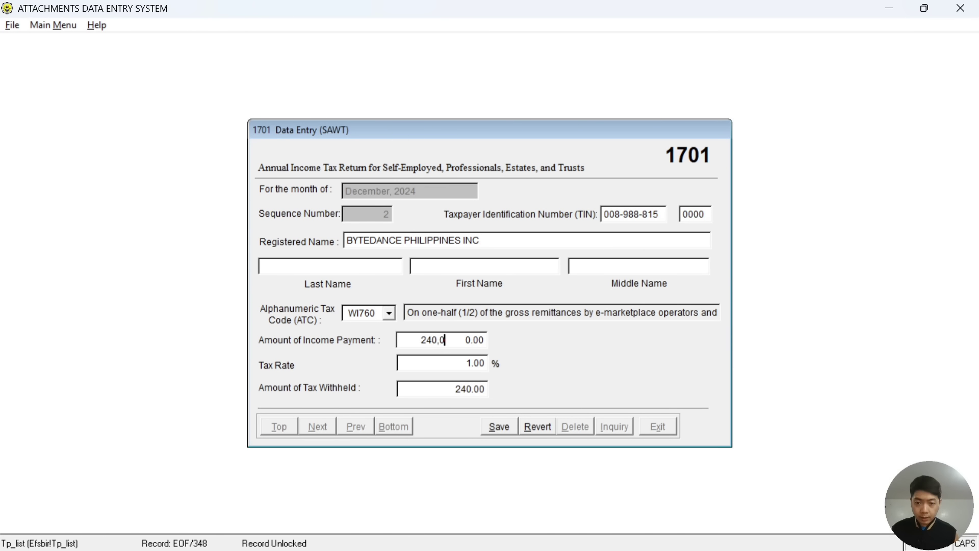
{"action": "type", "text": "0"}
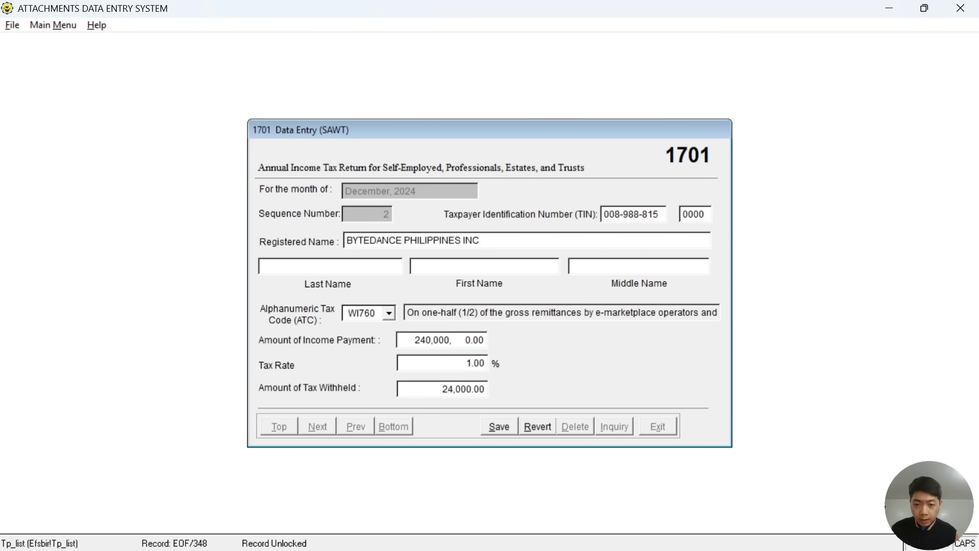
{"action": "key", "text": "BackSpace"}
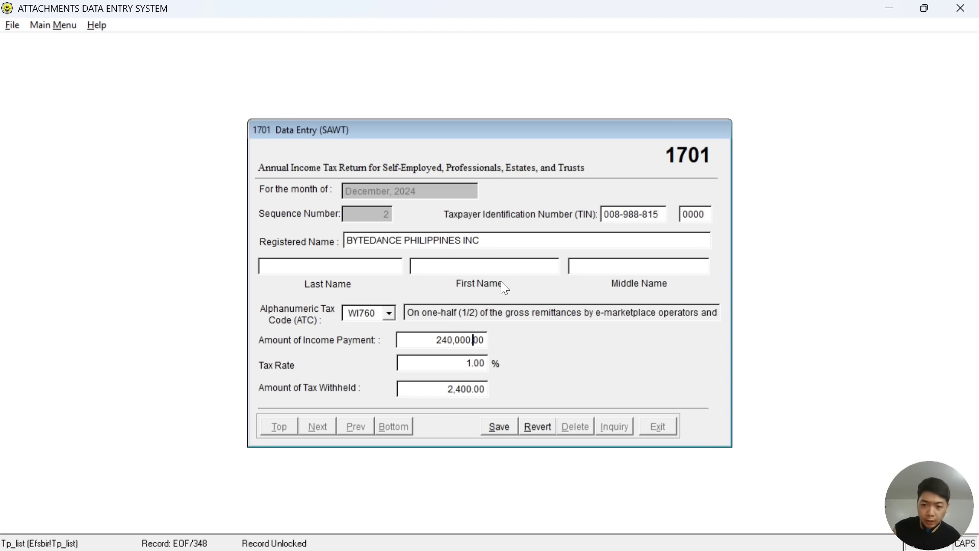
Replace the wrong 2,400 tax withheld with 1,200.00.
{"action": "left_click", "coordinate": [465, 388]}
{"action": "key", "text": "Right"}
{"action": "key", "text": "Right"}
{"action": "key", "text": "Right"}
{"action": "key", "text": "Right"}
{"action": "key", "text": "Right"}
{"action": "key", "text": "Right"}
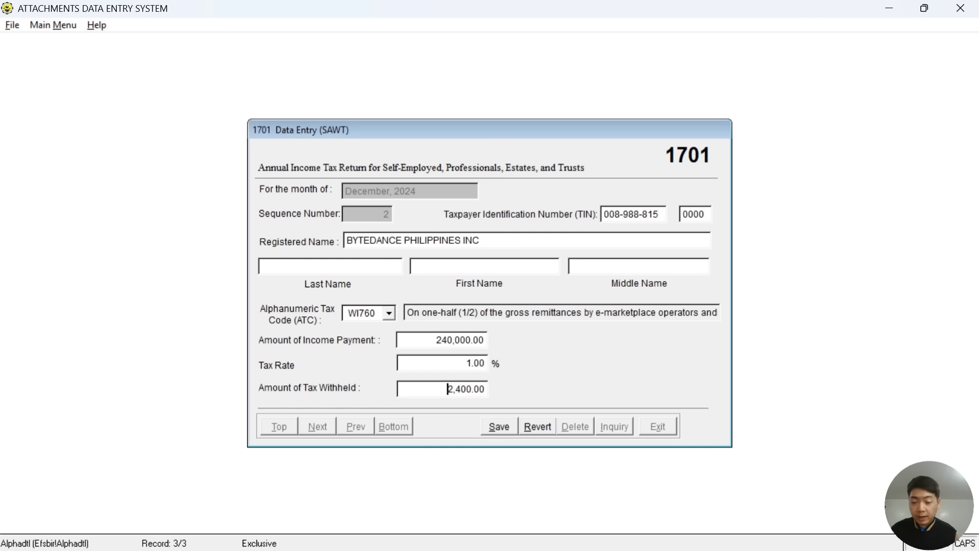
{"action": "key", "text": "shift+Left"}
{"action": "key", "text": "shift+Left"}
{"action": "key", "text": "shift+Left"}
{"action": "key", "text": "shift+Left"}
{"action": "key", "text": "shift+Left"}
{"action": "key", "text": "shift+Left"}
{"action": "key", "text": "Delete"}
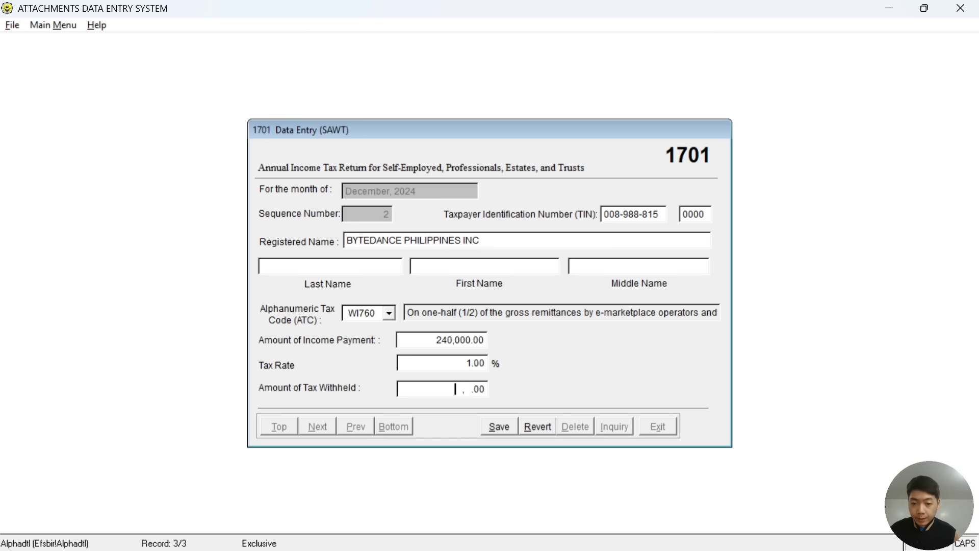
{"action": "key", "text": "alt+Tab"}
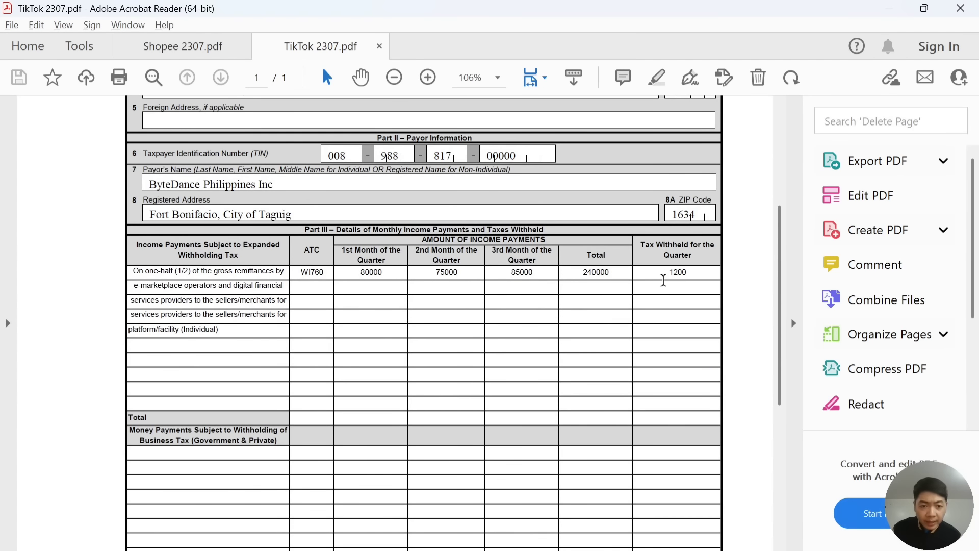
{"action": "key", "text": "alt+Tab"}
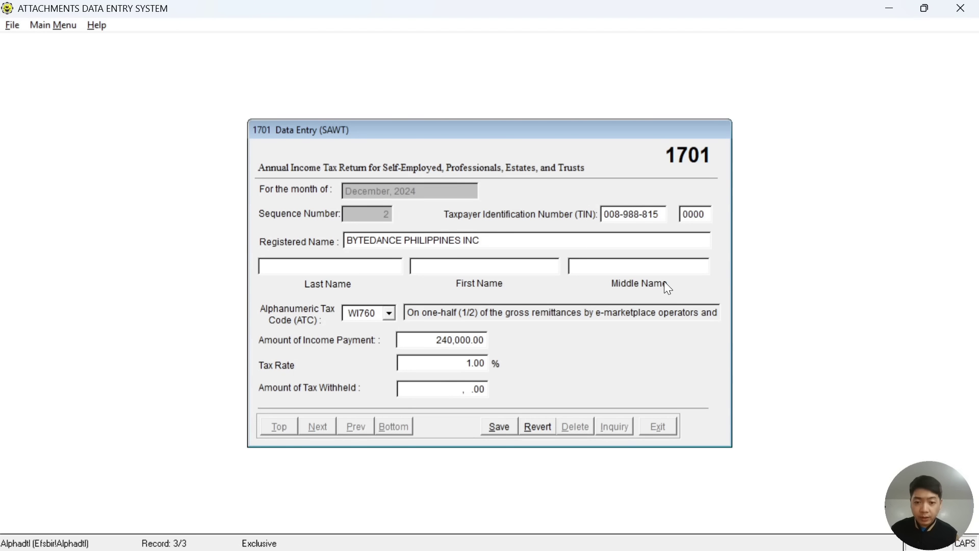
{"action": "type", "text": "120,0"}
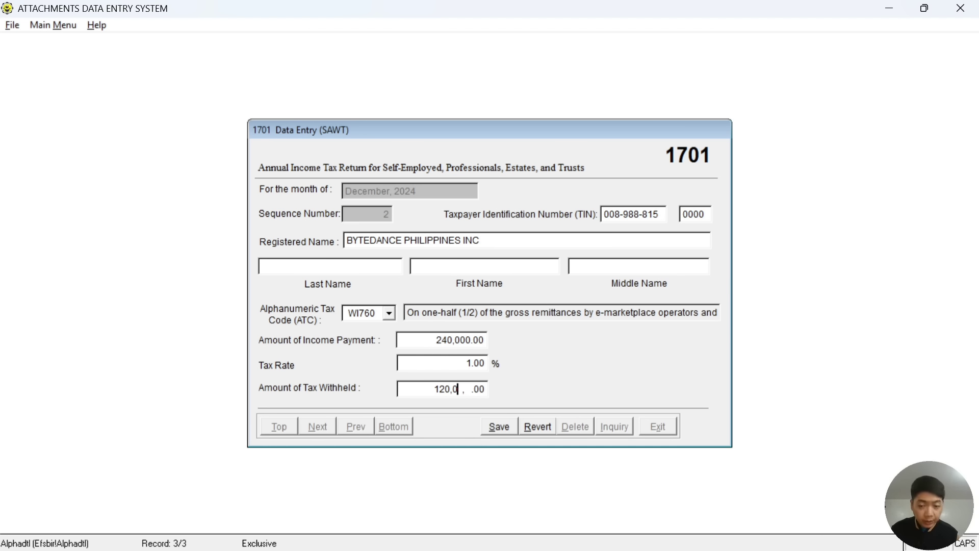
{"action": "type", "text": "."}
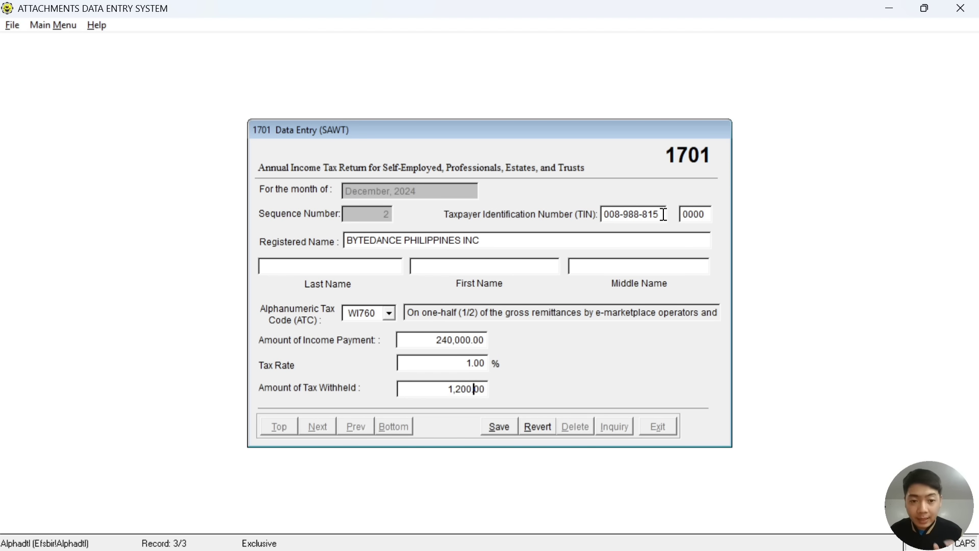
Save the ByteDance record and start a new sequence 3 record for Lazada.
{"action": "left_click", "coordinate": [500, 432]}
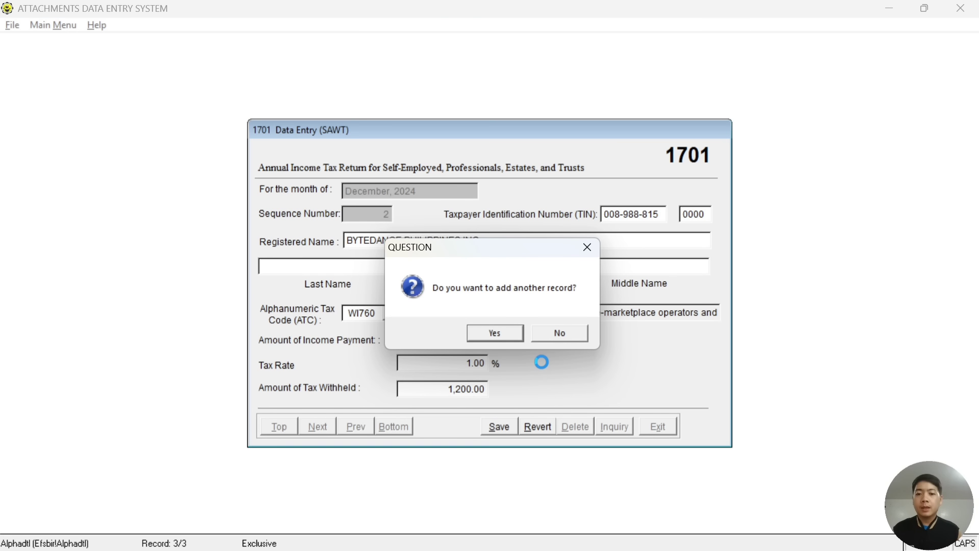
{"action": "left_click", "coordinate": [493, 334]}
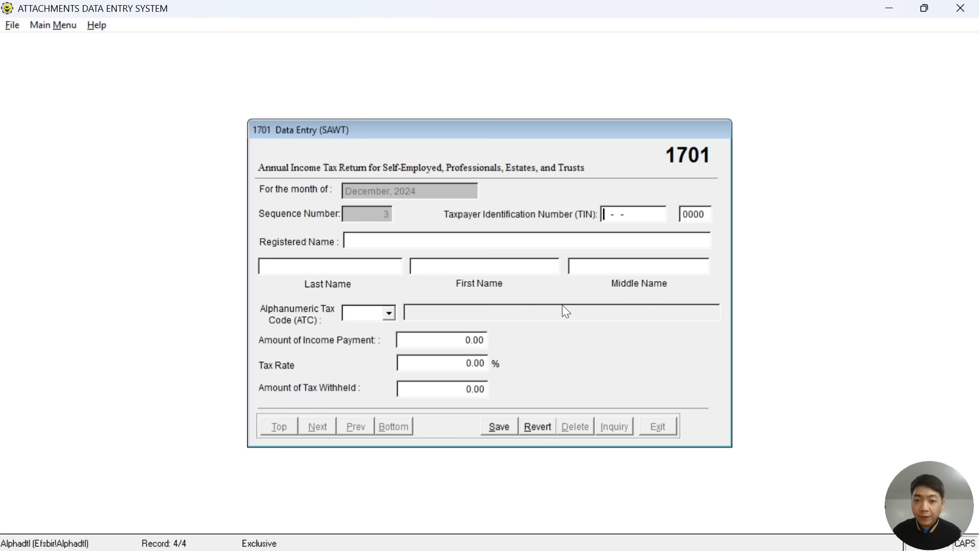
{"action": "key", "text": "alt+Tab"}
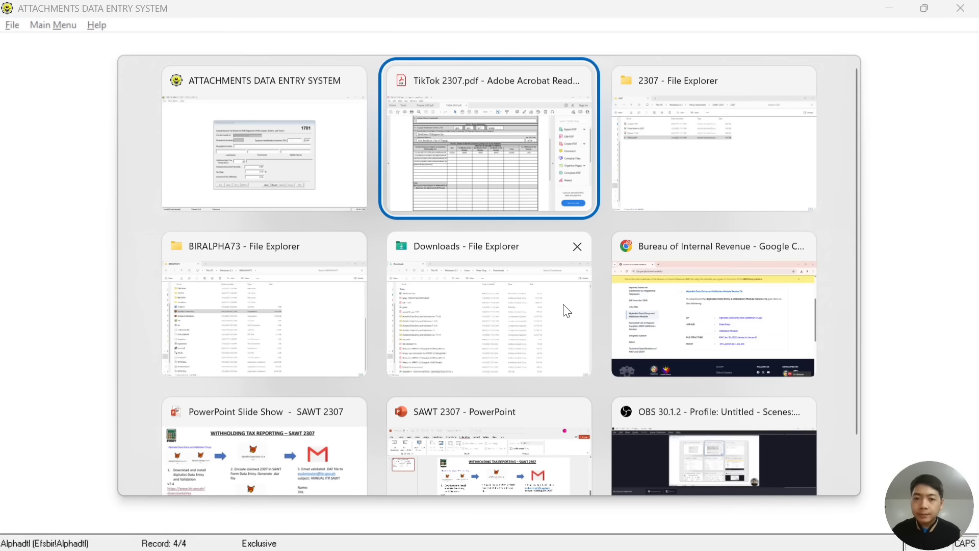
{"action": "key", "text": "alt+Tab"}
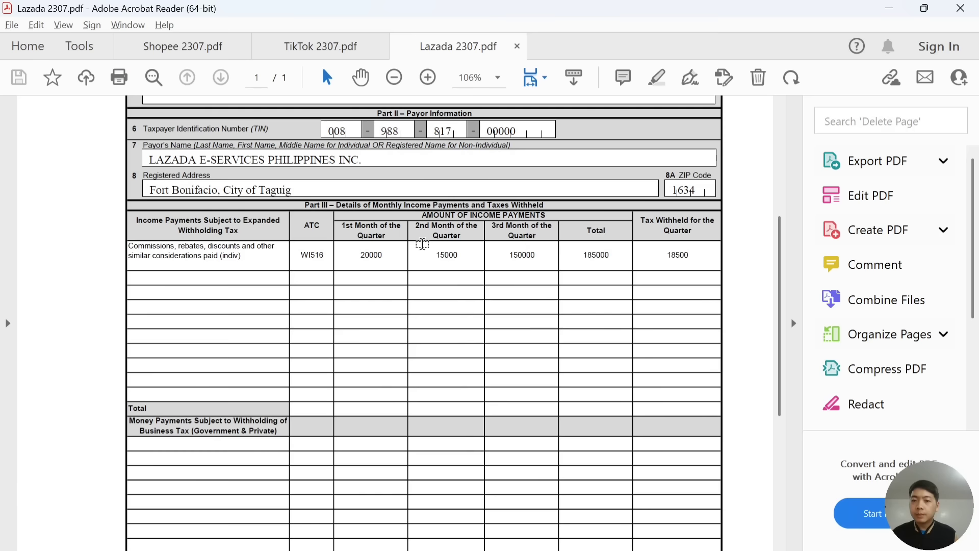
{"action": "key", "text": "alt+Tab"}
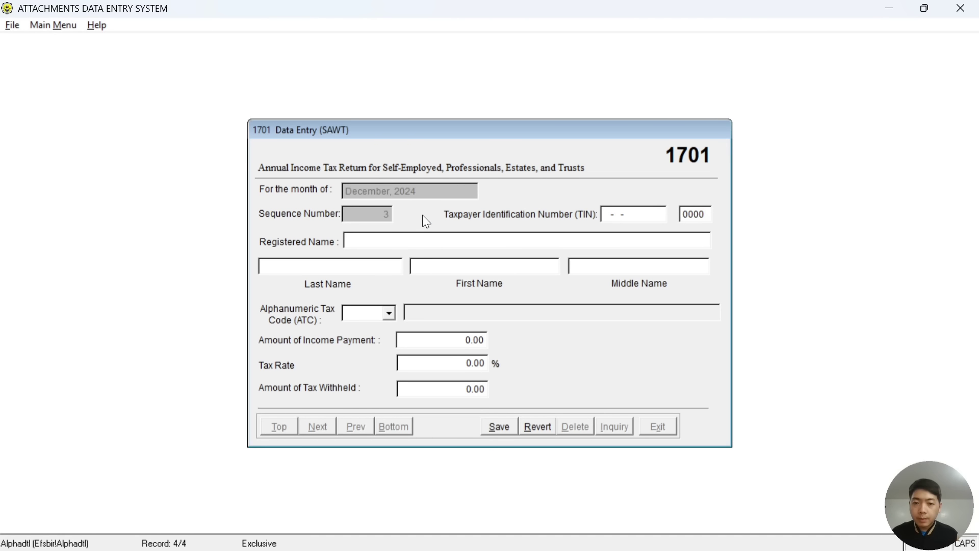
{"action": "key", "text": "alt+Tab"}
{"action": "key", "text": "alt+Tab"}
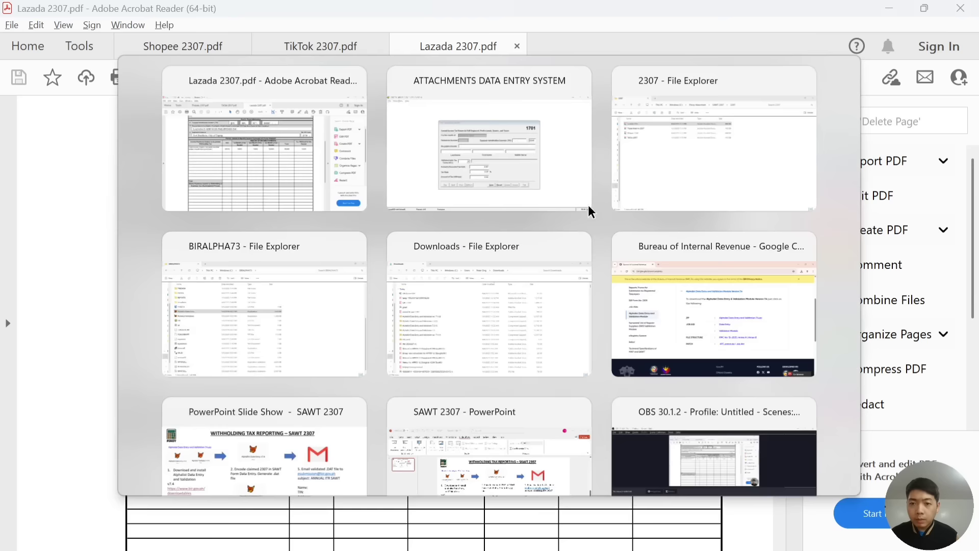
Enter Lazada's TIN from the 2307 certificate and move to Registered Name.
{"action": "key", "text": "alt+Tab"}
{"action": "key", "text": "alt+Tab"}
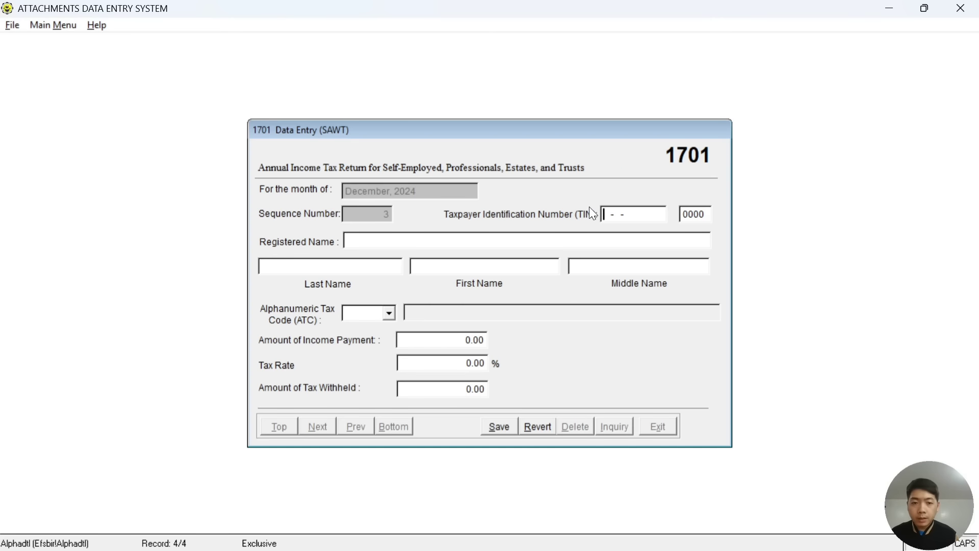
{"action": "key", "text": "alt+Tab"}
{"action": "key", "text": "alt+Tab"}
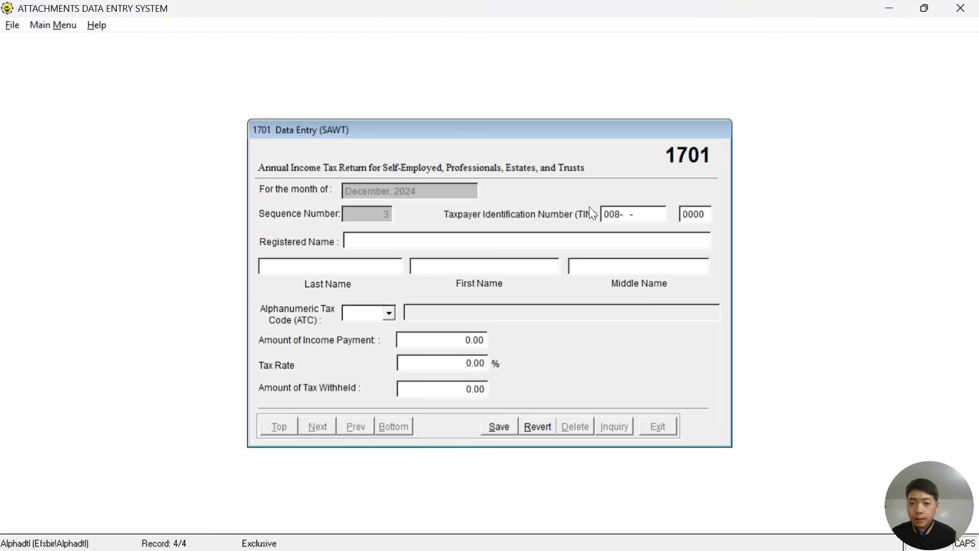
{"action": "key", "text": "alt+Tab"}
{"action": "key", "text": "alt+Tab"}
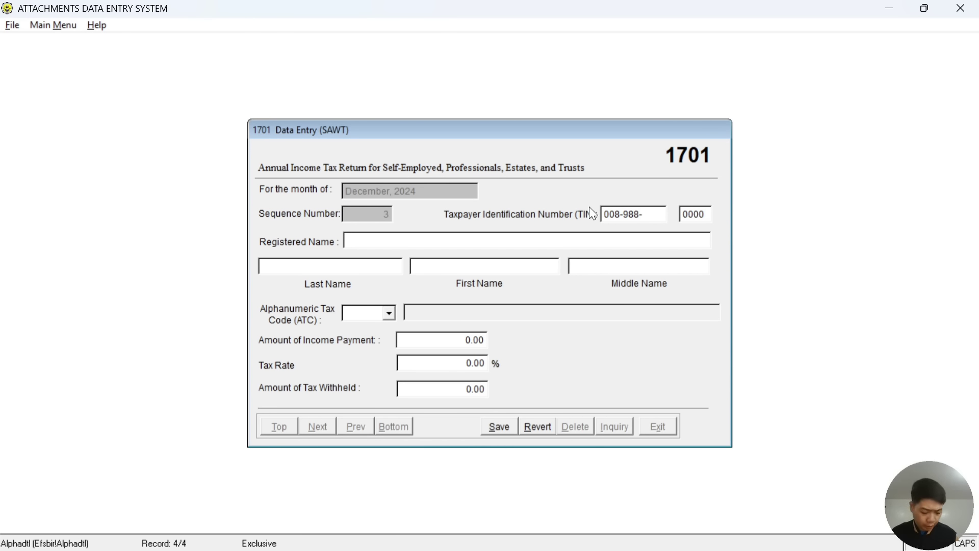
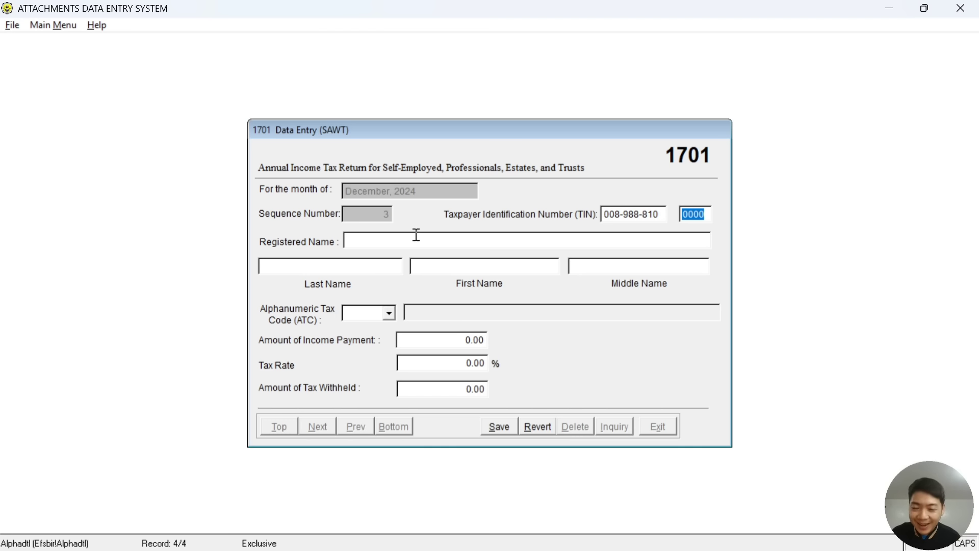
{"action": "left_click", "coordinate": [383, 242]}
{"action": "key", "text": "alt+Tab"}
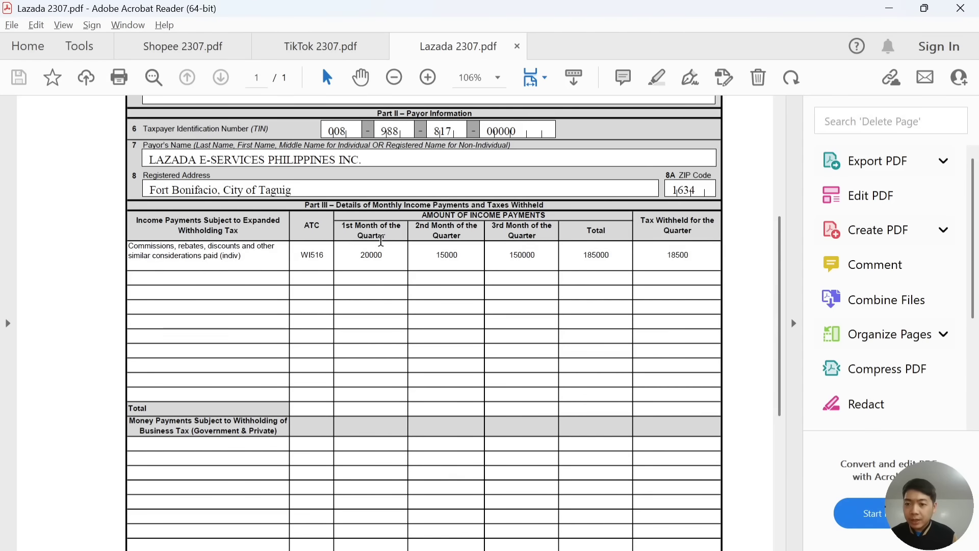
{"action": "key", "text": "alt+Tab"}
Type LAZADA ESERVICES PHILIPPINES as the registered name, checking the certificate.
{"action": "type", "text": "LAZADA"}
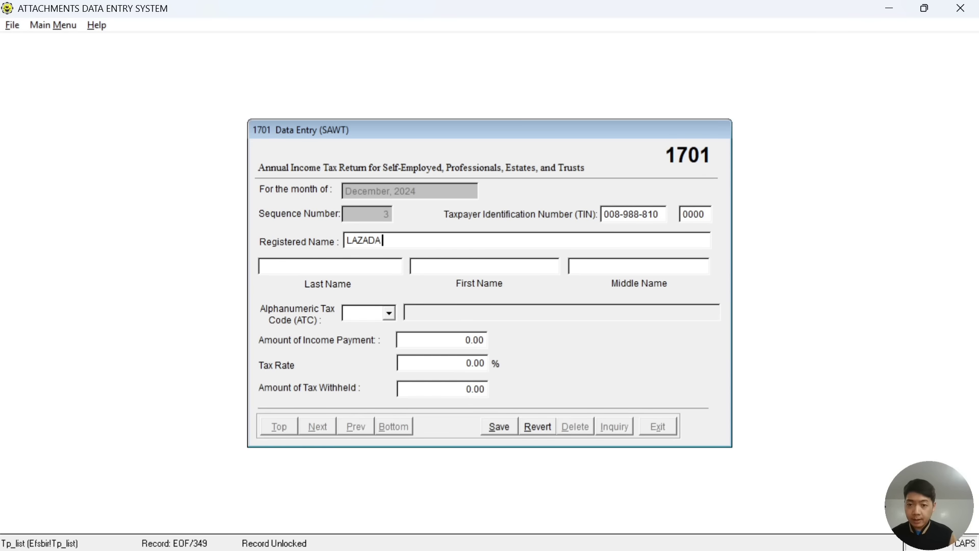
{"action": "key", "text": "alt+Tab"}
{"action": "key", "text": "ctrl+a"}
{"action": "type", "text": "S"}
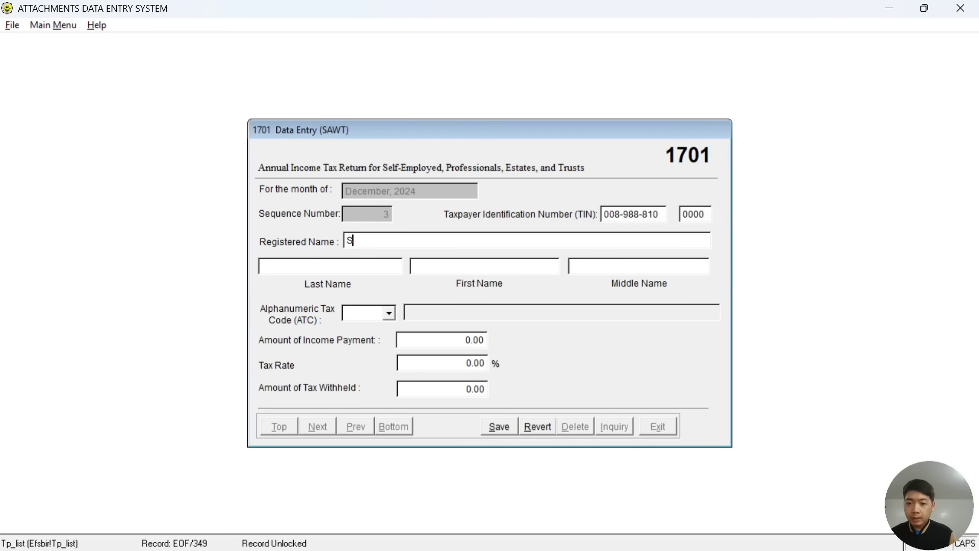
{"action": "key", "text": "BackSpace"}
{"action": "type", "text": "LAZADA E"}
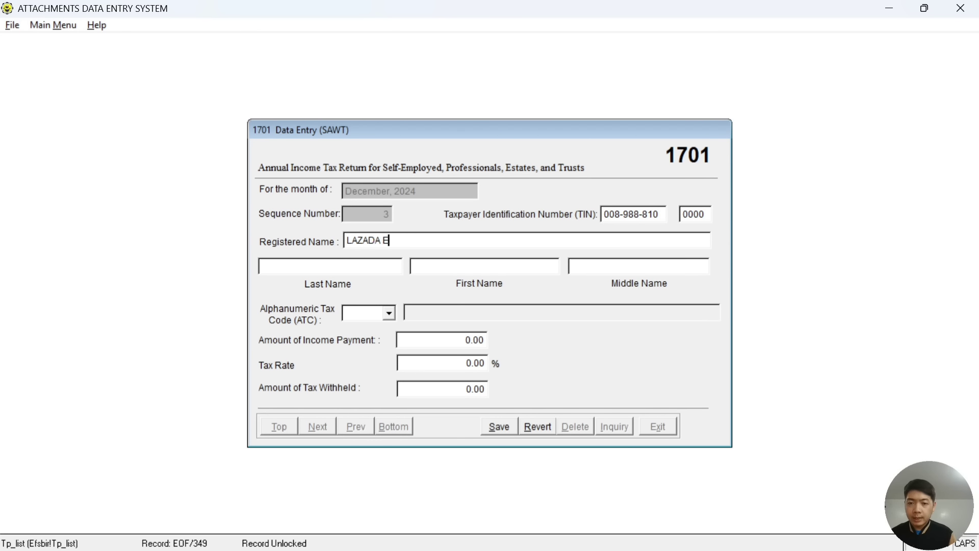
{"action": "type", "text": "SERVICES"}
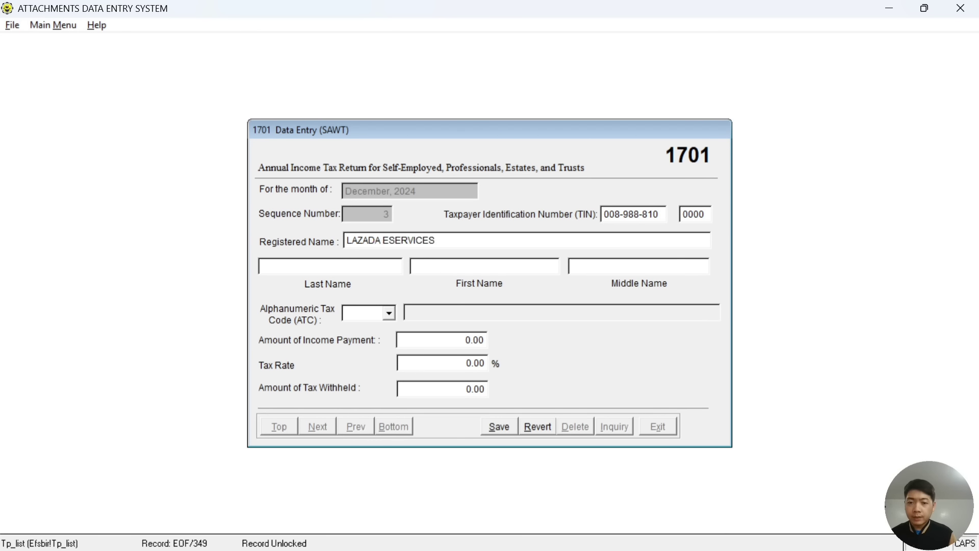
{"action": "key", "text": "alt+Tab"}
{"action": "key", "text": "alt+Tab"}
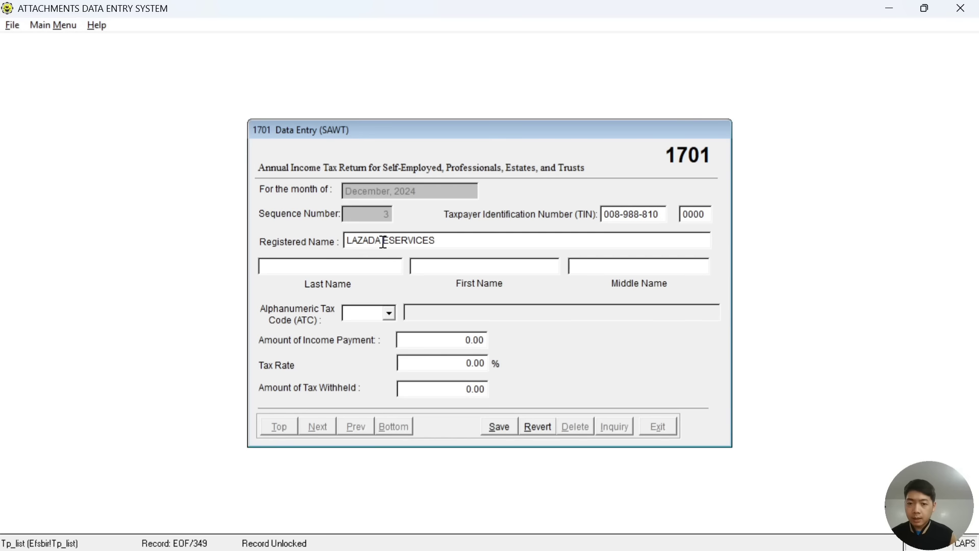
{"action": "type", "text": "PHILIPPINES"}
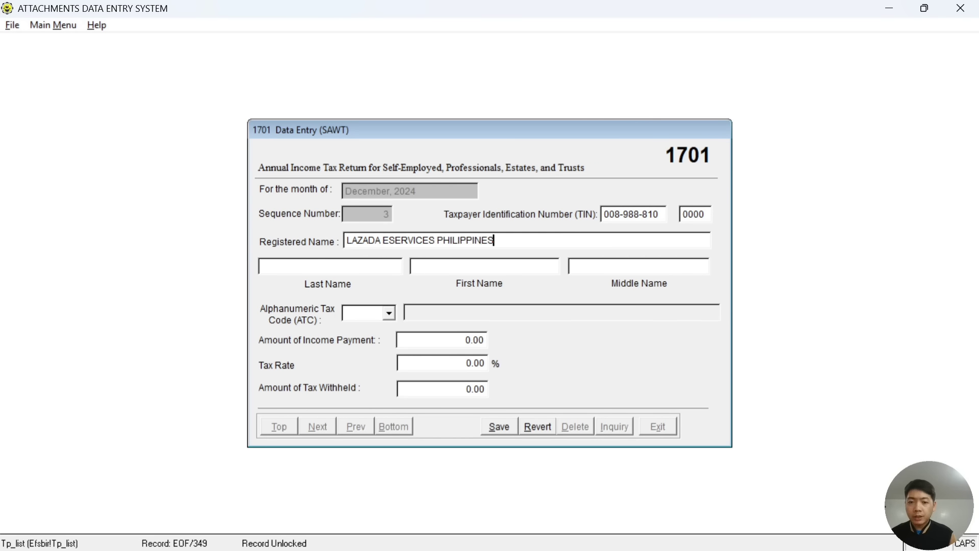
Finish the name with INC and select the full registered name text.
{"action": "key", "text": "alt+Tab"}
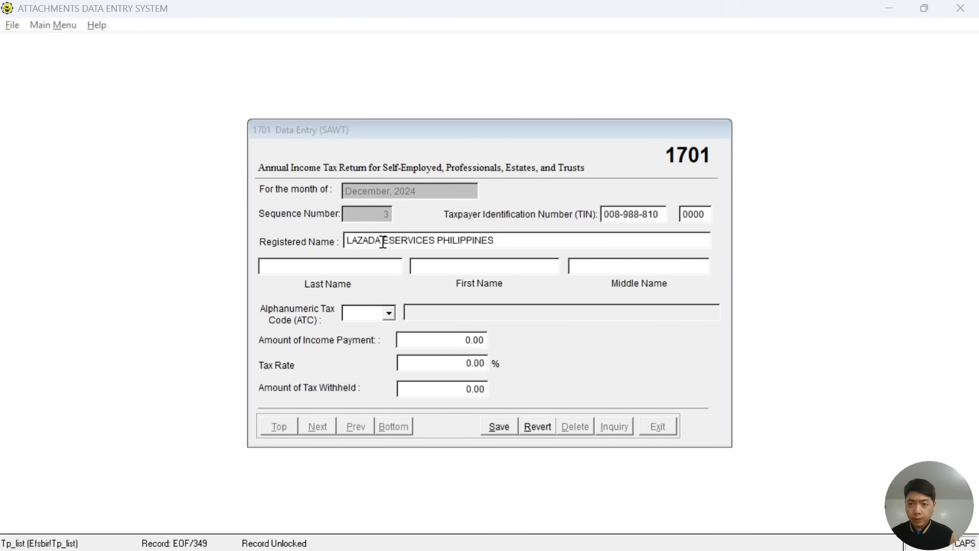
{"action": "key", "text": "alt+Tab"}
{"action": "type", "text": "INC"}
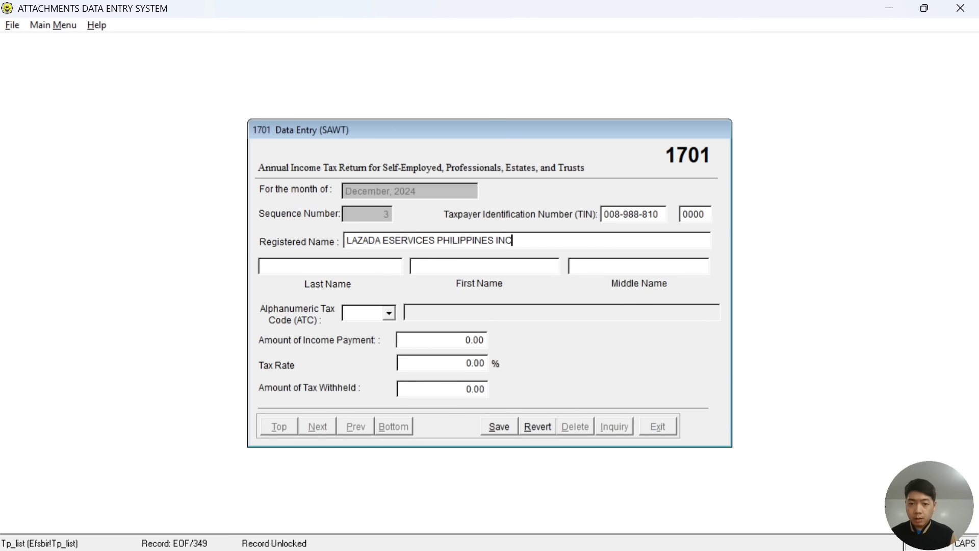
{"action": "key", "text": "shift+Home"}
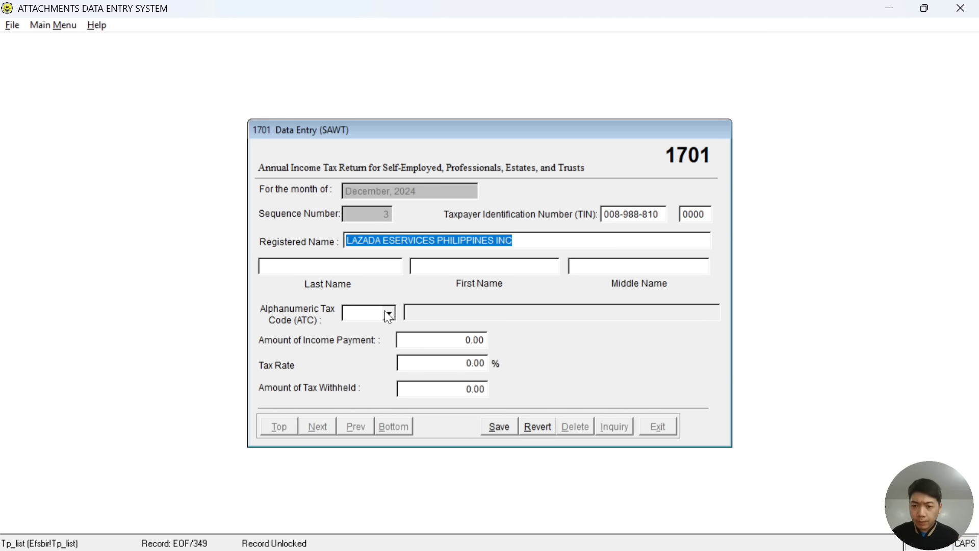
{"action": "key", "text": "alt+Tab"}
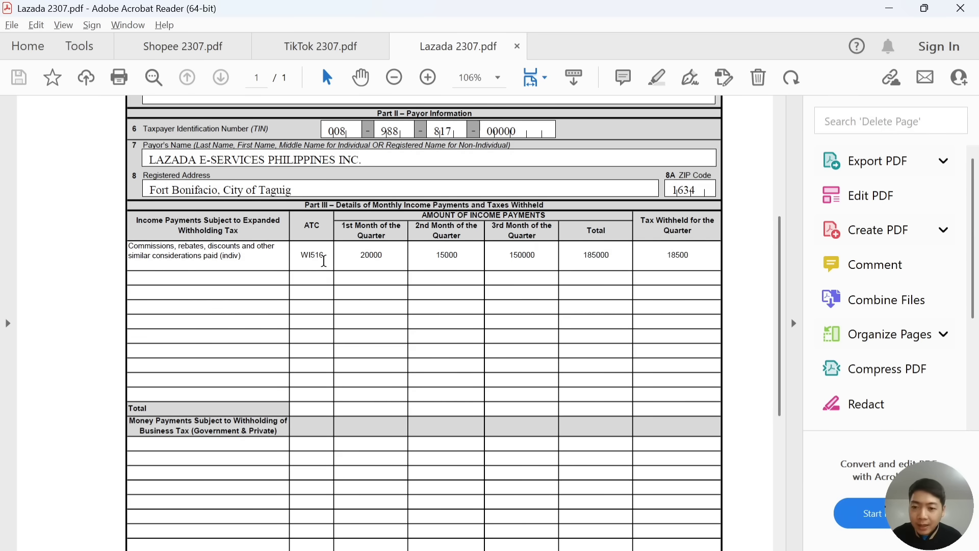
{"action": "key", "text": "alt+Tab"}
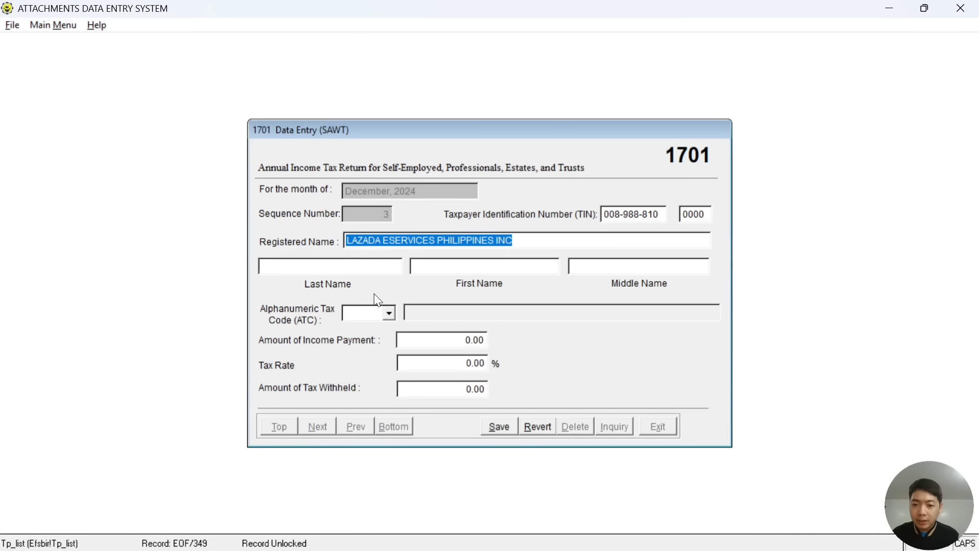
Scroll through the tax code list, then check the certificate for the commission code.
{"action": "left_click", "coordinate": [389, 314]}
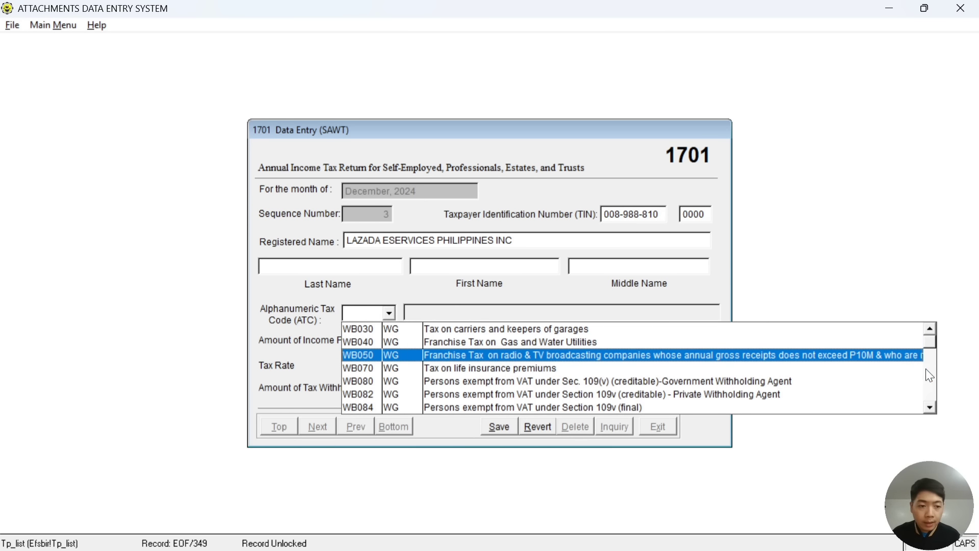
{"action": "left_click", "coordinate": [929, 388]}
{"action": "left_click", "coordinate": [929, 383]}
{"action": "left_click", "coordinate": [928, 382]}
{"action": "left_click", "coordinate": [928, 382]}
{"action": "left_click", "coordinate": [929, 382]}
{"action": "left_click", "coordinate": [929, 383]}
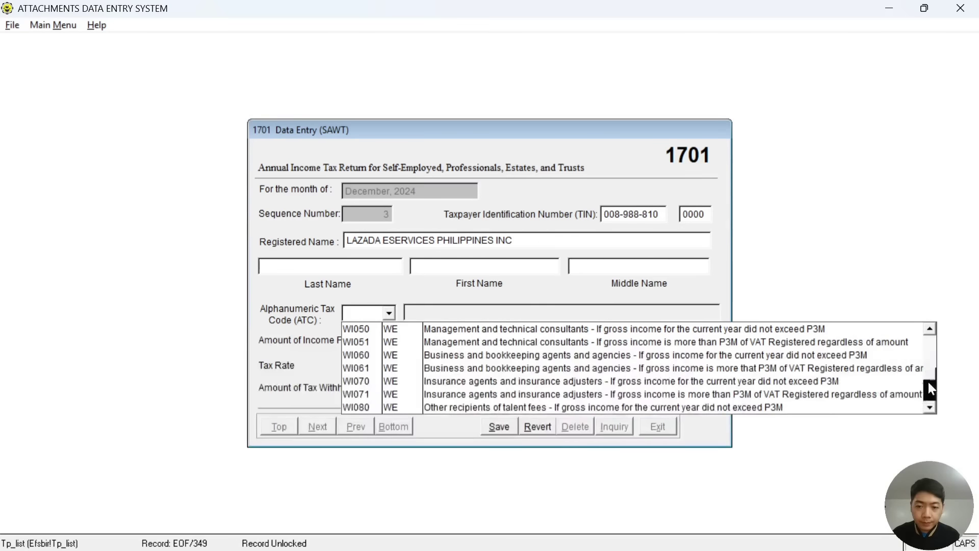
{"action": "left_click", "coordinate": [929, 382]}
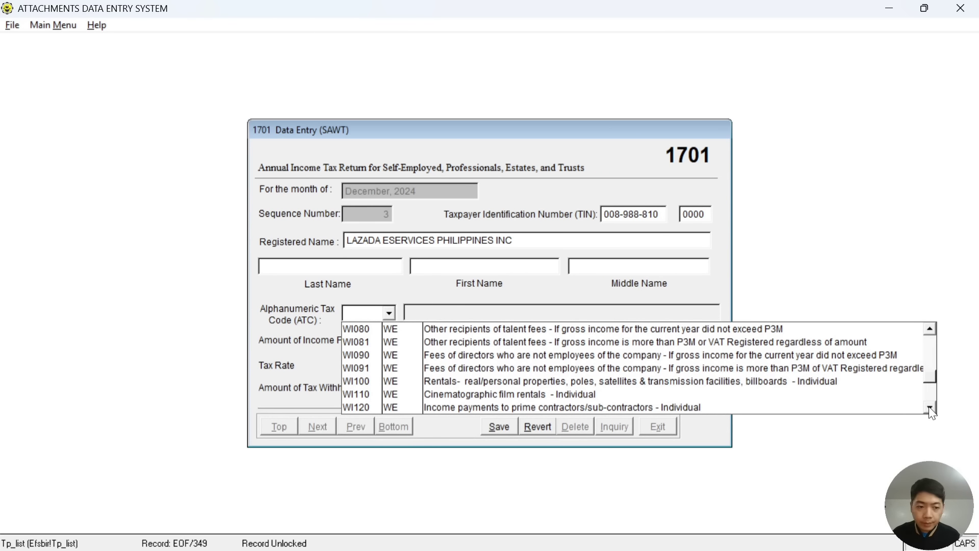
{"action": "left_click", "coordinate": [929, 407]}
{"action": "left_click", "coordinate": [929, 407]}
{"action": "left_click", "coordinate": [929, 407]}
{"action": "left_click", "coordinate": [930, 407]}
{"action": "left_click", "coordinate": [929, 407]}
{"action": "left_click", "coordinate": [929, 407]}
{"action": "left_click", "coordinate": [929, 407]}
{"action": "left_click", "coordinate": [930, 407]}
{"action": "left_click", "coordinate": [929, 407]}
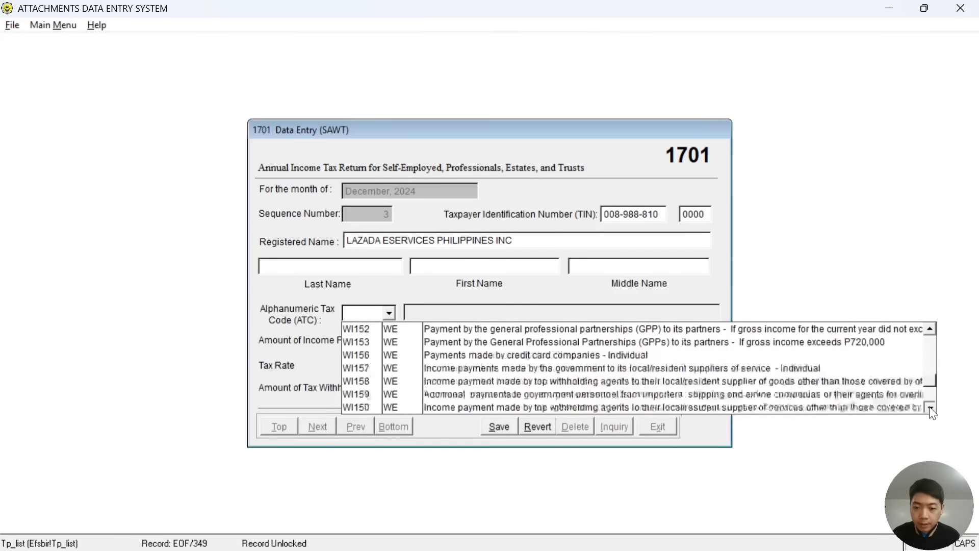
{"action": "left_click", "coordinate": [929, 407]}
{"action": "left_click", "coordinate": [930, 407]}
{"action": "key", "text": "alt+Tab"}
{"action": "key", "text": "alt+Tab"}
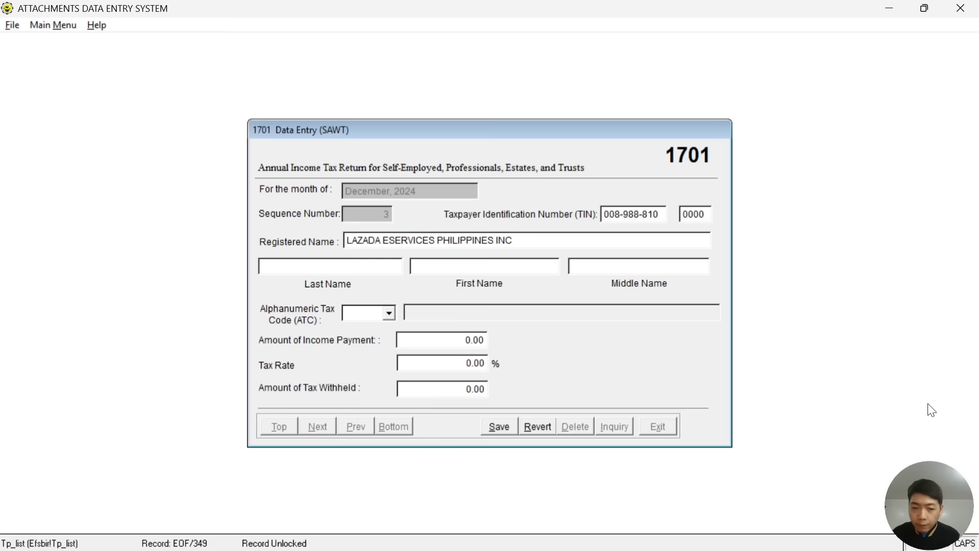
Set the tax code to WI516 for commissions, filling in its 10.00% rate.
{"action": "left_click", "coordinate": [391, 313]}
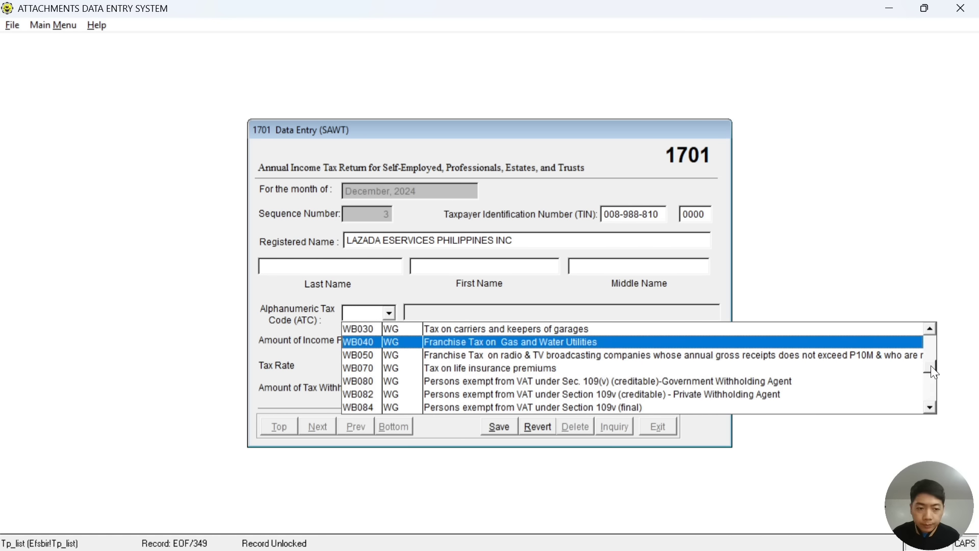
{"action": "left_click_drag", "start_coordinate": [934, 372], "coordinate": [933, 388]}
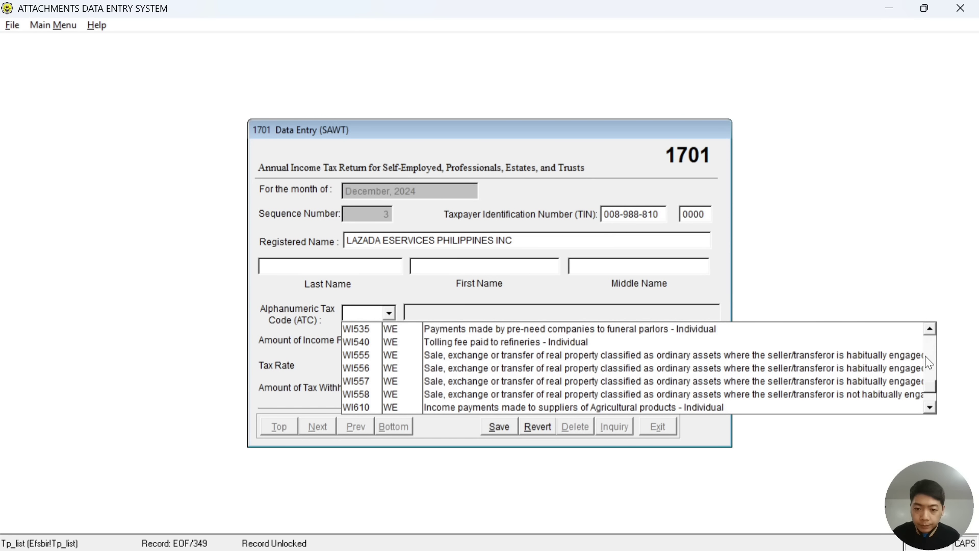
{"action": "left_click", "coordinate": [931, 329]}
{"action": "left_click", "coordinate": [930, 329]}
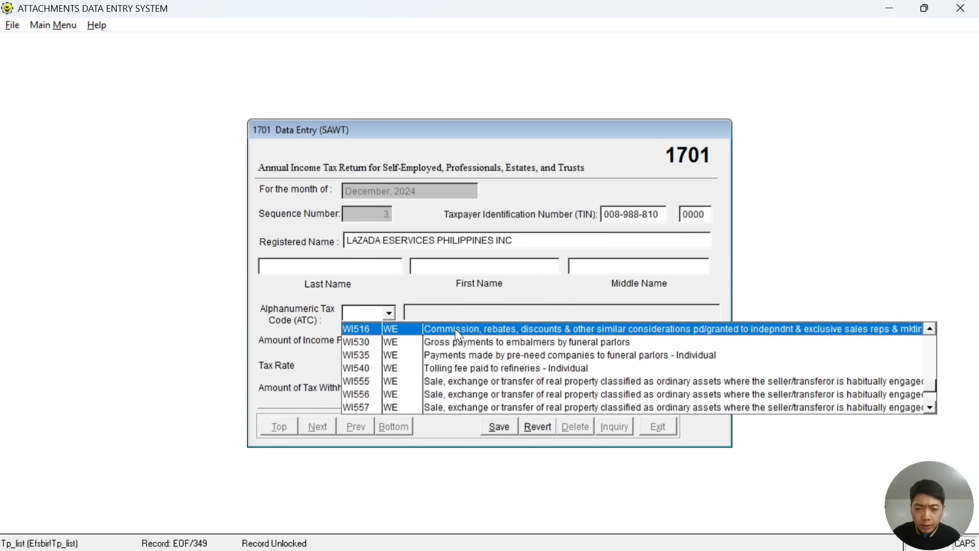
{"action": "left_click", "coordinate": [528, 330]}
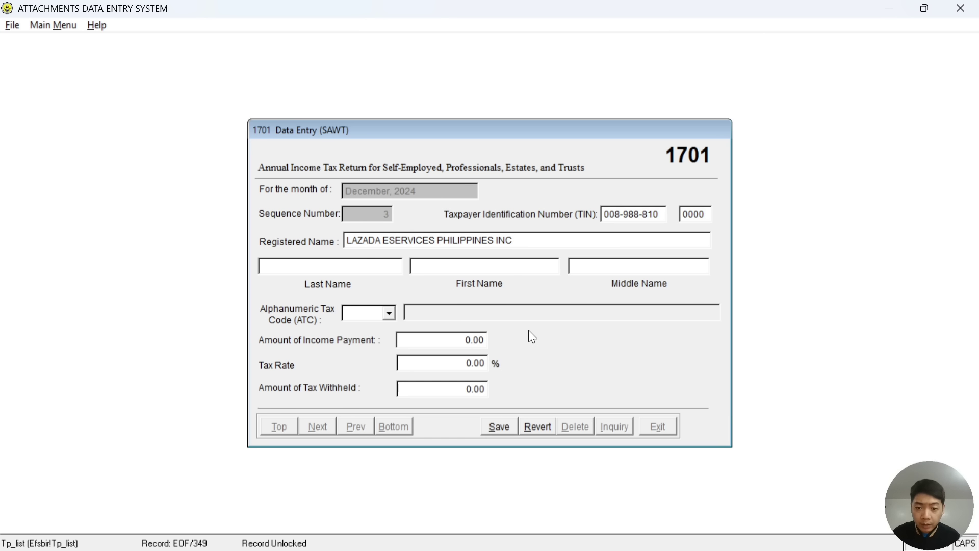
{"action": "left_click", "coordinate": [443, 340]}
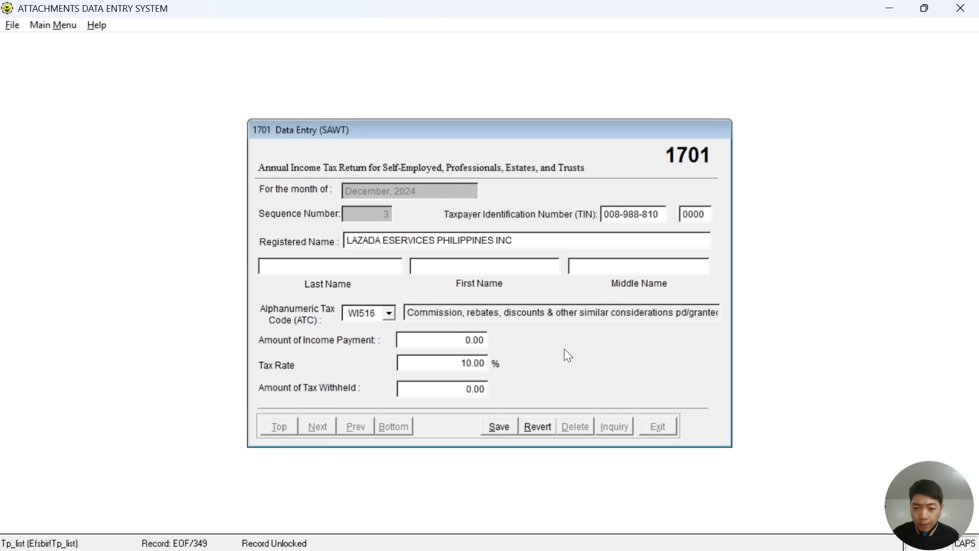
Enter 185,000.00 as the Lazada income payment, giving 18,500.00 withheld, and save the record.
{"action": "key", "text": "alt+Tab"}
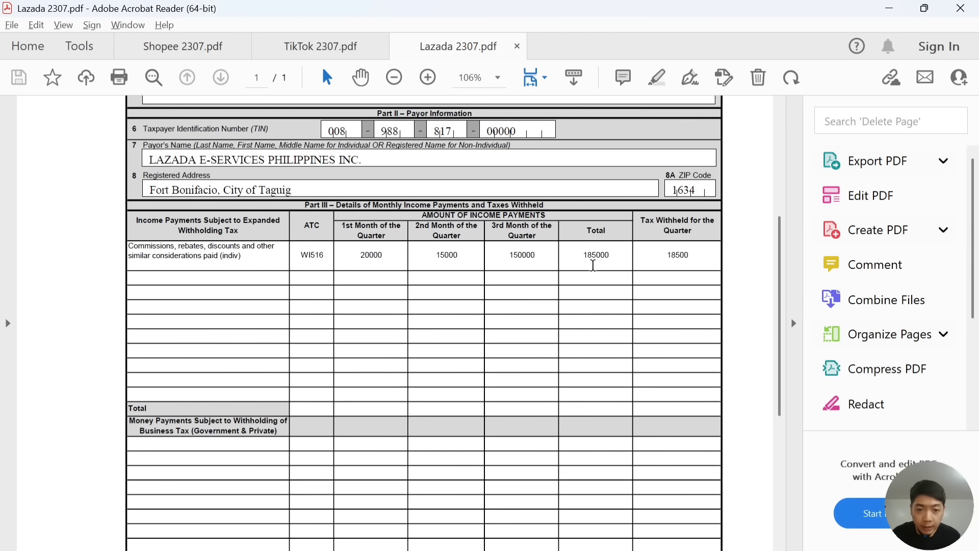
{"action": "key", "text": "alt+Tab"}
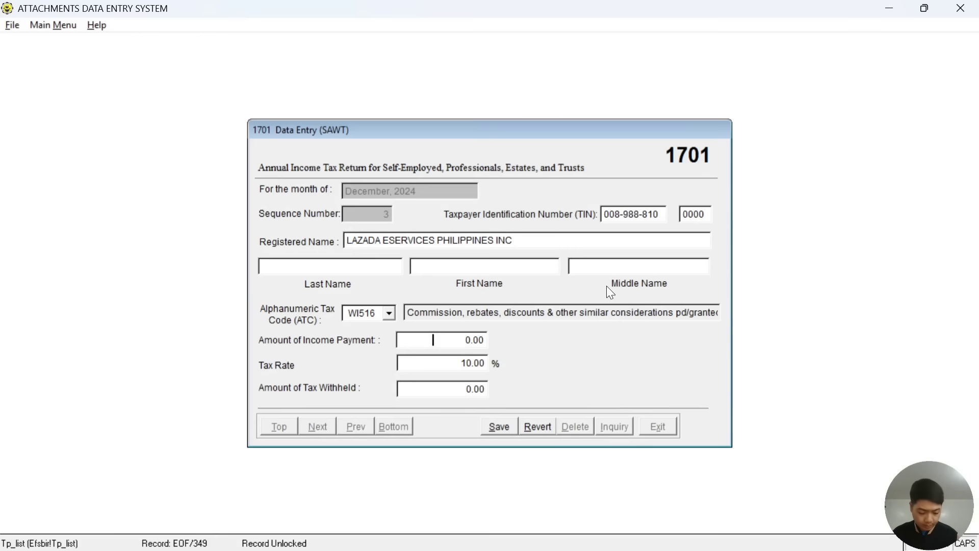
{"action": "type", "text": "185,000,"}
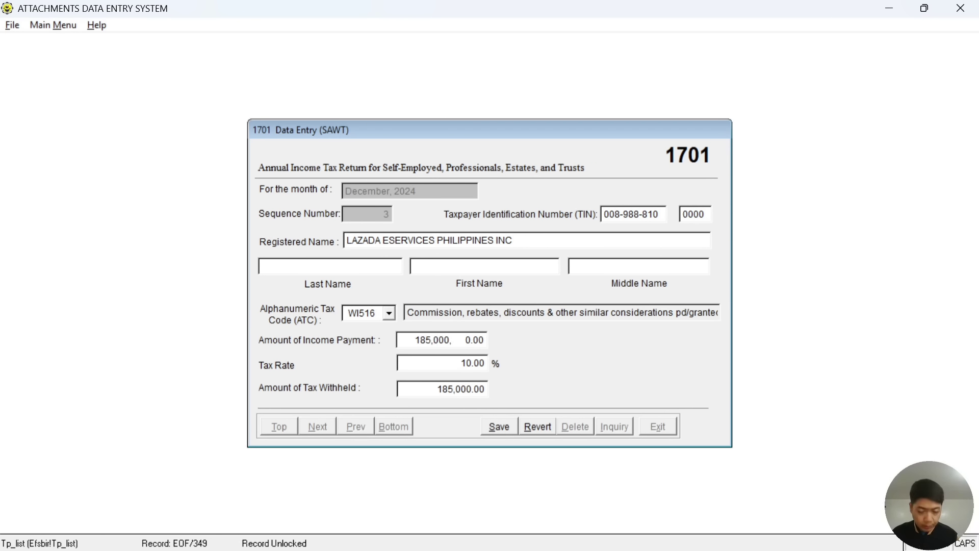
{"action": "key", "text": "Return"}
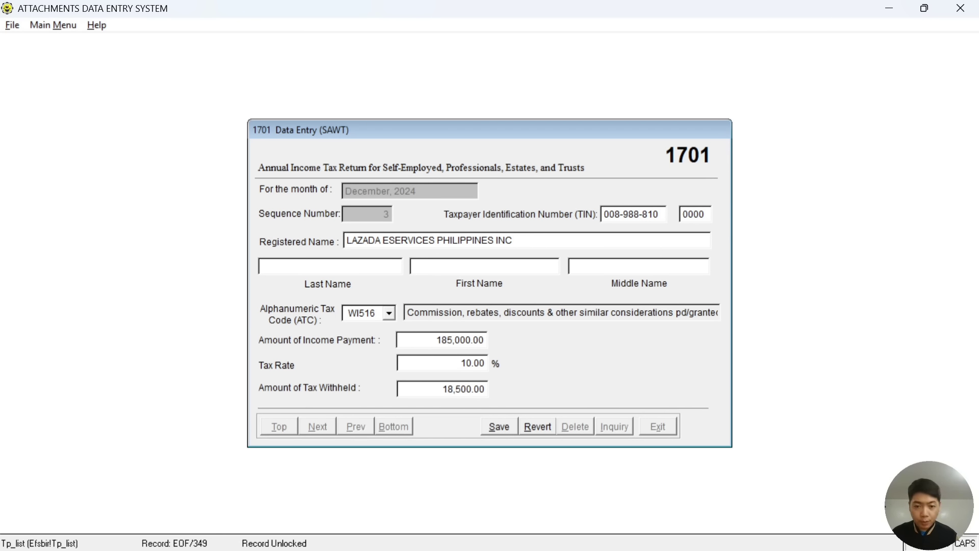
{"action": "key", "text": "alt+Tab"}
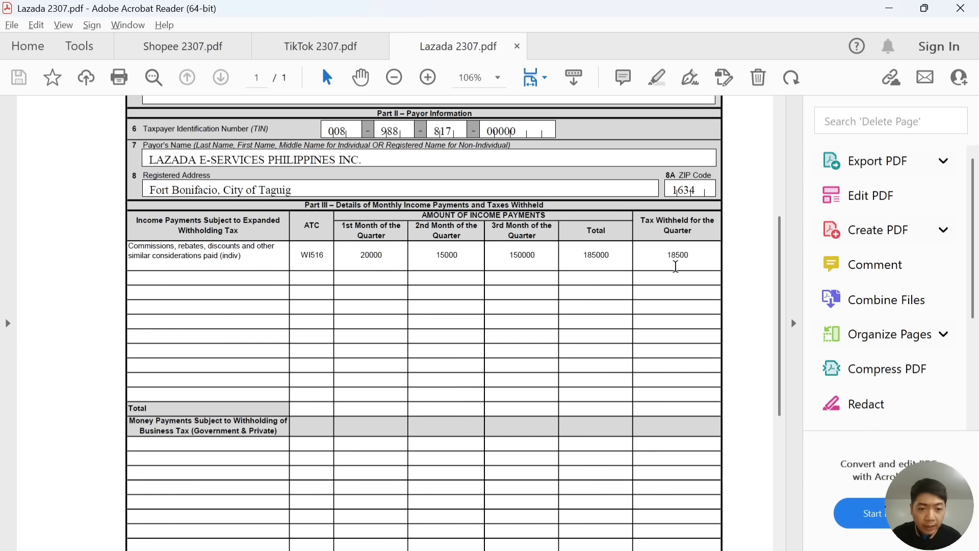
{"action": "key", "text": "alt+Tab"}
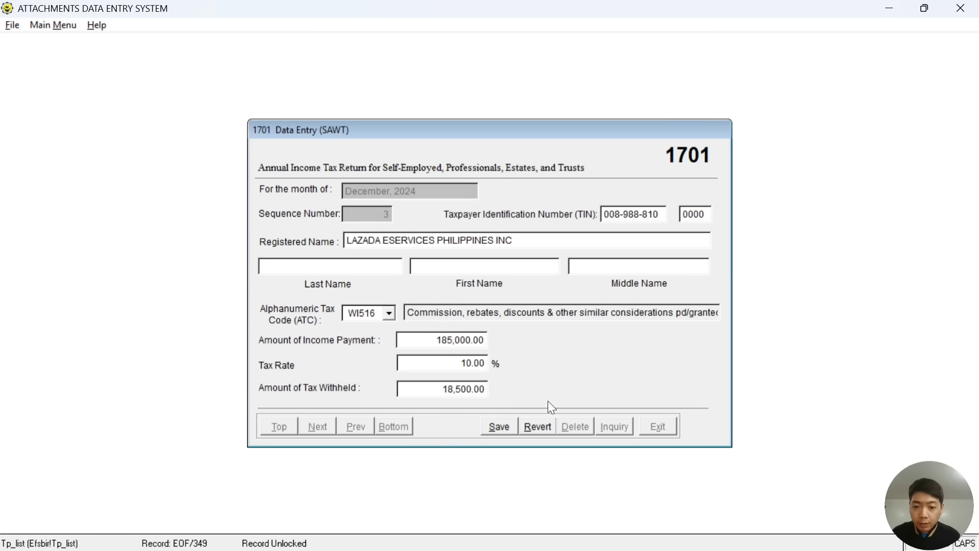
{"action": "left_click", "coordinate": [499, 431]}
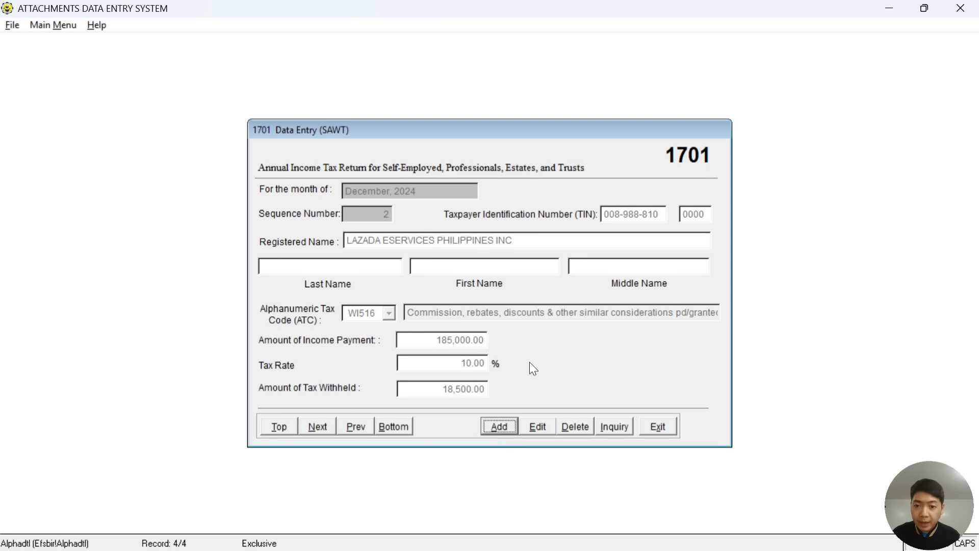
Add a new record and enter the payor's TIN from the Planet Anemik certificate.
{"action": "left_click", "coordinate": [499, 427]}
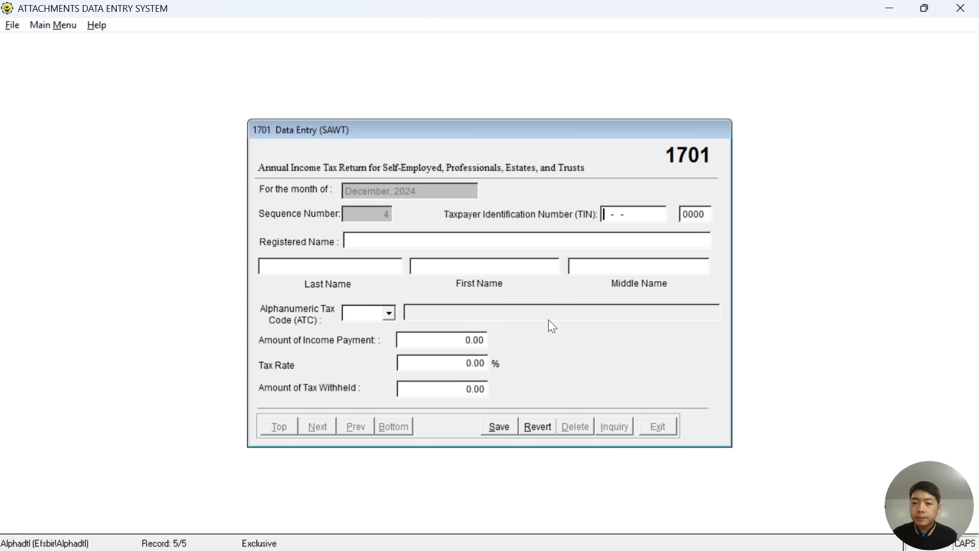
{"action": "key", "text": "alt+Tab"}
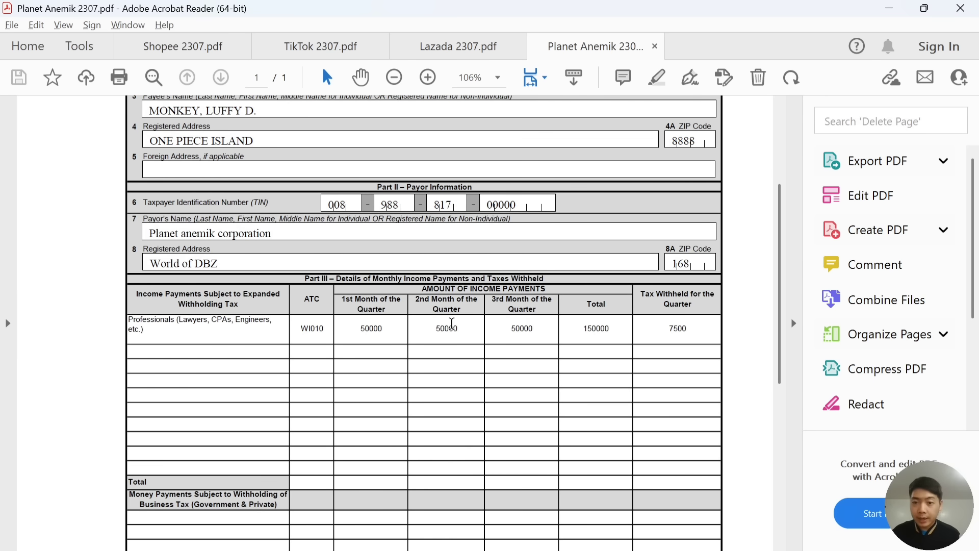
{"action": "key", "text": "alt+Tab"}
{"action": "key", "text": "alt+Tab"}
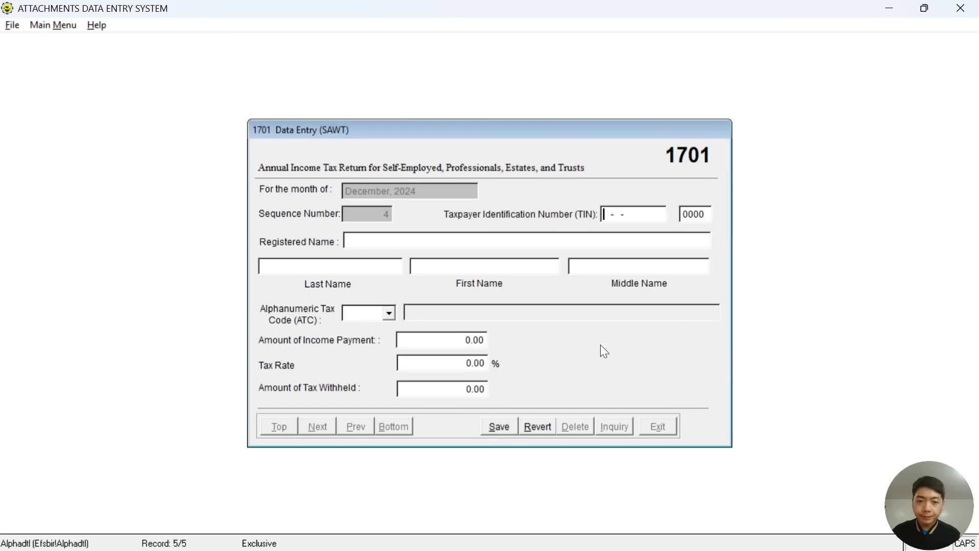
{"action": "key", "text": "alt+Tab"}
{"action": "key", "text": "alt+Tab"}
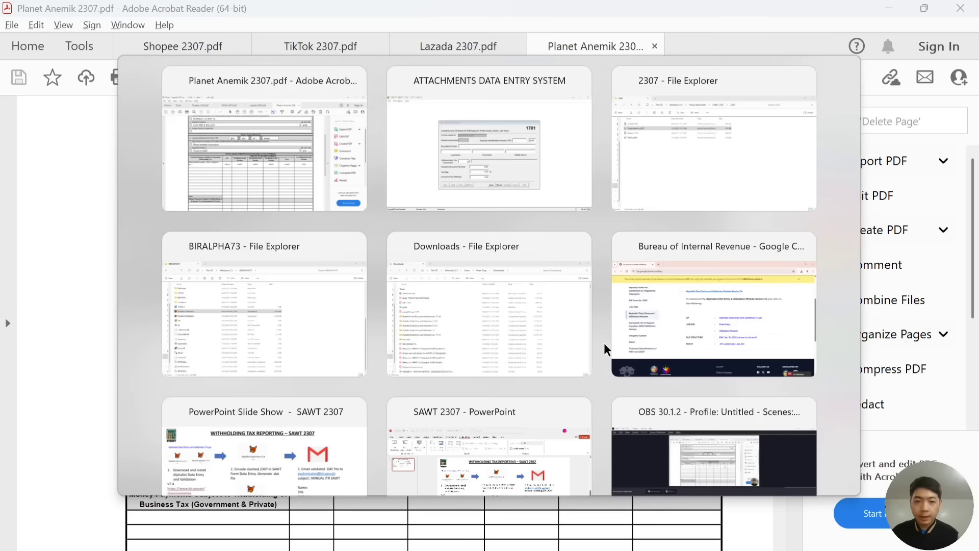
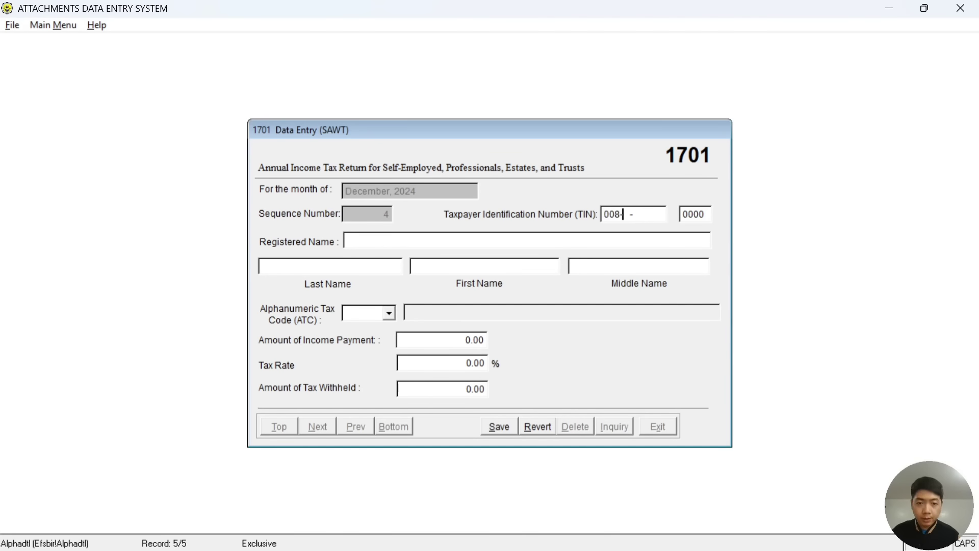
{"action": "key", "text": "alt+Tab"}
{"action": "key", "text": "alt+Tab"}
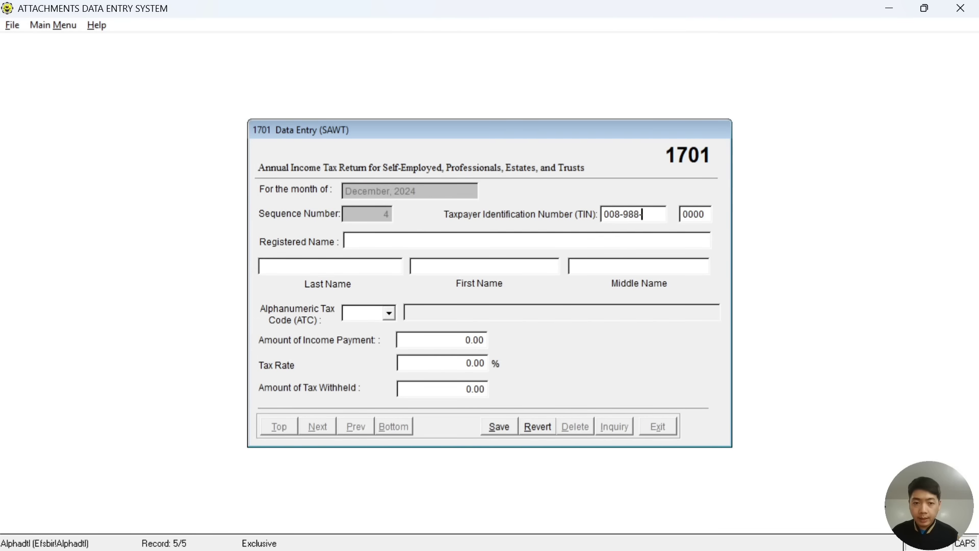
{"action": "key", "text": "alt+Tab"}
{"action": "key", "text": "alt+Tab"}
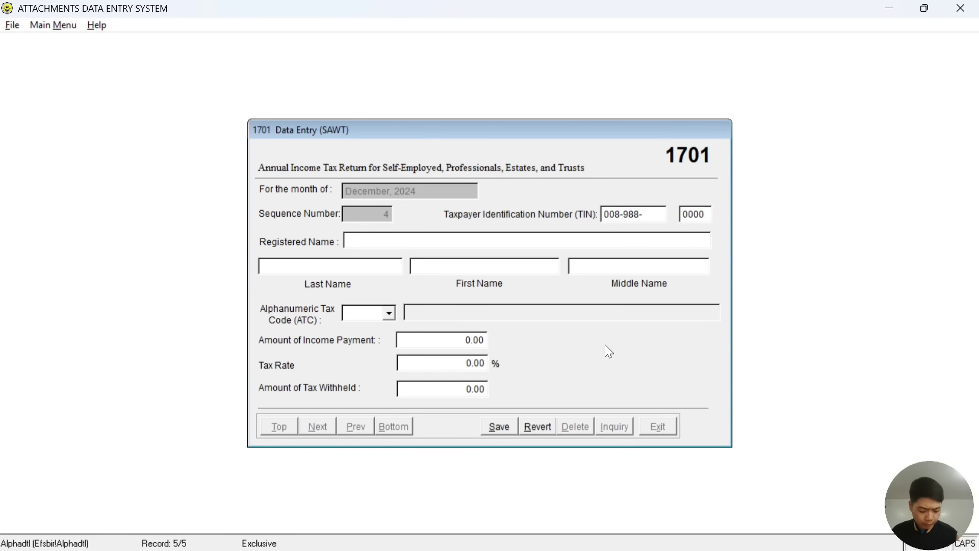
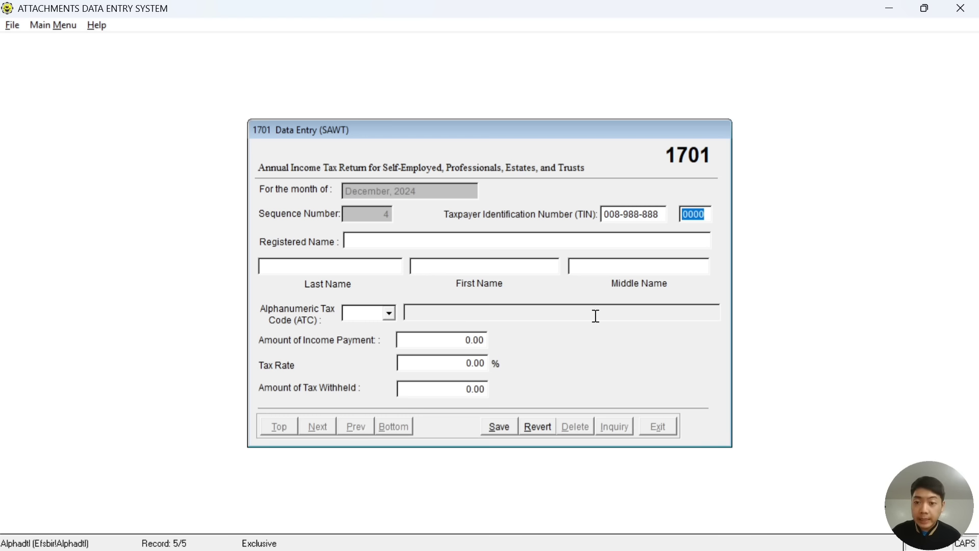
Enter PLANET ANEMIK CORPORATION as the payor's registered name.
{"action": "left_click", "coordinate": [375, 241]}
{"action": "key", "text": "alt+Tab"}
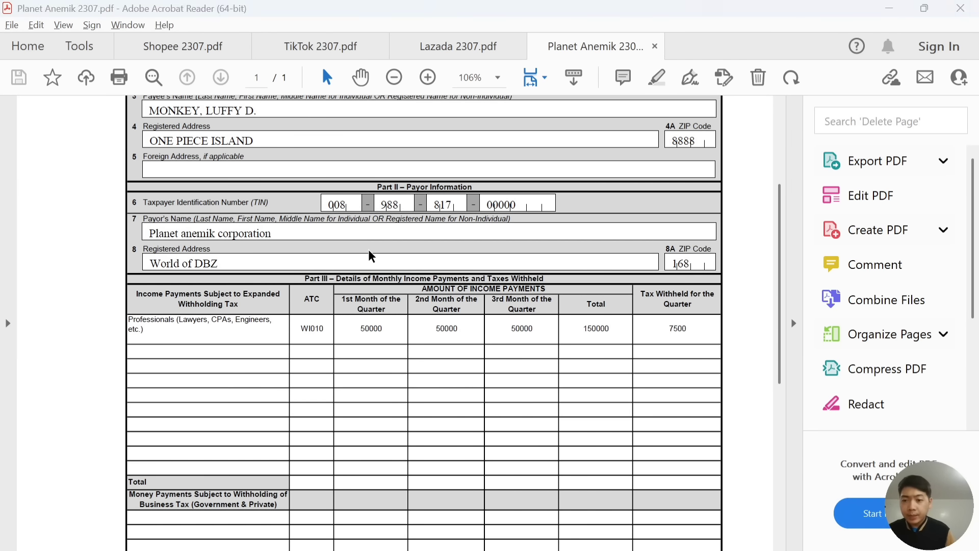
{"action": "key", "text": "alt+Tab"}
{"action": "type", "text": "PLANET AN"}
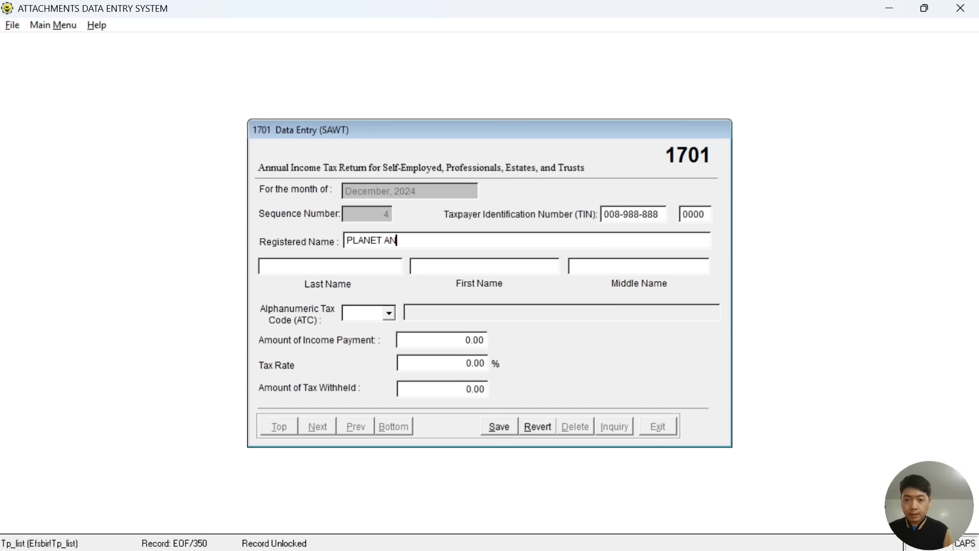
{"action": "type", "text": "EMIK CORPORATION"}
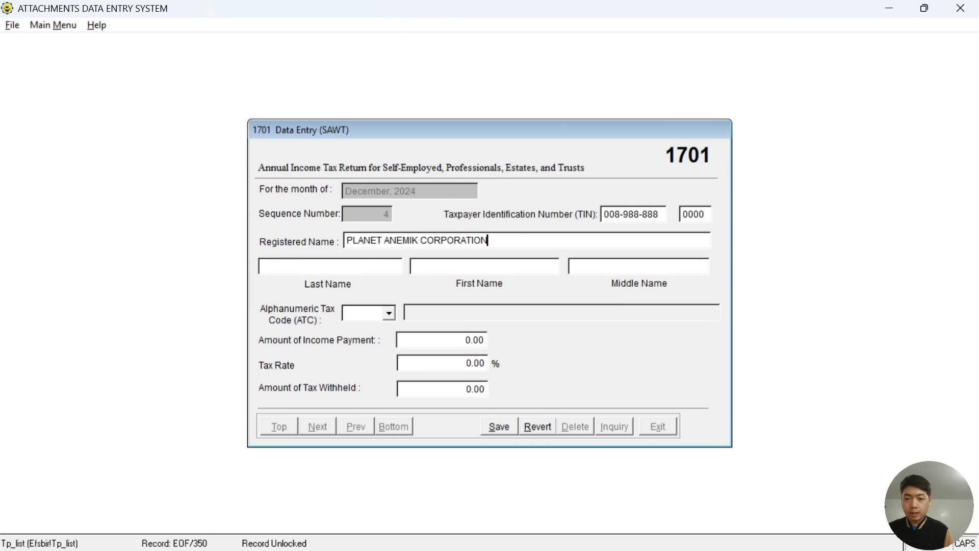
Search the tax code list for the code shown on the Planet Anemik certificate.
{"action": "left_click", "coordinate": [391, 312]}
{"action": "key", "text": "alt+Tab"}
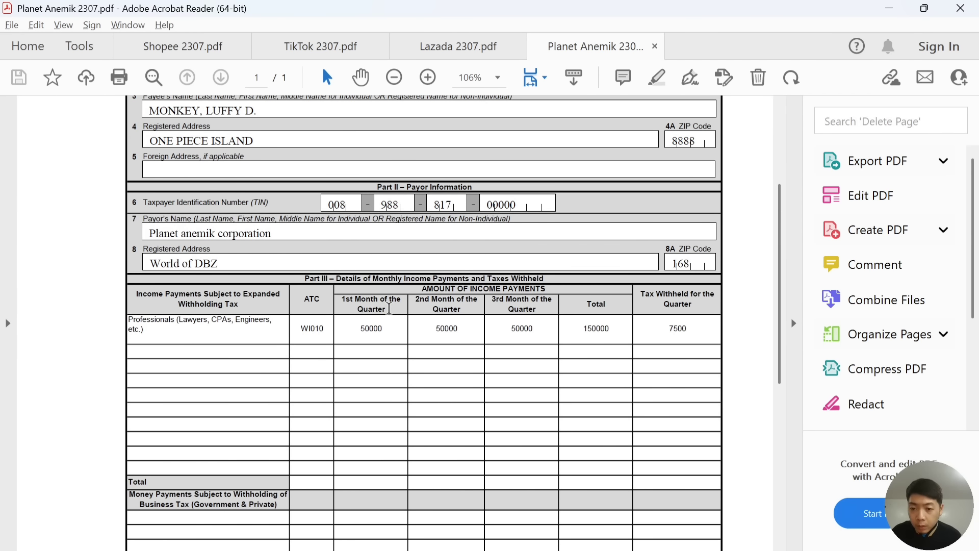
{"action": "key", "text": "alt+Tab"}
{"action": "left_click", "coordinate": [389, 309]}
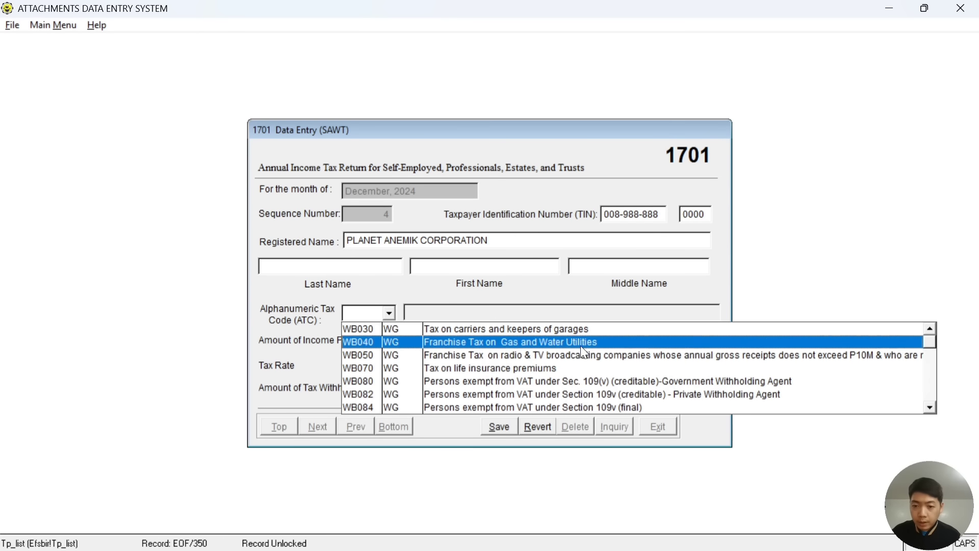
{"action": "left_click", "coordinate": [930, 407]}
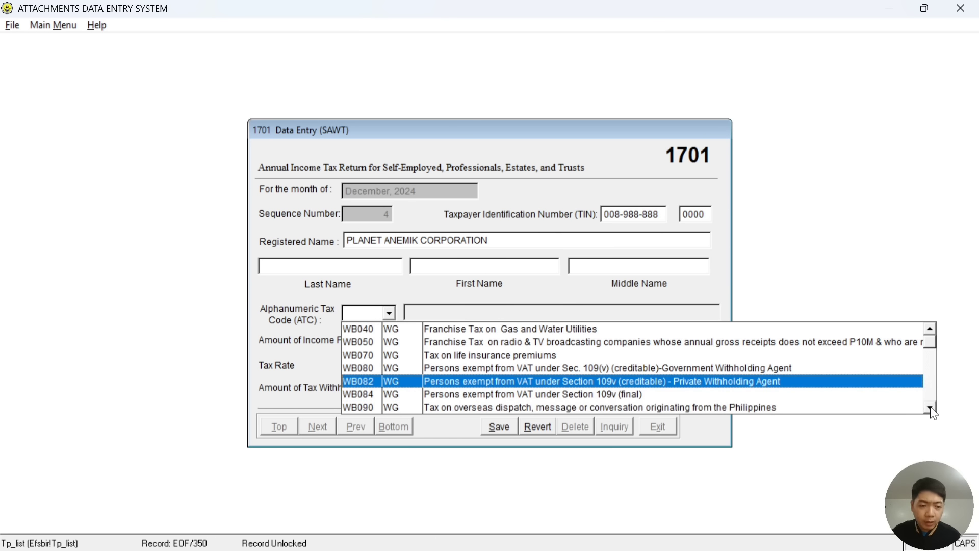
{"action": "left_click", "coordinate": [930, 408]}
{"action": "left_click", "coordinate": [931, 408]}
{"action": "left_click", "coordinate": [931, 407]}
{"action": "left_click", "coordinate": [930, 408]}
{"action": "left_click", "coordinate": [930, 407]}
{"action": "left_click", "coordinate": [930, 408]}
{"action": "left_click", "coordinate": [930, 407]}
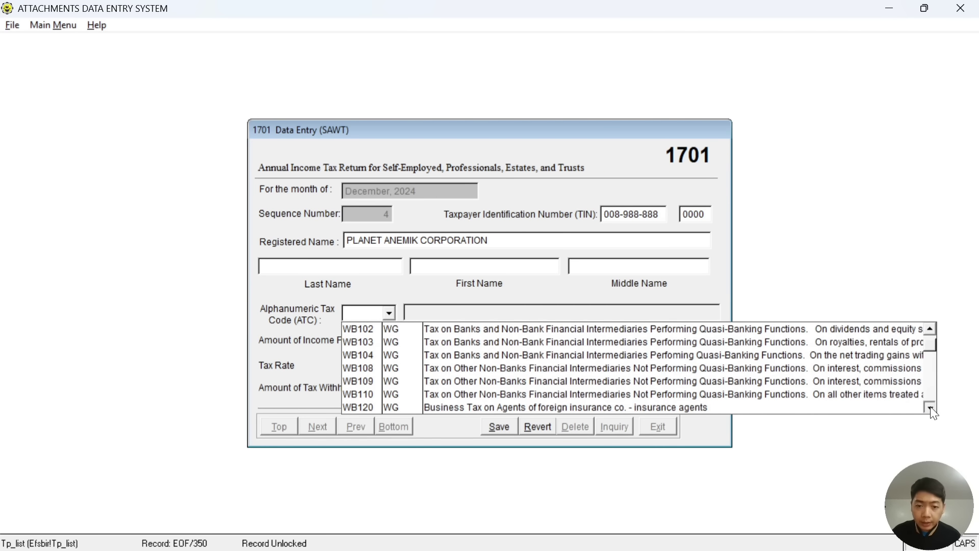
{"action": "left_click", "coordinate": [930, 407]}
{"action": "left_click", "coordinate": [930, 407]}
{"action": "left_click", "coordinate": [930, 408]}
{"action": "left_click", "coordinate": [930, 408]}
{"action": "left_click", "coordinate": [930, 407]}
{"action": "left_click", "coordinate": [934, 381]}
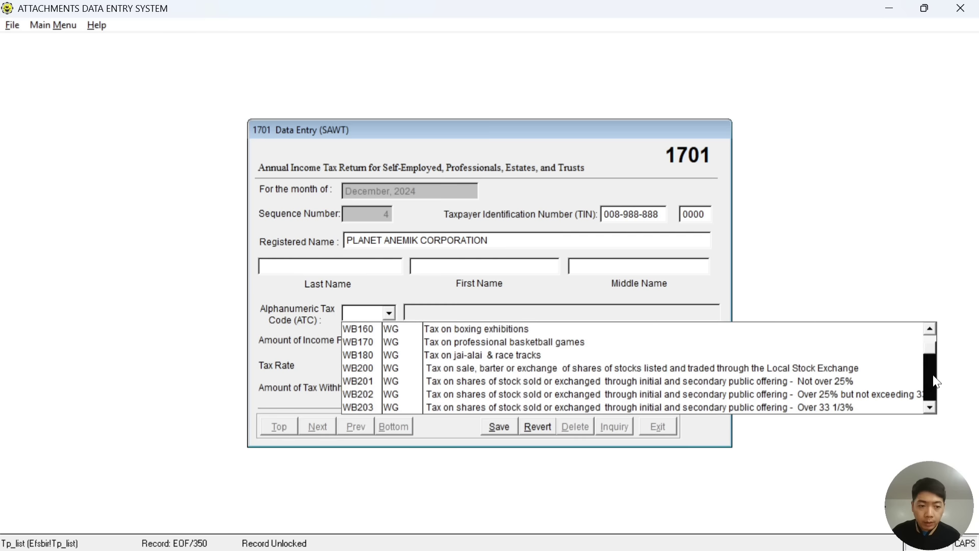
{"action": "left_click", "coordinate": [935, 384]}
{"action": "left_click", "coordinate": [934, 388]}
{"action": "left_click", "coordinate": [934, 389]}
{"action": "left_click", "coordinate": [935, 390]}
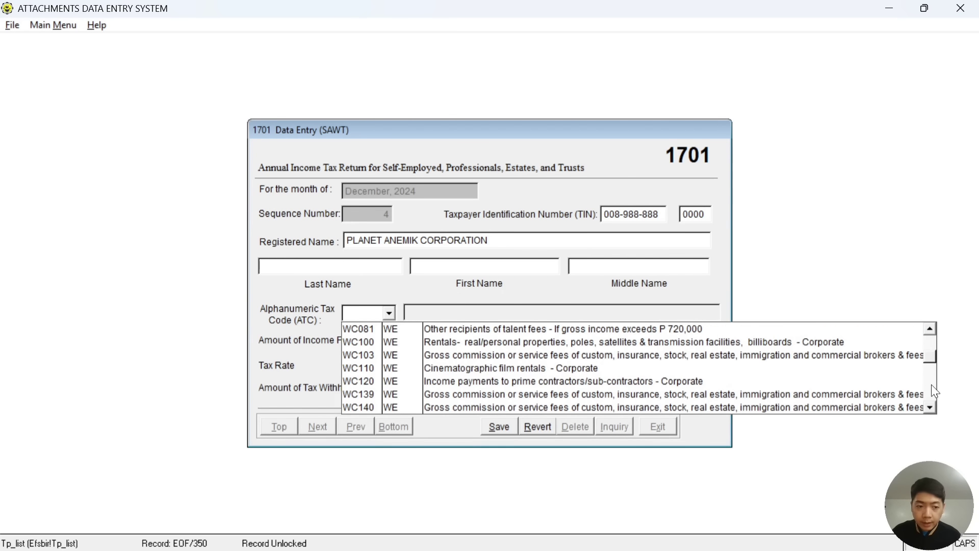
{"action": "left_click", "coordinate": [935, 392]}
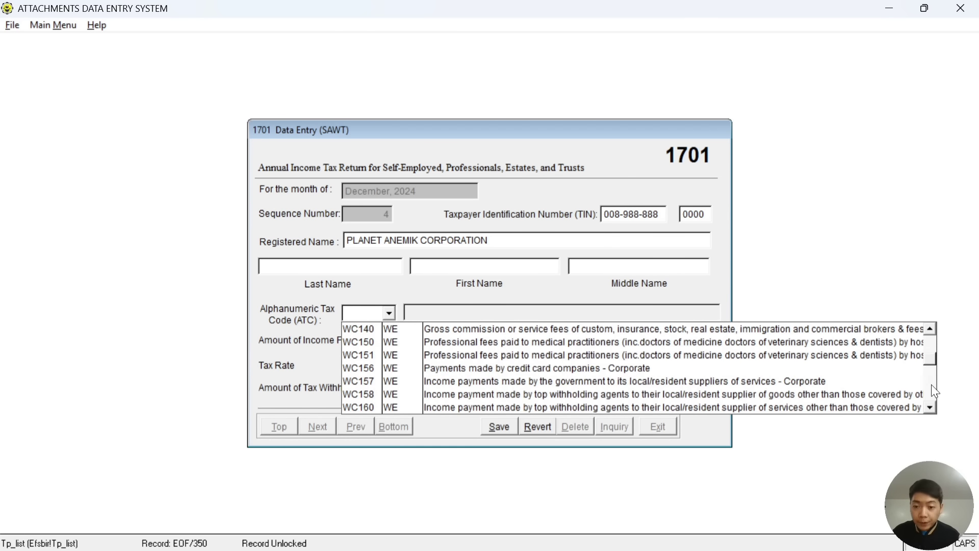
{"action": "left_click", "coordinate": [929, 326]}
{"action": "left_click", "coordinate": [929, 327]}
{"action": "left_click", "coordinate": [929, 327]}
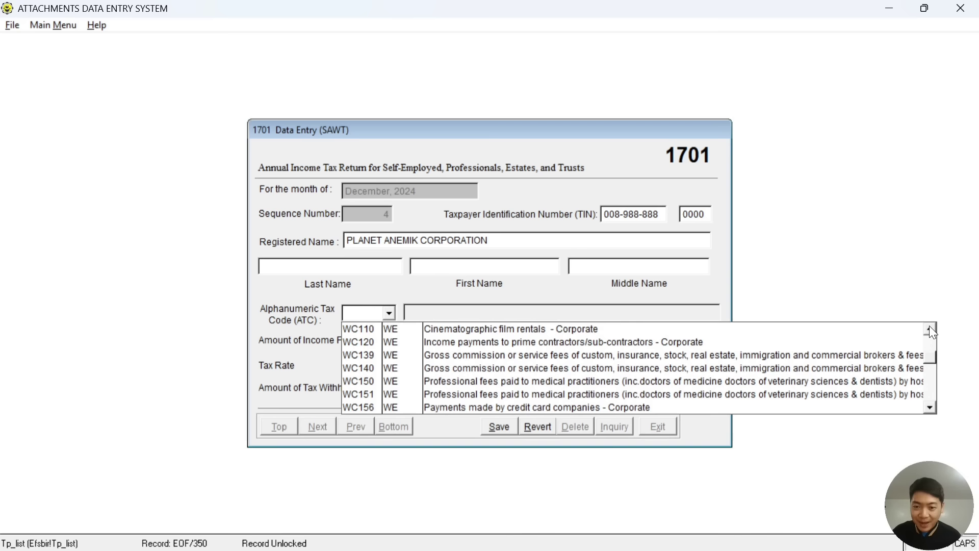
{"action": "left_click", "coordinate": [929, 327]}
{"action": "left_click", "coordinate": [929, 327]}
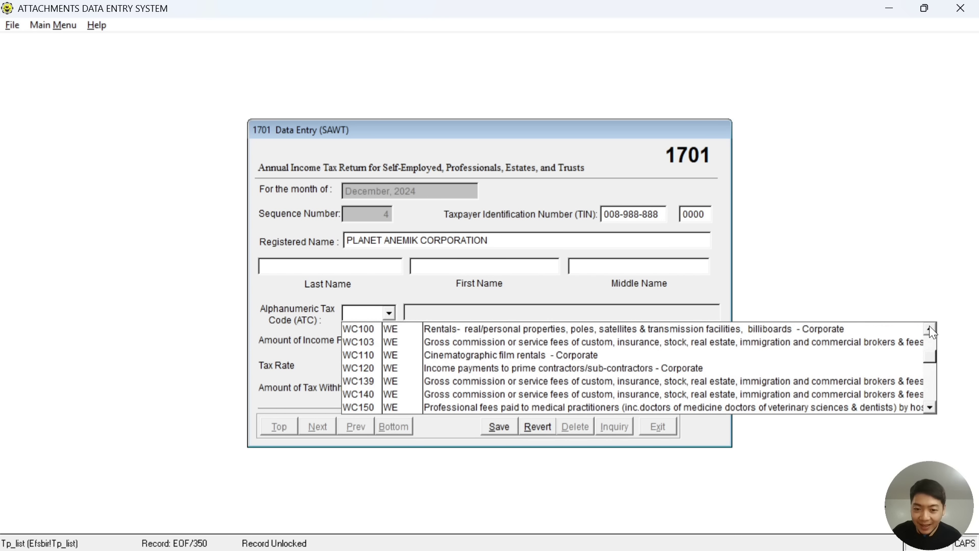
{"action": "left_click", "coordinate": [929, 327]}
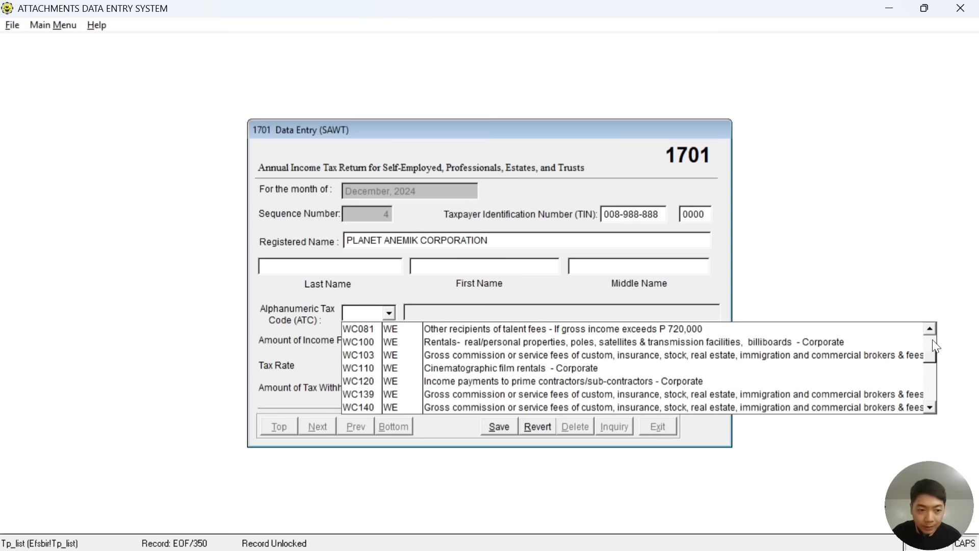
{"action": "left_click_drag", "start_coordinate": [932, 358], "coordinate": [932, 387]}
Recheck the certificate's tax code and reopen the list near the matching entry.
{"action": "key", "text": "alt+Tab"}
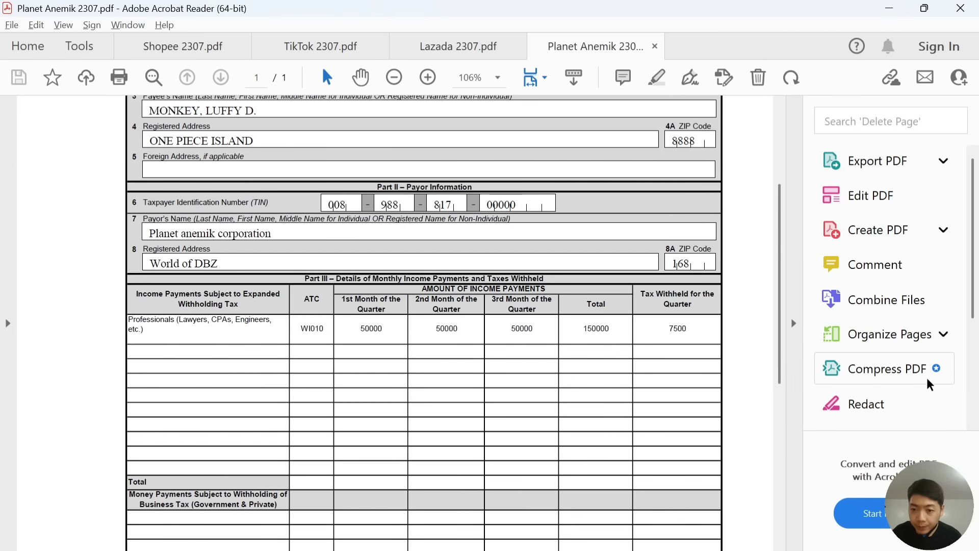
{"action": "key", "text": "alt+Tab"}
{"action": "left_click", "coordinate": [387, 313]}
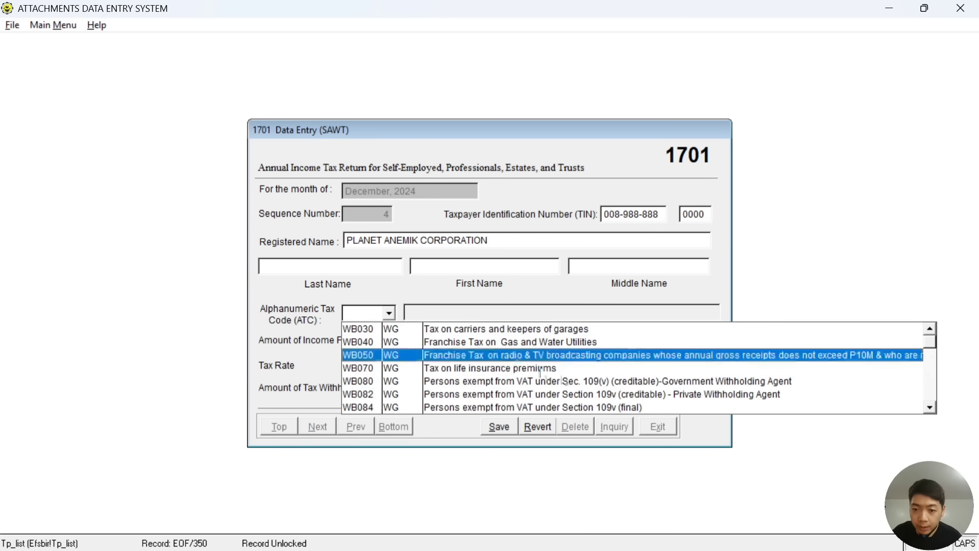
{"action": "left_click", "coordinate": [930, 408]}
{"action": "left_click", "coordinate": [930, 408]}
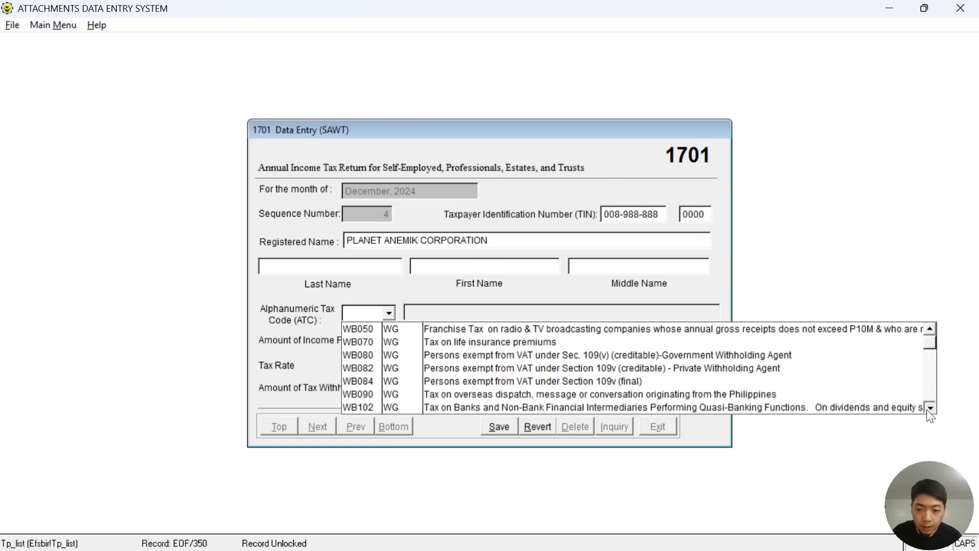
{"action": "left_click", "coordinate": [929, 390]}
{"action": "left_click", "coordinate": [931, 374]}
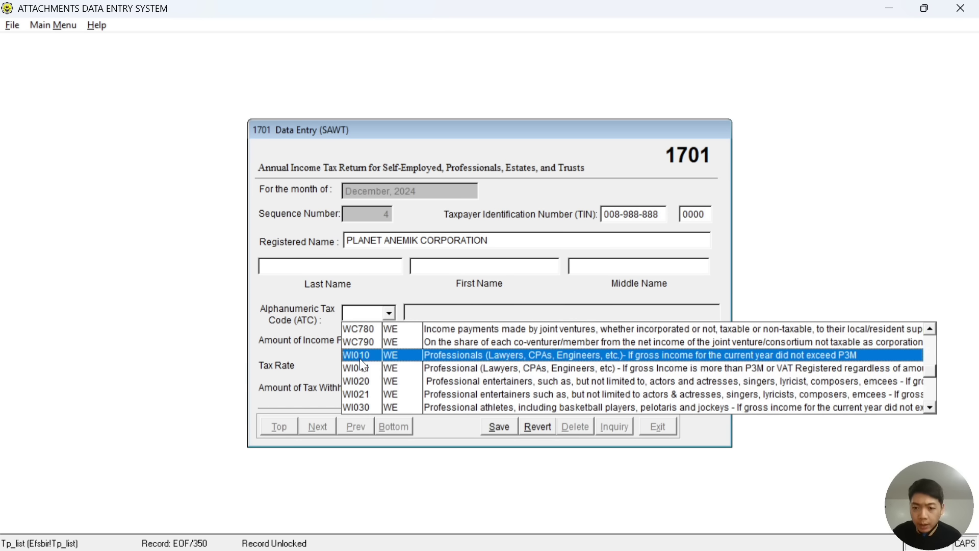
Assign tax code WI010 at 5% and enter 150,000.00 income, giving 7,500.00 withheld.
{"action": "left_click", "coordinate": [509, 354]}
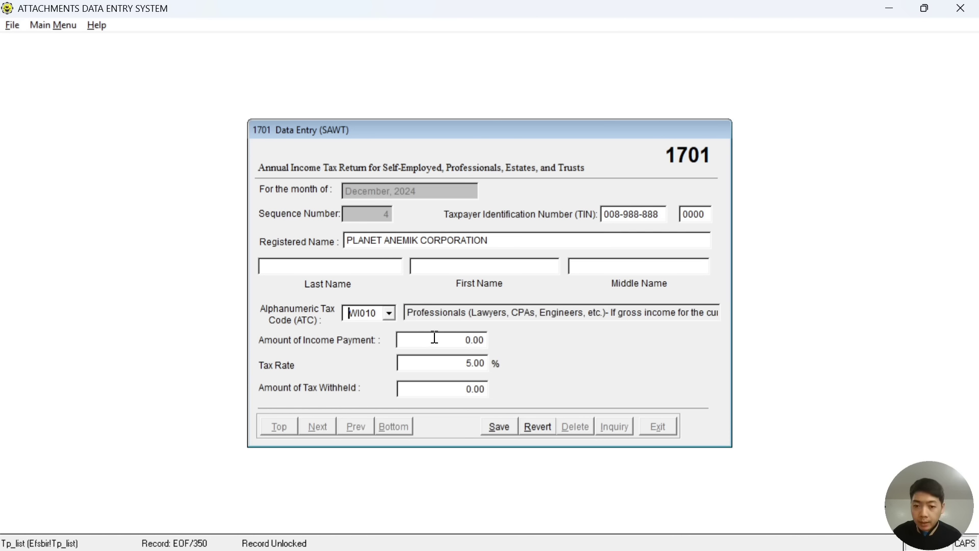
{"action": "key", "text": "alt+Tab"}
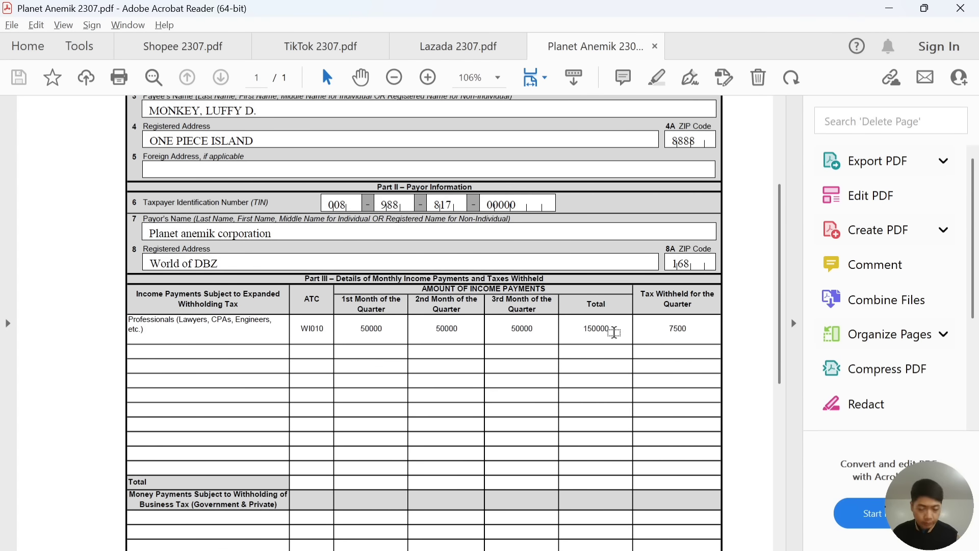
{"action": "key", "text": "alt+Tab"}
{"action": "type", "text": "150,00"}
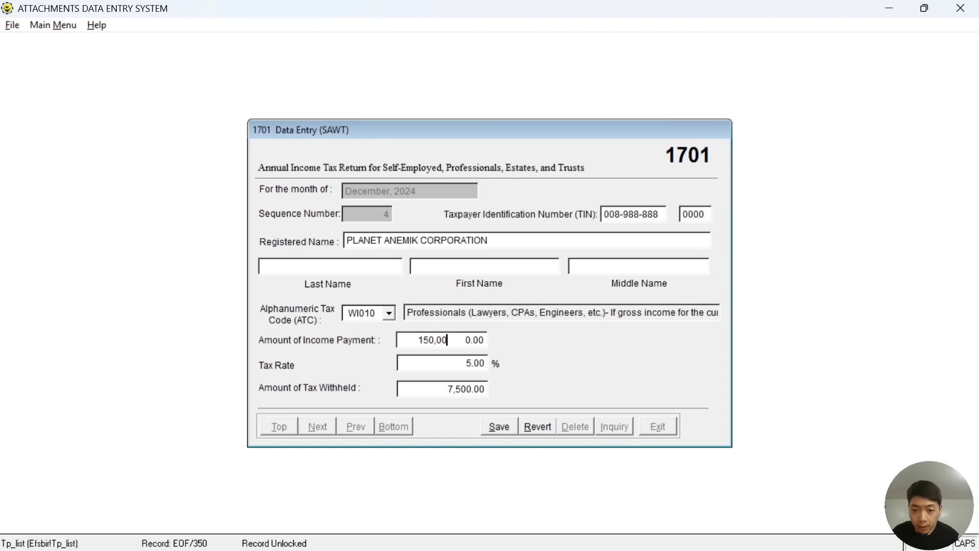
{"action": "type", "text": "0."}
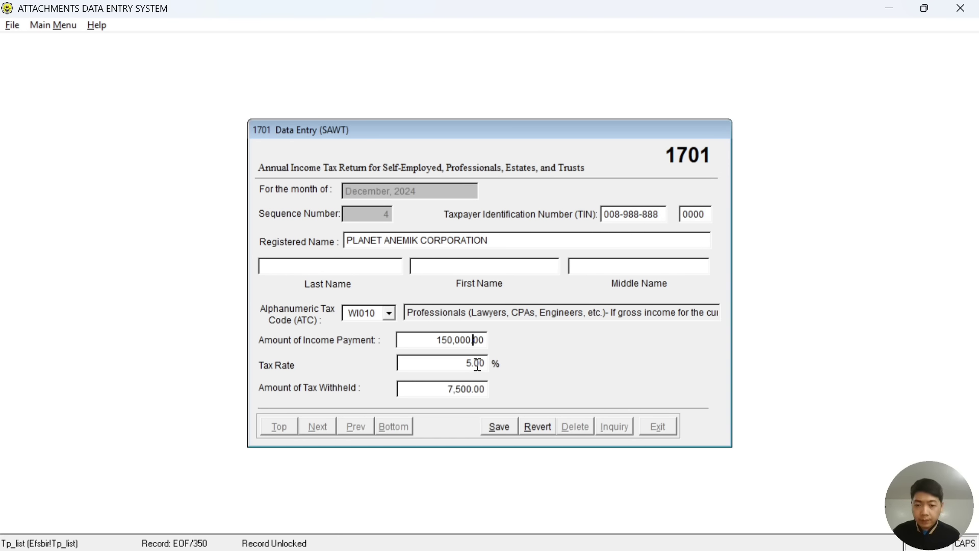
{"action": "key", "text": "alt+Tab"}
{"action": "key", "text": "alt+Tab"}
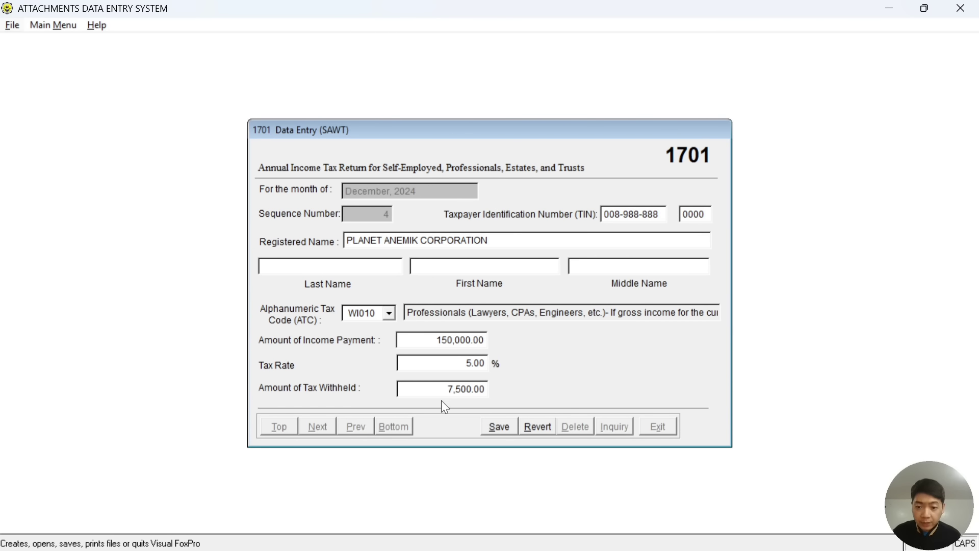
{"action": "key", "text": "alt+Tab"}
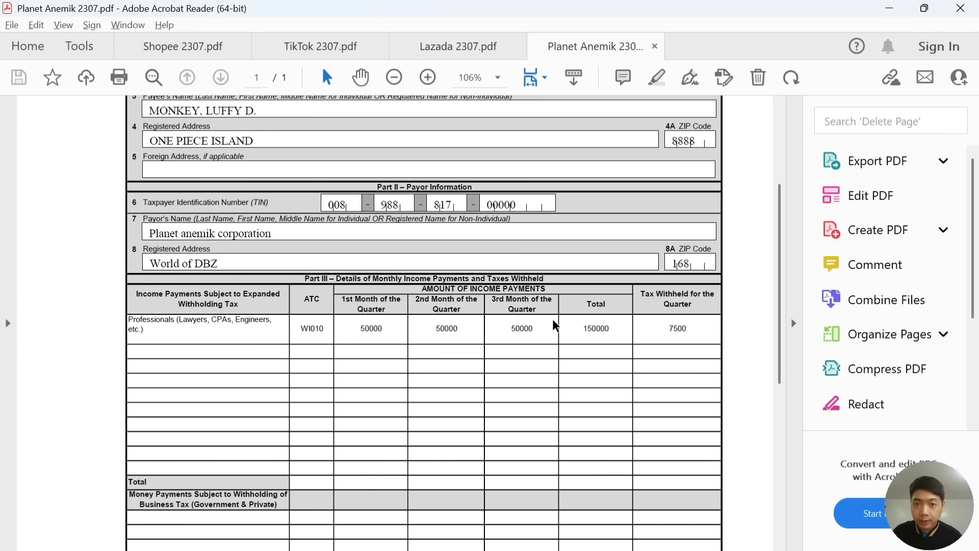
{"action": "key", "text": "alt+Tab"}
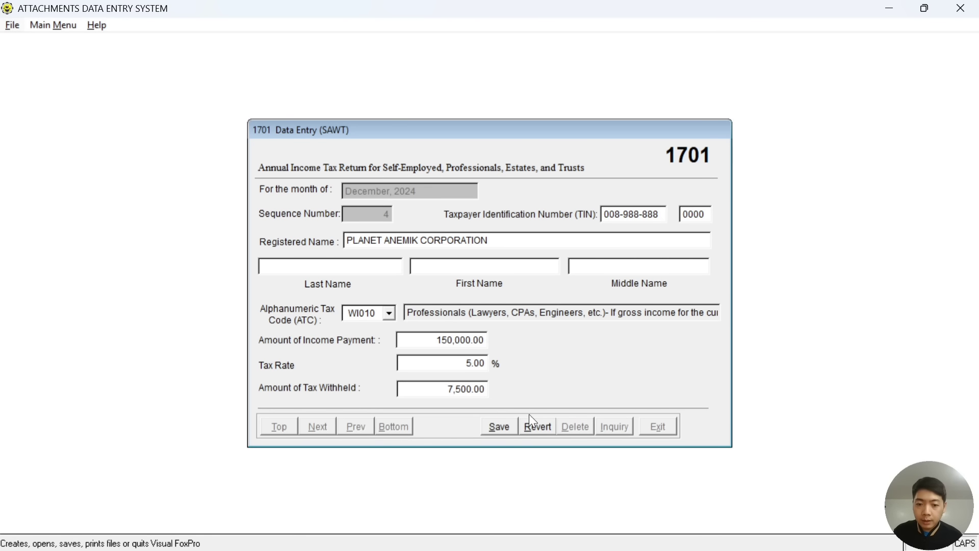
Save the Planet Anemik record and review the four entries totalling 809,618.00 income and 28,373.09 withheld before exiting.
{"action": "left_click", "coordinate": [498, 434]}
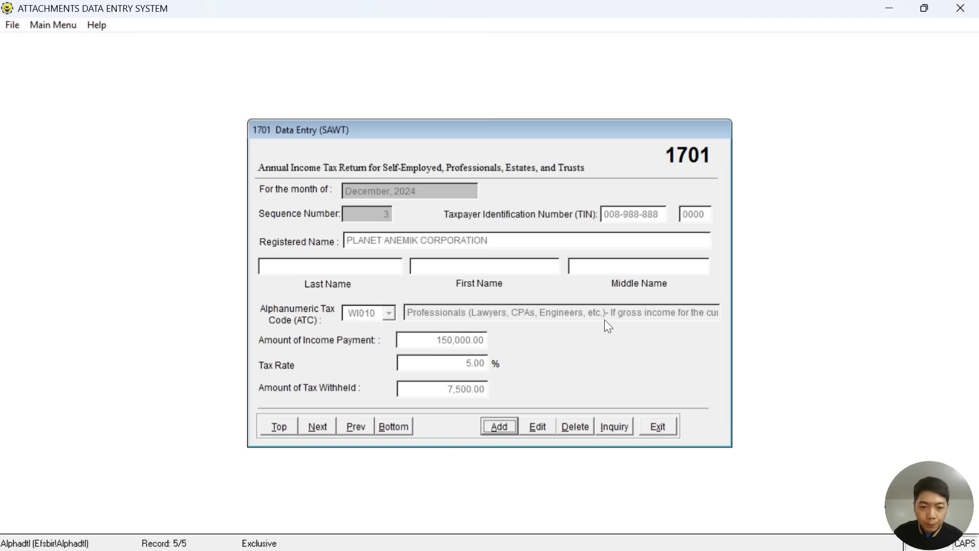
{"action": "left_click", "coordinate": [615, 433]}
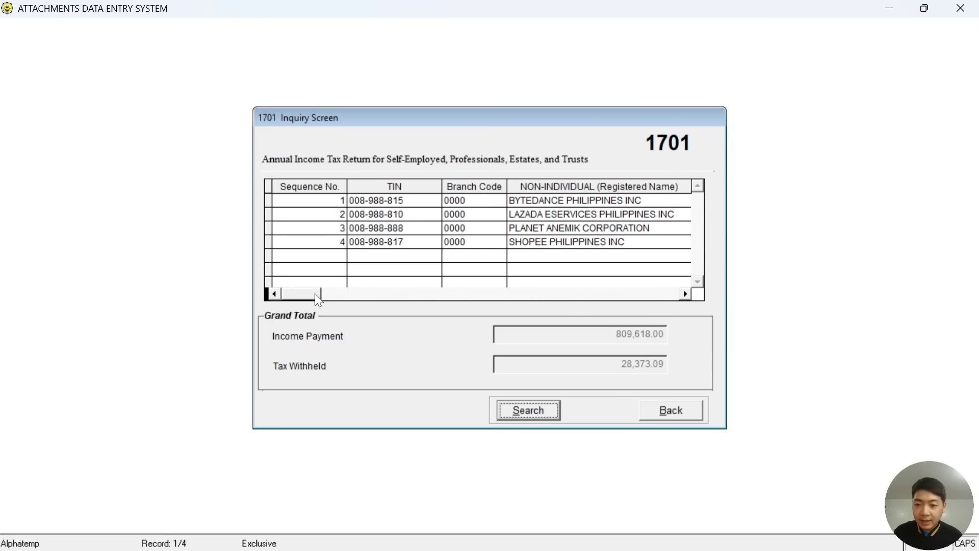
{"action": "left_click_drag", "start_coordinate": [315, 295], "coordinate": [347, 294]}
{"action": "left_click_drag", "start_coordinate": [483, 302], "coordinate": [559, 307]}
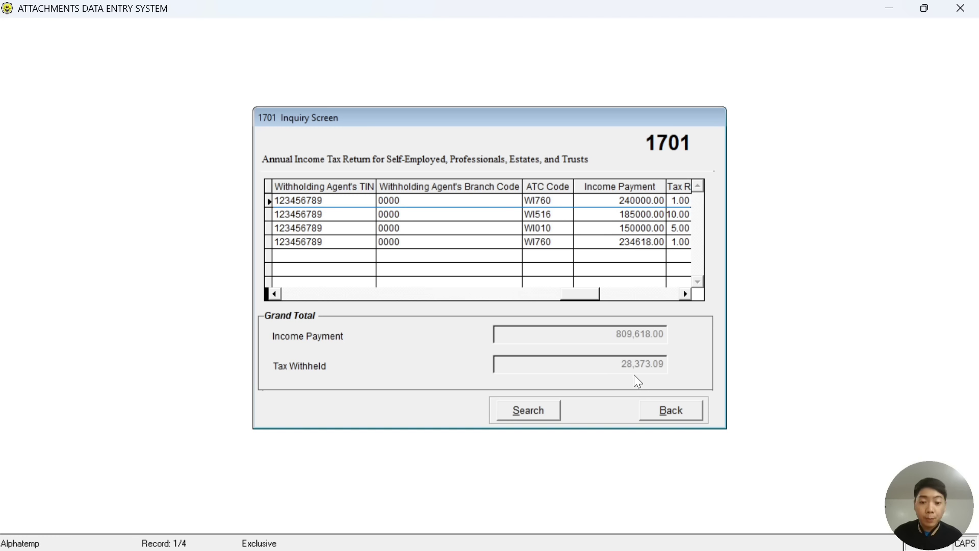
{"action": "left_click", "coordinate": [664, 412]}
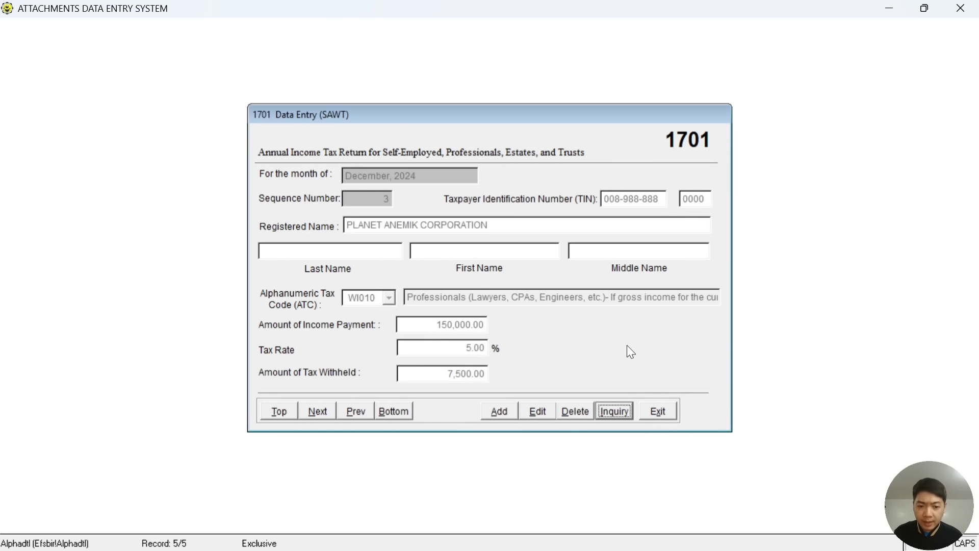
{"action": "left_click", "coordinate": [658, 413]}
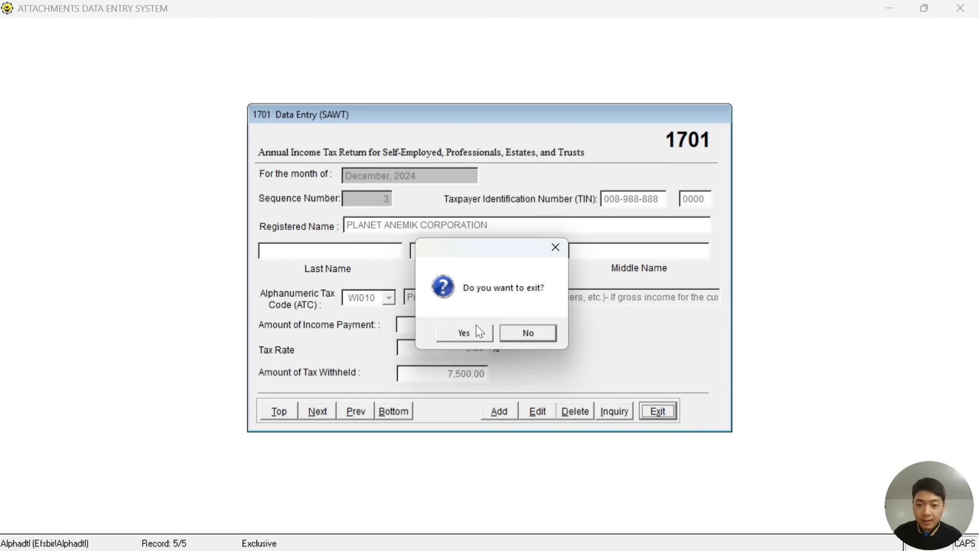
Confirm leaving data entry and open the 1701 Print/Inquire listing for December 2024.
{"action": "left_click", "coordinate": [466, 334]}
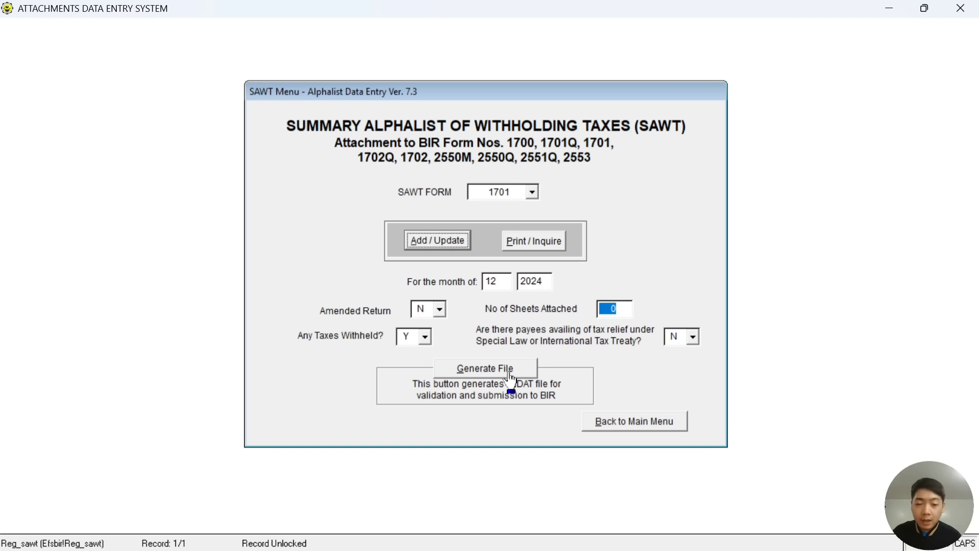
{"action": "left_click", "coordinate": [538, 245]}
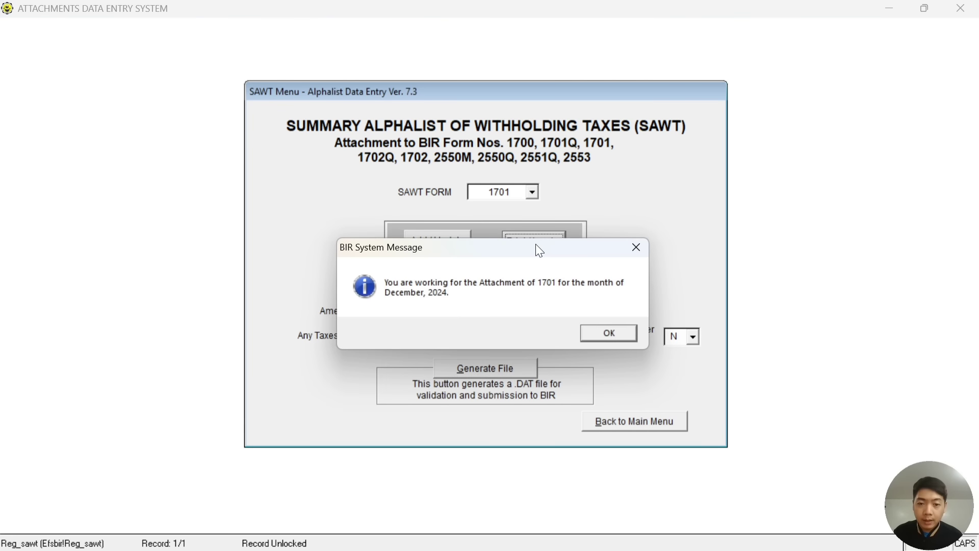
{"action": "left_click", "coordinate": [613, 333]}
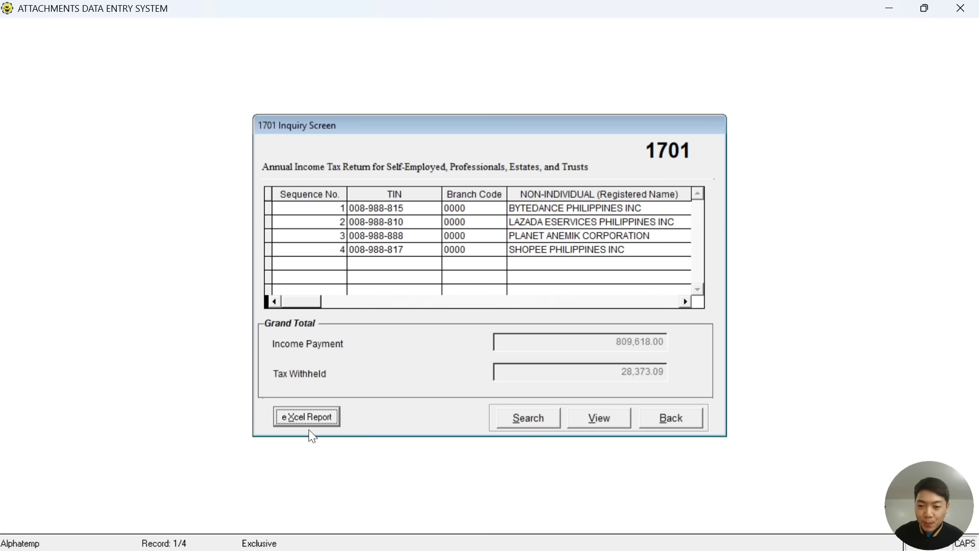
Preview the 1701 SAWT report and scroll through its pages.
{"action": "left_click", "coordinate": [599, 419]}
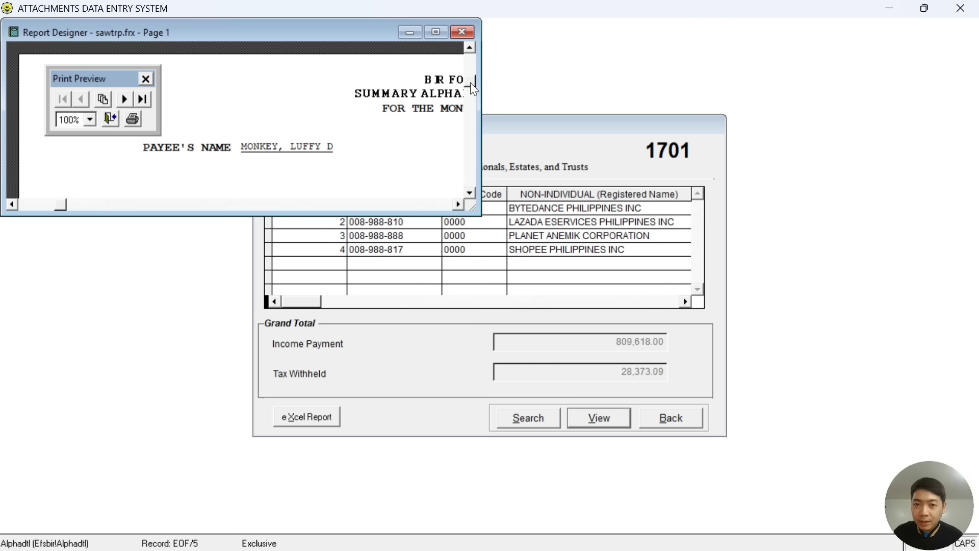
{"action": "left_click_drag", "start_coordinate": [470, 82], "coordinate": [469, 132]}
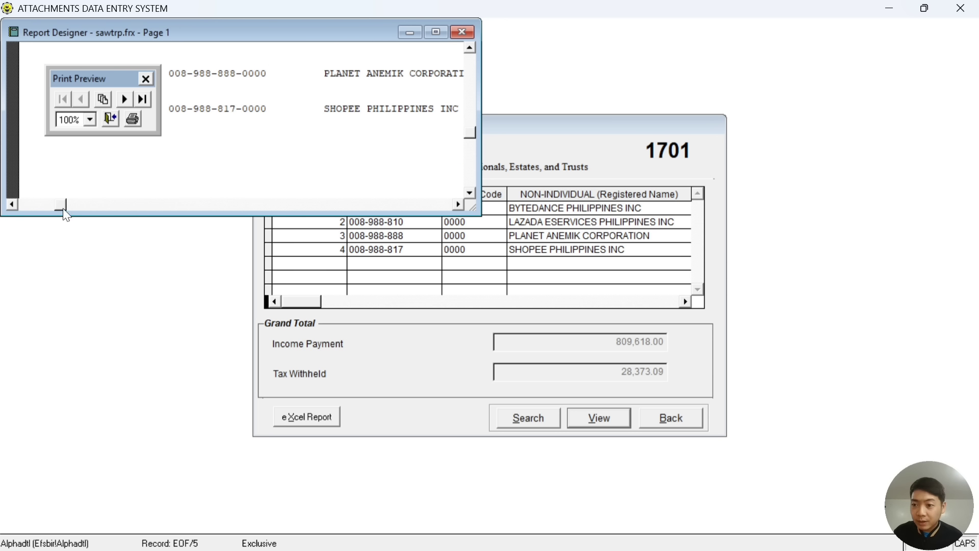
{"action": "left_click_drag", "start_coordinate": [164, 214], "coordinate": [163, 215]}
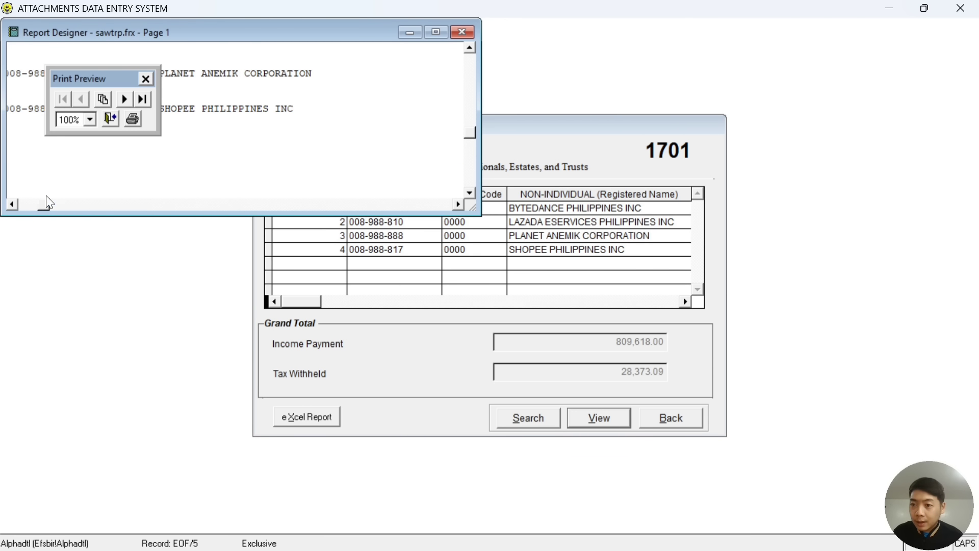
{"action": "left_click_drag", "start_coordinate": [46, 203], "coordinate": [45, 203]}
{"action": "scroll", "coordinate": [373, 158], "scroll_direction": "up", "scroll_amount": 5}
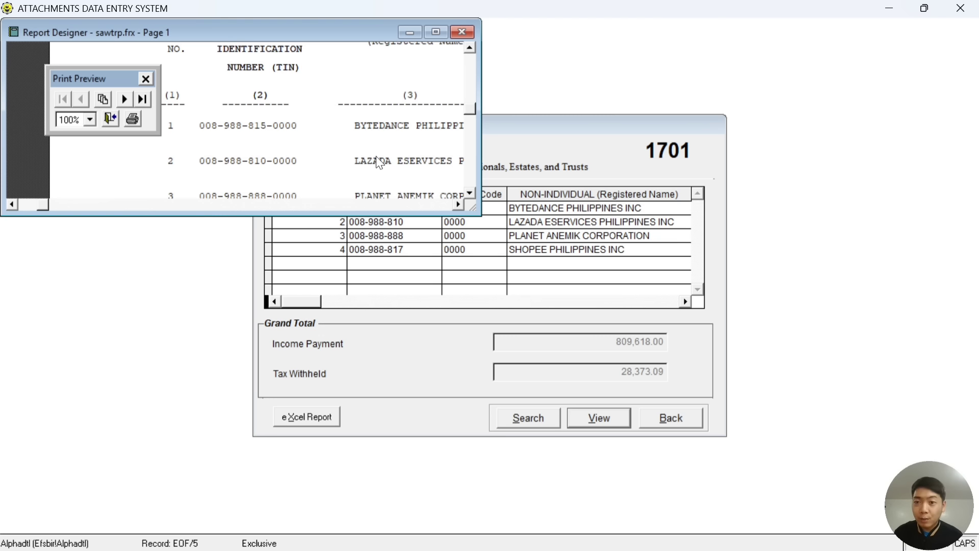
Print the report to a PDF named 'SAWT 2307 4TH QUARTER' in Downloads.
{"action": "left_click", "coordinate": [133, 120]}
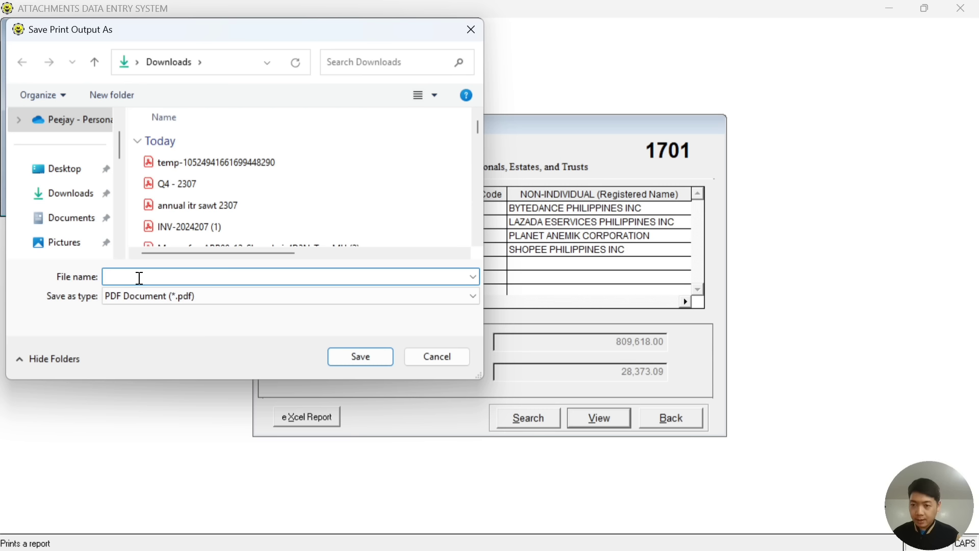
{"action": "type", "text": "SAWT"}
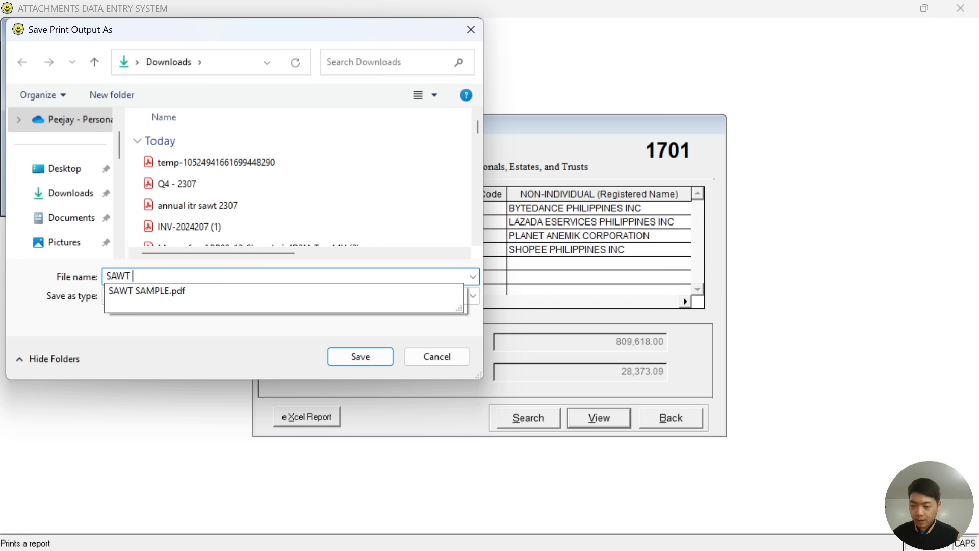
{"action": "type", "text": " 2307 "}
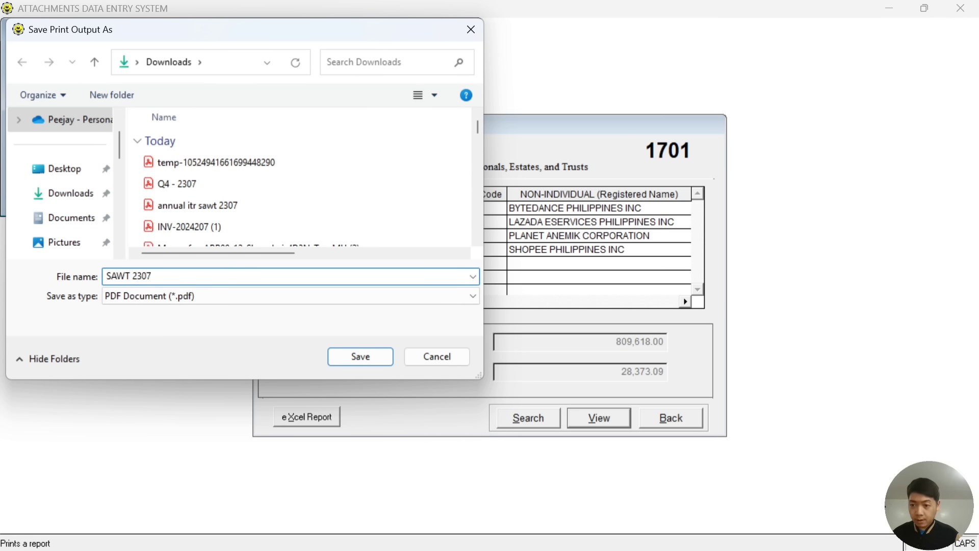
{"action": "type", "text": "4TH QUARTER"}
{"action": "left_click", "coordinate": [346, 357]}
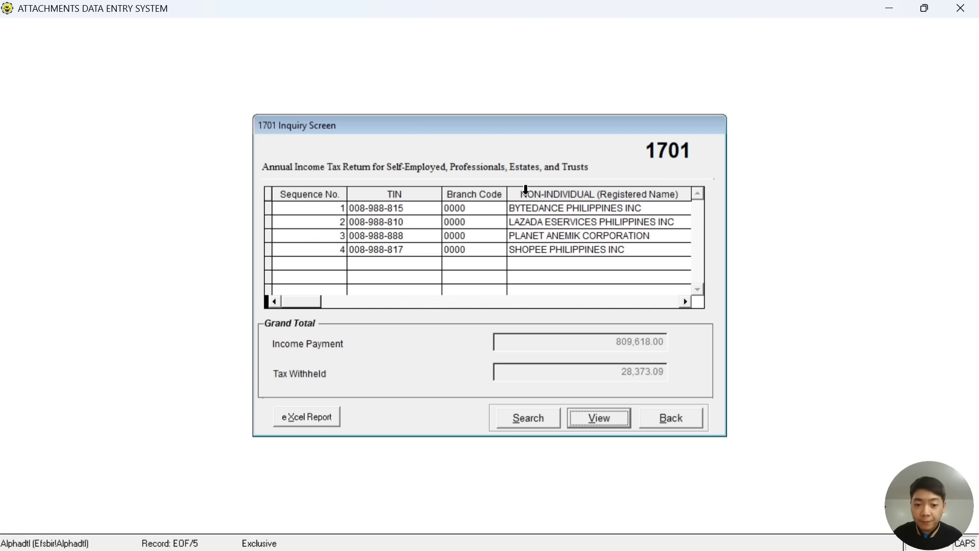
Start generating the 1701 DAT file and create a new folder in BIRALPHA73.
{"action": "left_click", "coordinate": [671, 421]}
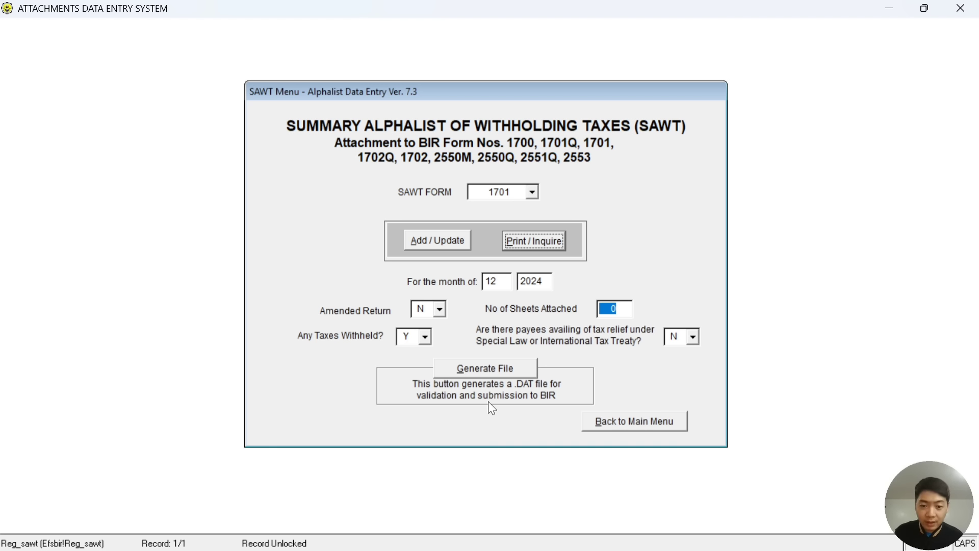
{"action": "left_click", "coordinate": [500, 376]}
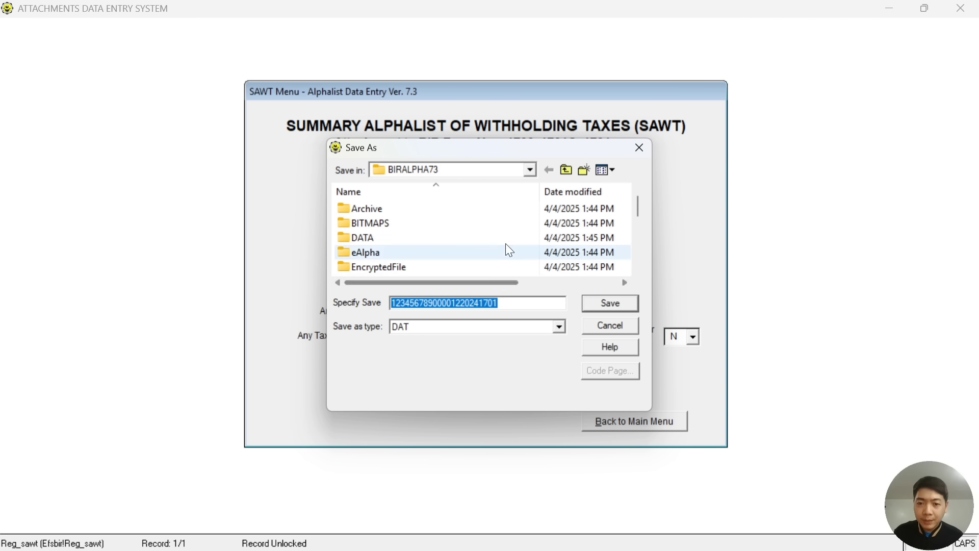
{"action": "right_click", "coordinate": [522, 237]}
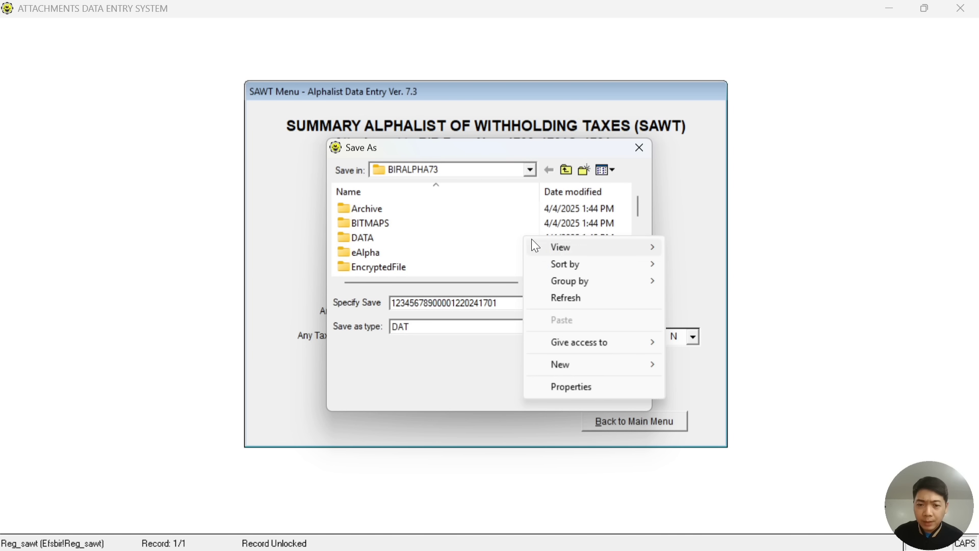
{"action": "left_click", "coordinate": [631, 367]}
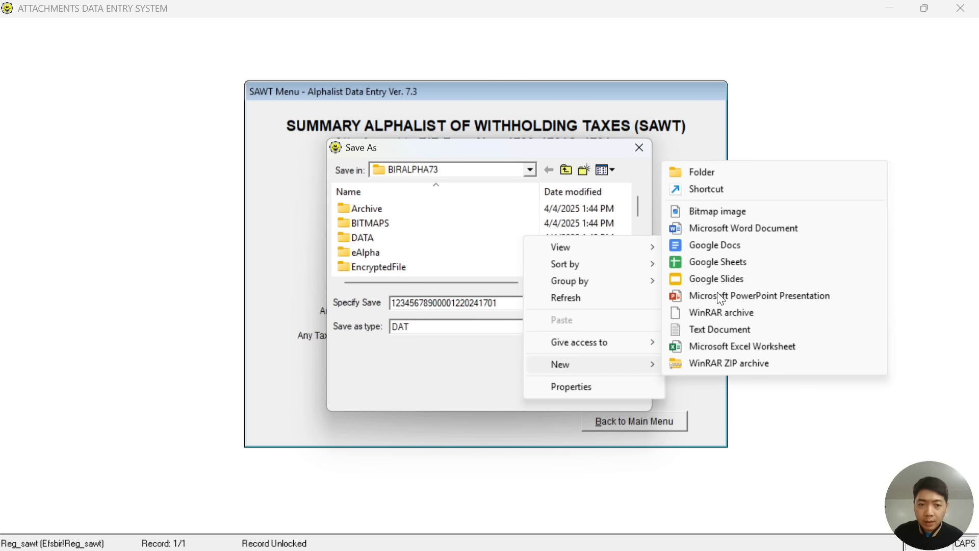
{"action": "left_click", "coordinate": [746, 172]}
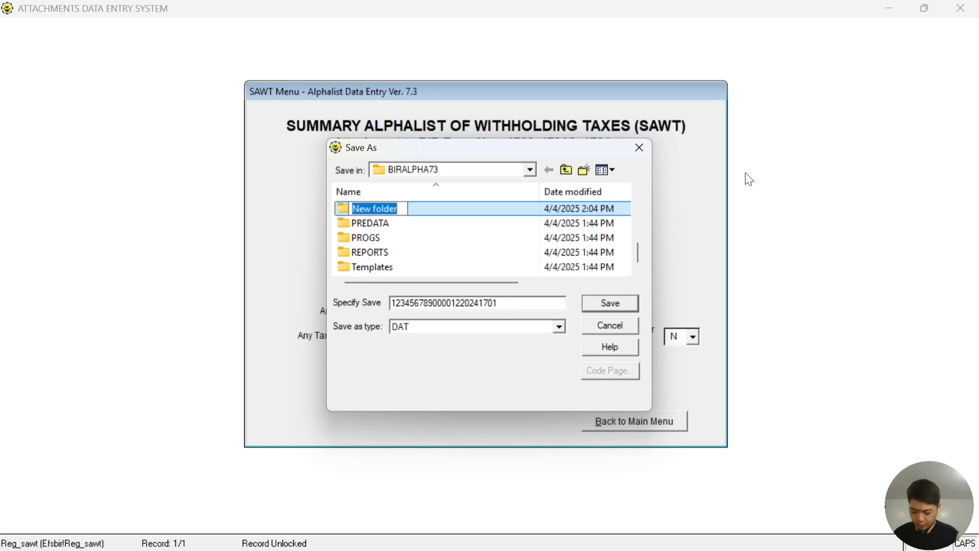
Name the folder 'SAWT 2307 DATA FILES' and save the DAT file inside it.
{"action": "type", "text": "SAWT "}
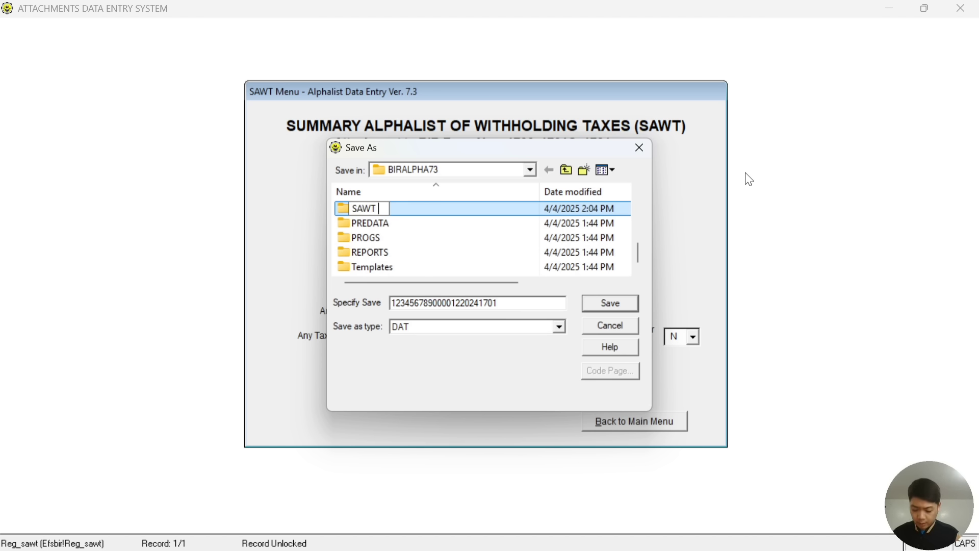
{"action": "type", "text": "2307 DATA FILES"}
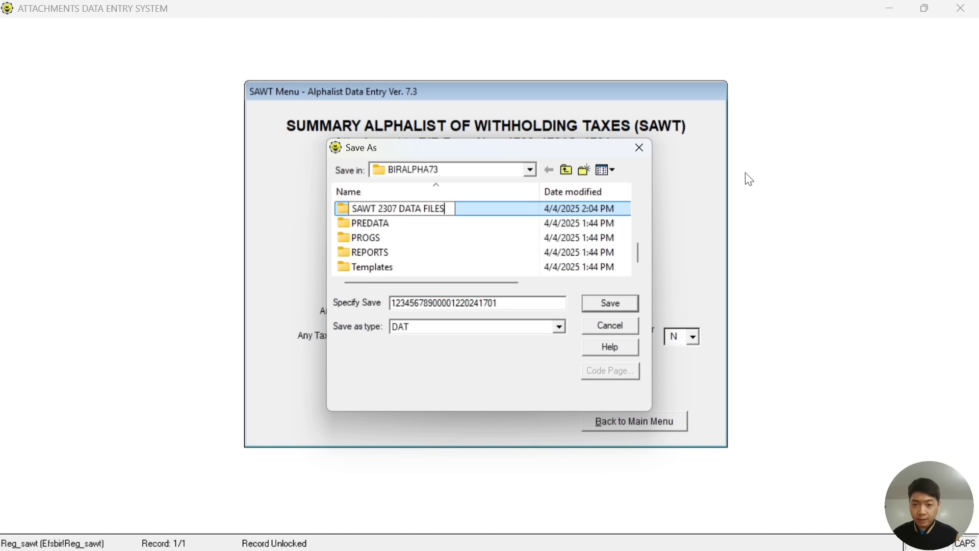
{"action": "key", "text": "Return"}
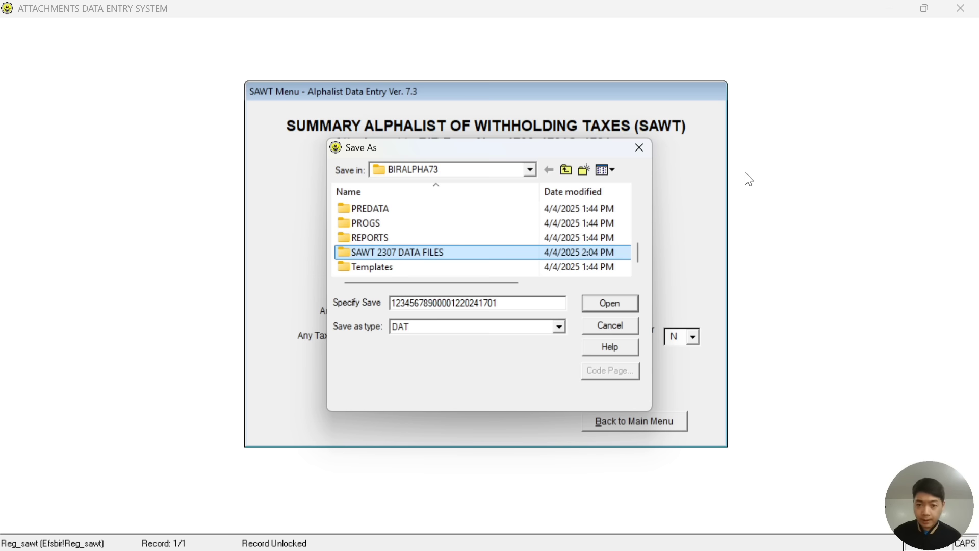
{"action": "double_click", "coordinate": [413, 251]}
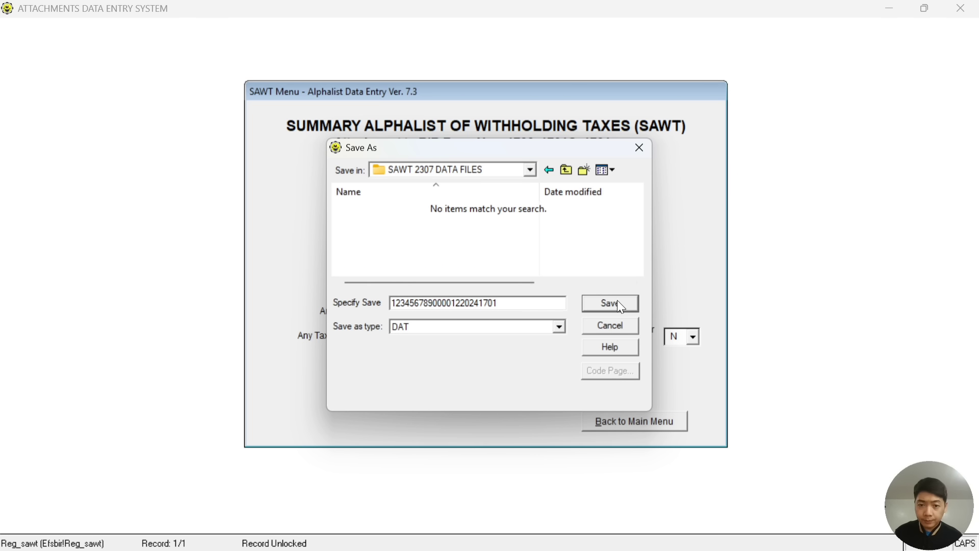
{"action": "left_click", "coordinate": [618, 302]}
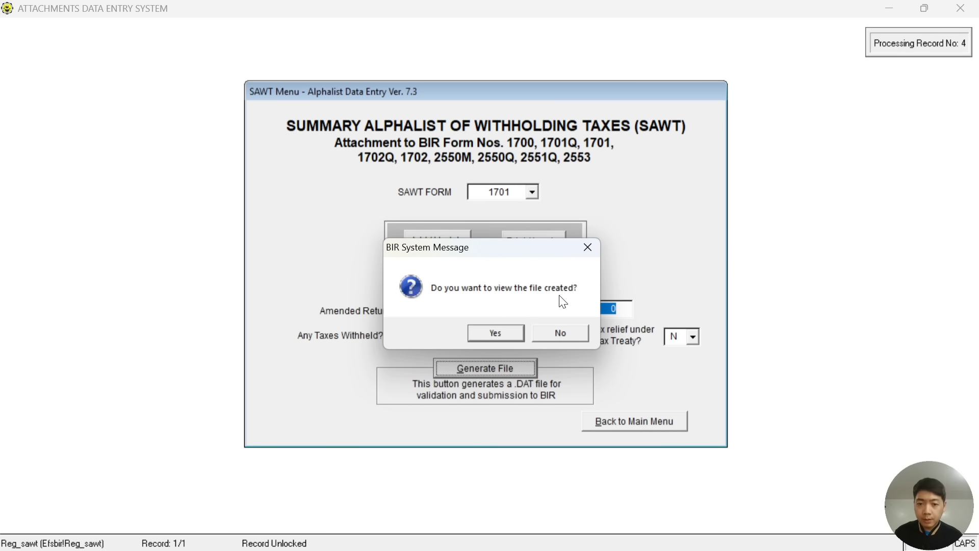
View the created DAT file, acknowledge the success message, and switch to the BIRALPHA73 folder window.
{"action": "left_click", "coordinate": [495, 333]}
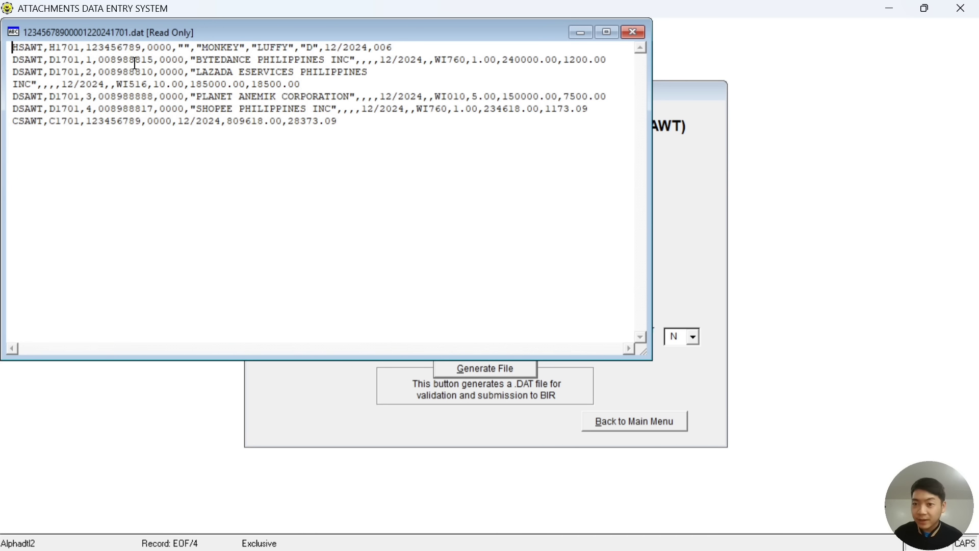
{"action": "left_click", "coordinate": [638, 36]}
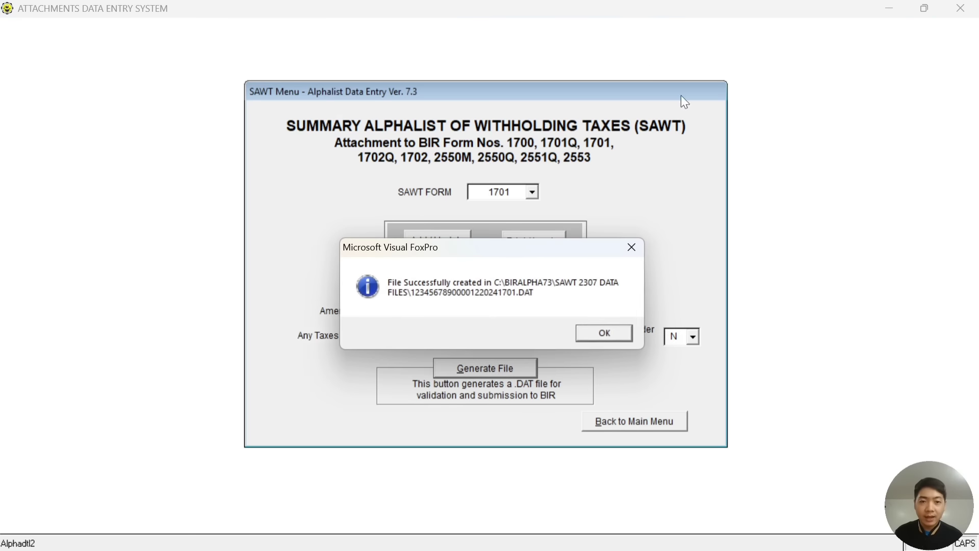
{"action": "left_click", "coordinate": [605, 334]}
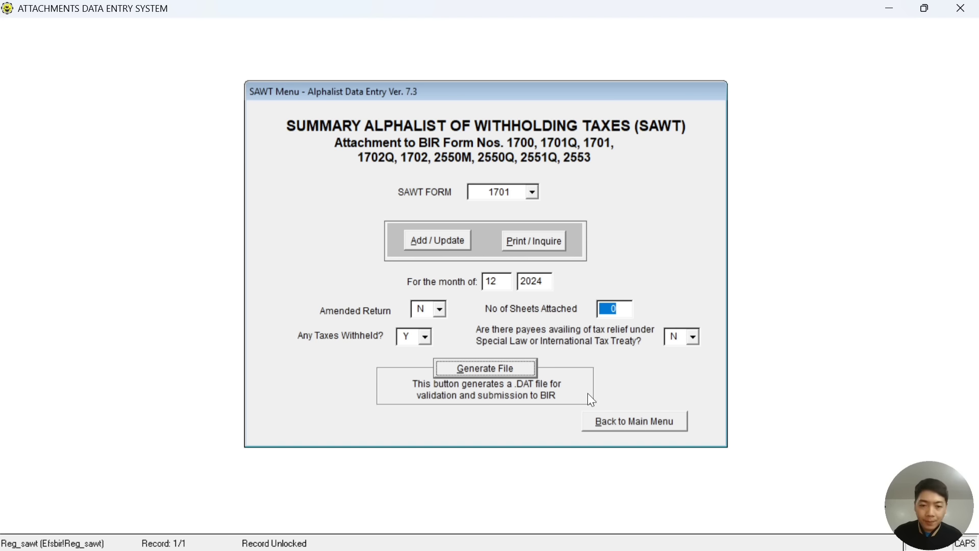
{"action": "mouse_move", "coordinate": [530, 550]}
{"action": "left_click", "coordinate": [480, 545]}
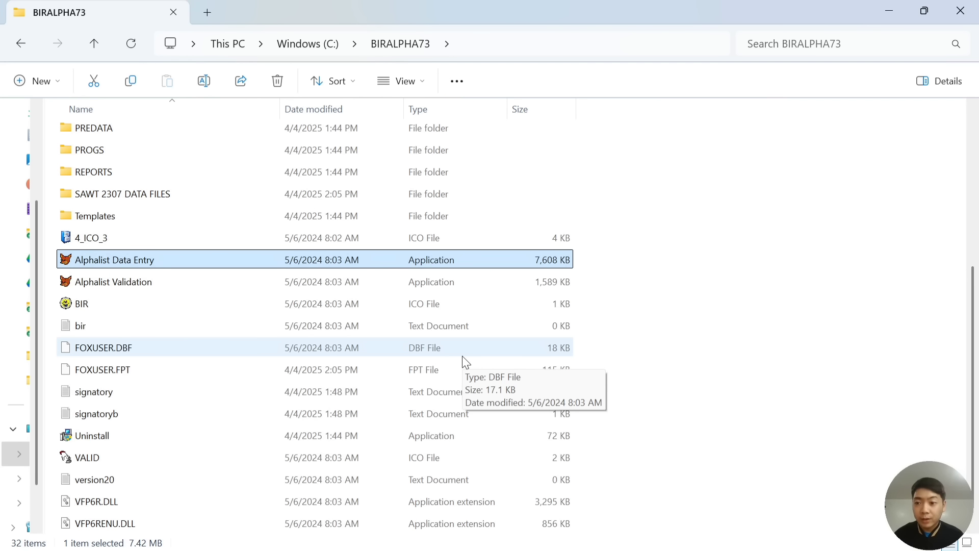
Launch Alphalist Validation and ignore the access-denied, missing-alias and missing-variable errors to reach the main menu.
{"action": "double_click", "coordinate": [168, 284]}
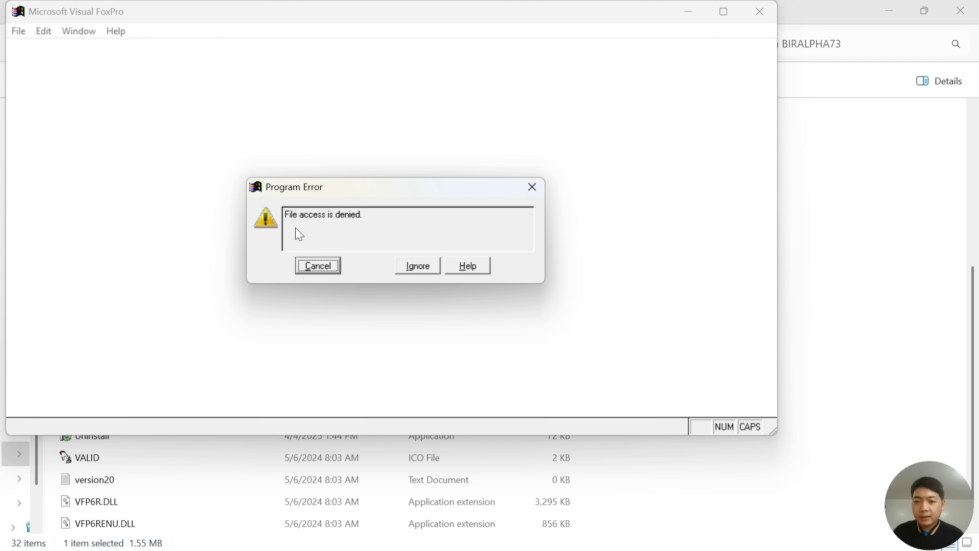
{"action": "left_click", "coordinate": [412, 266]}
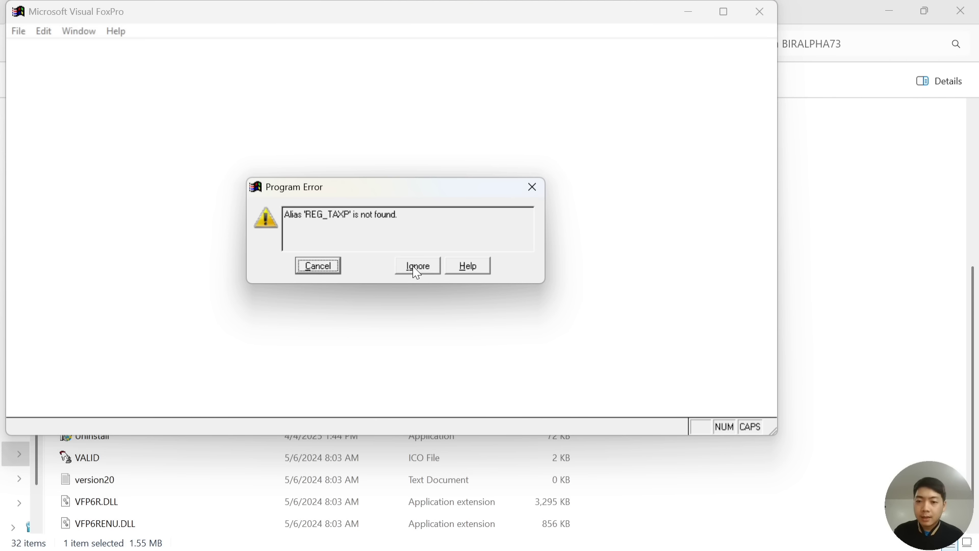
{"action": "left_click", "coordinate": [416, 266]}
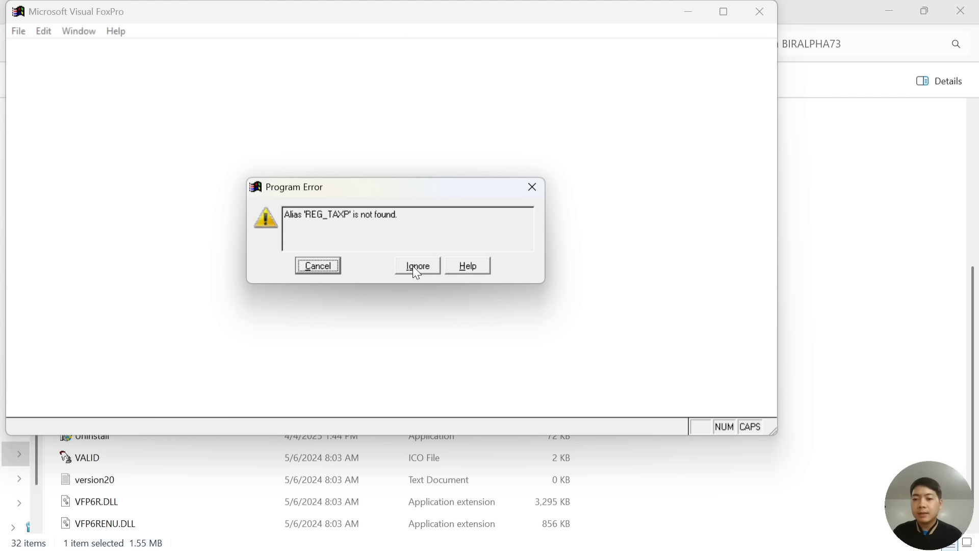
{"action": "left_click", "coordinate": [416, 266]}
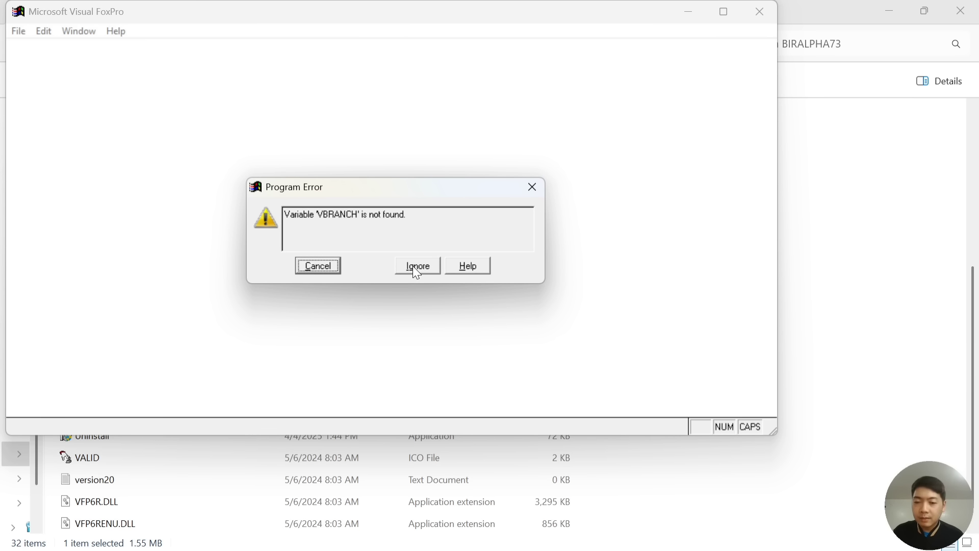
{"action": "left_click", "coordinate": [412, 265]}
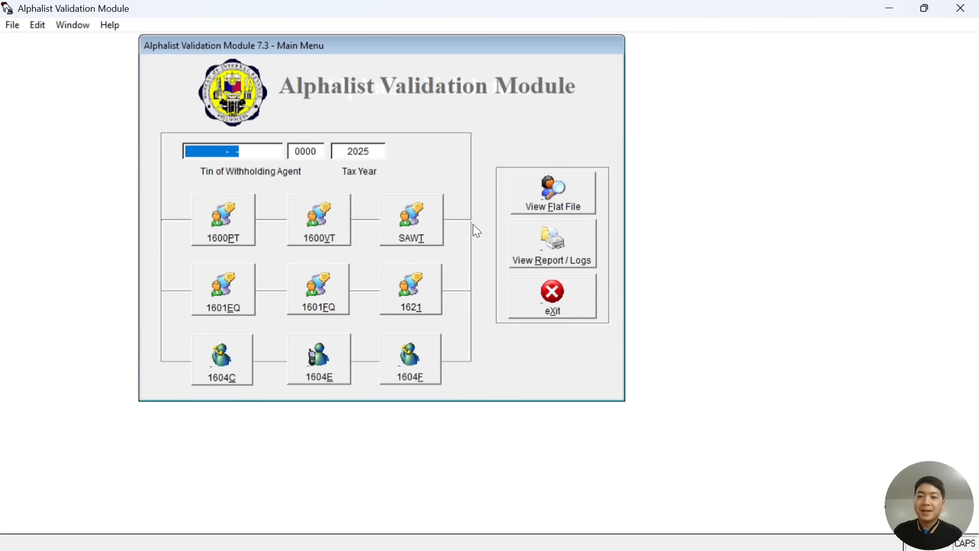
Enter the withholding agent's TIN and change the tax year from 2025 to 2024.
{"action": "left_click", "coordinate": [218, 152]}
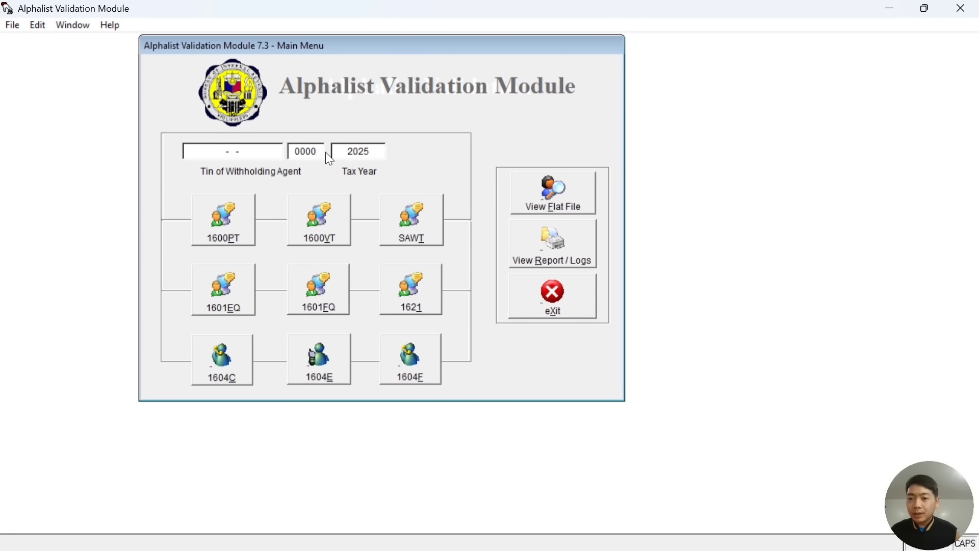
{"action": "type", "text": "123-456-789"}
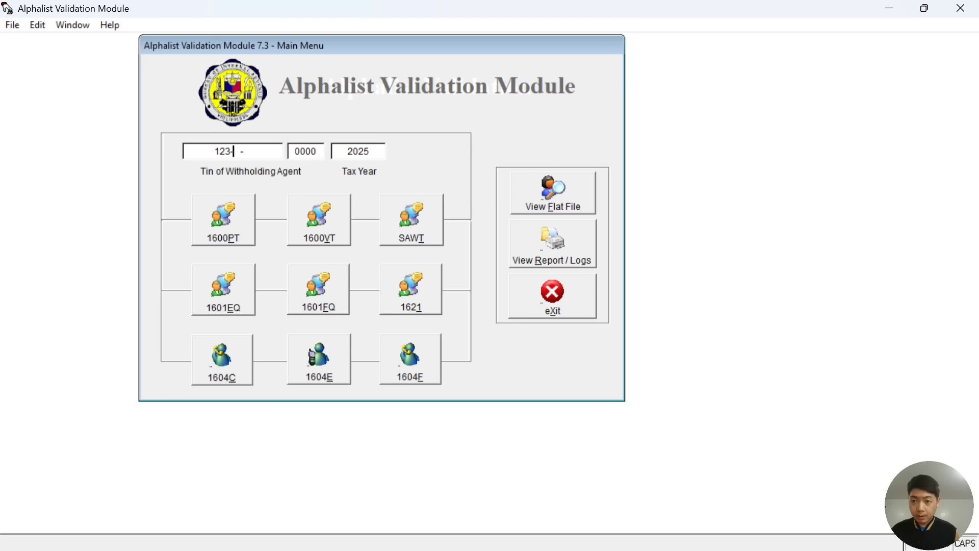
{"action": "key", "text": "Tab"}
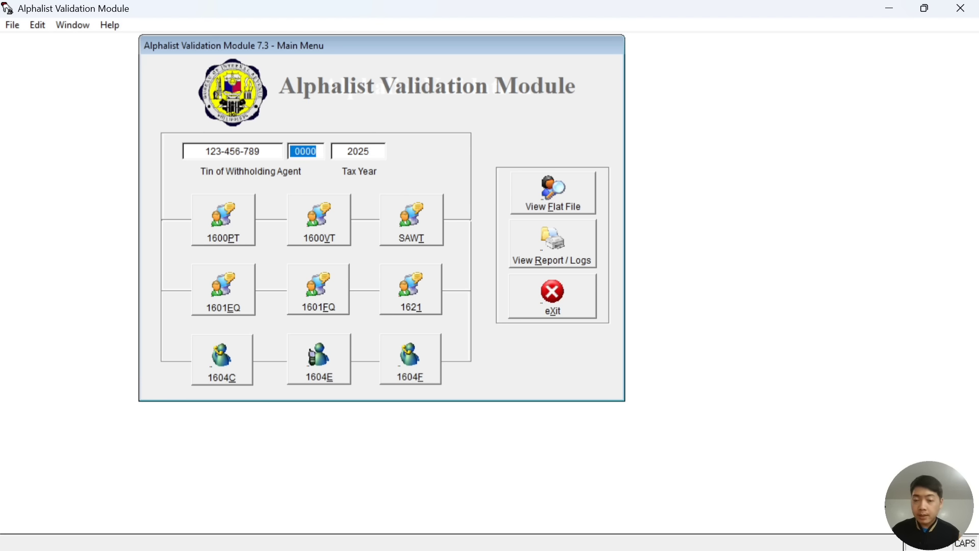
{"action": "left_click", "coordinate": [377, 151]}
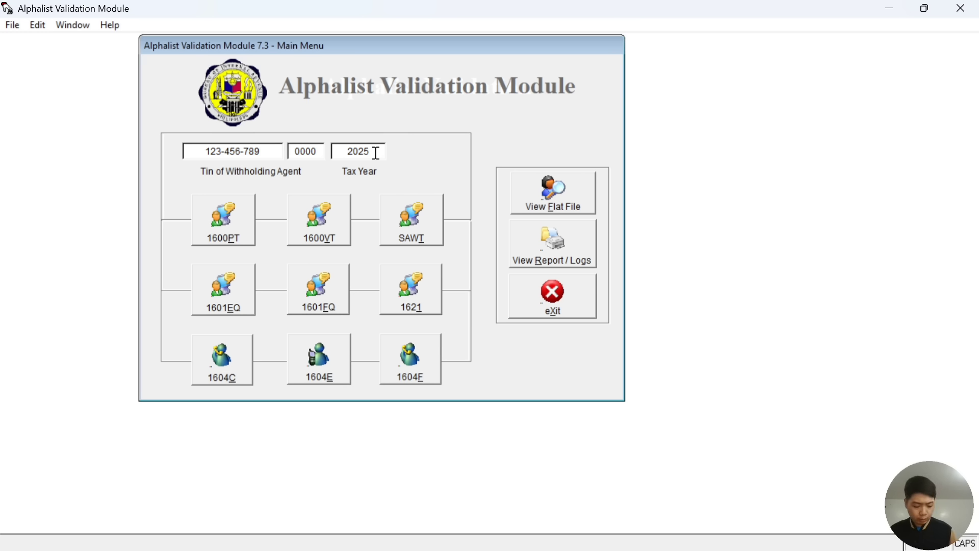
{"action": "key", "text": "BackSpace"}
{"action": "type", "text": "4"}
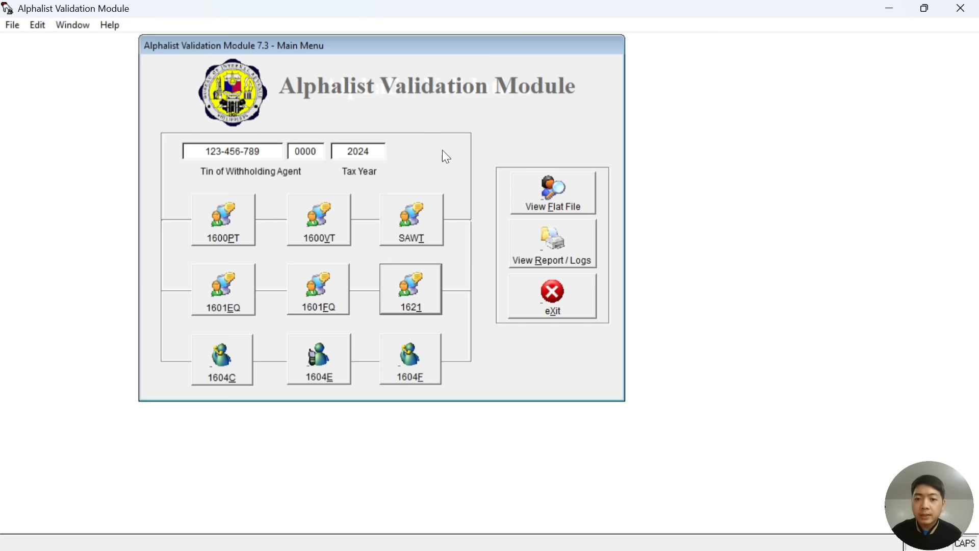
Open the SAWT validation screen with form type 1701 selected.
{"action": "left_click", "coordinate": [416, 222]}
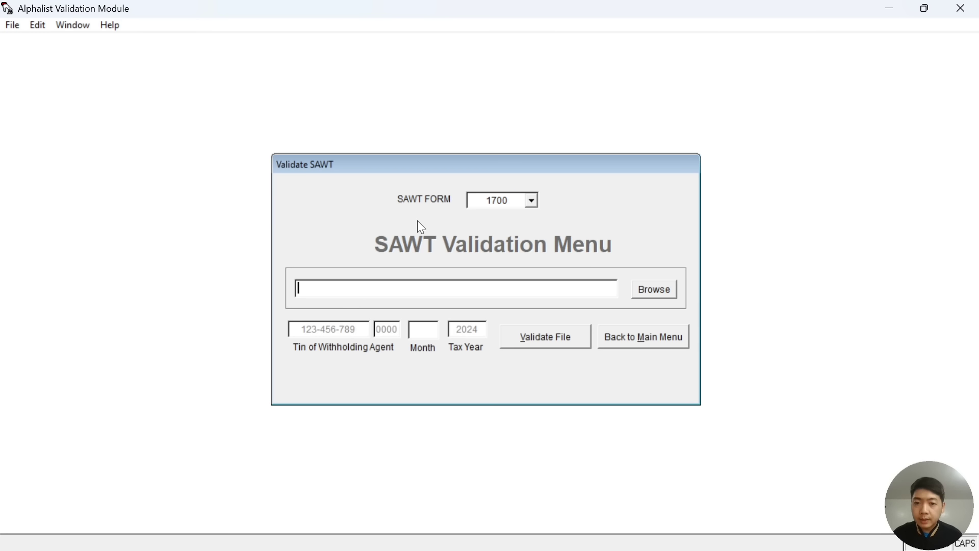
{"action": "left_click", "coordinate": [532, 201]}
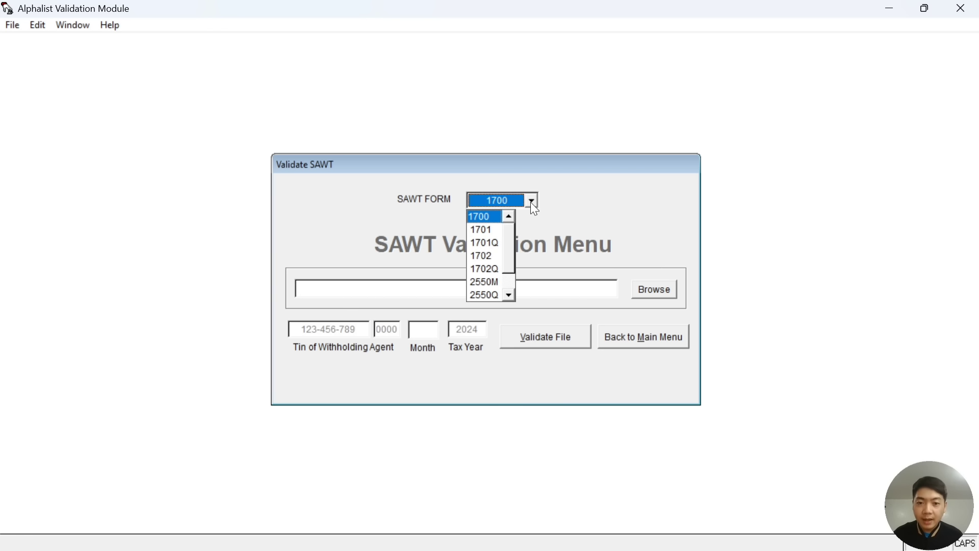
{"action": "left_click", "coordinate": [492, 231]}
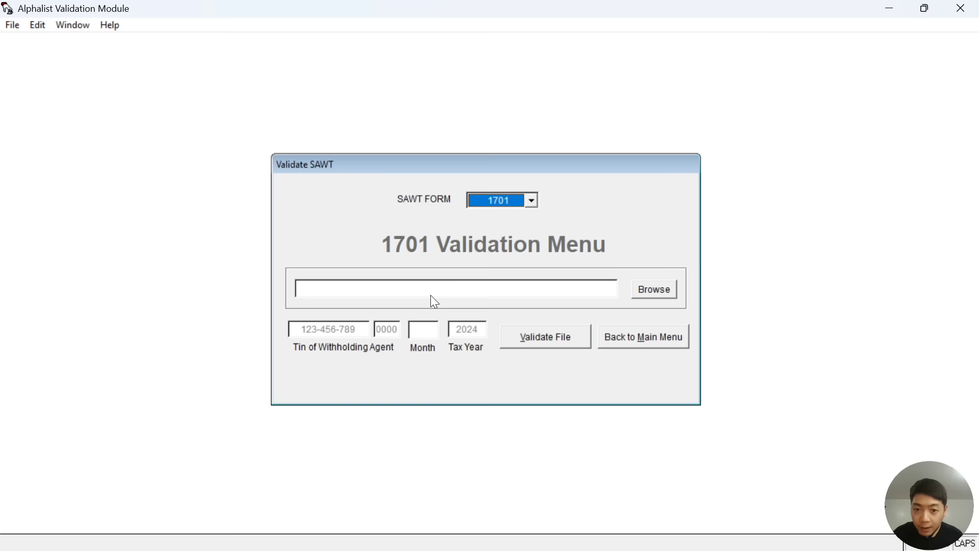
Load the December 2024 DAT file from SAWT 2307 DATA FILES, with month 12 and tax year 2024.
{"action": "left_click", "coordinate": [651, 297]}
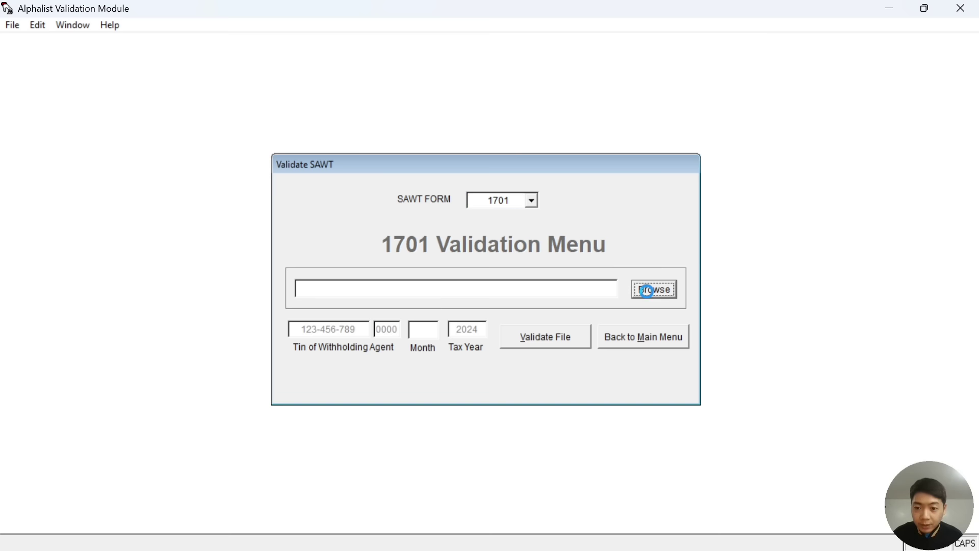
{"action": "scroll", "coordinate": [468, 225], "scroll_direction": "down", "scroll_amount": 5}
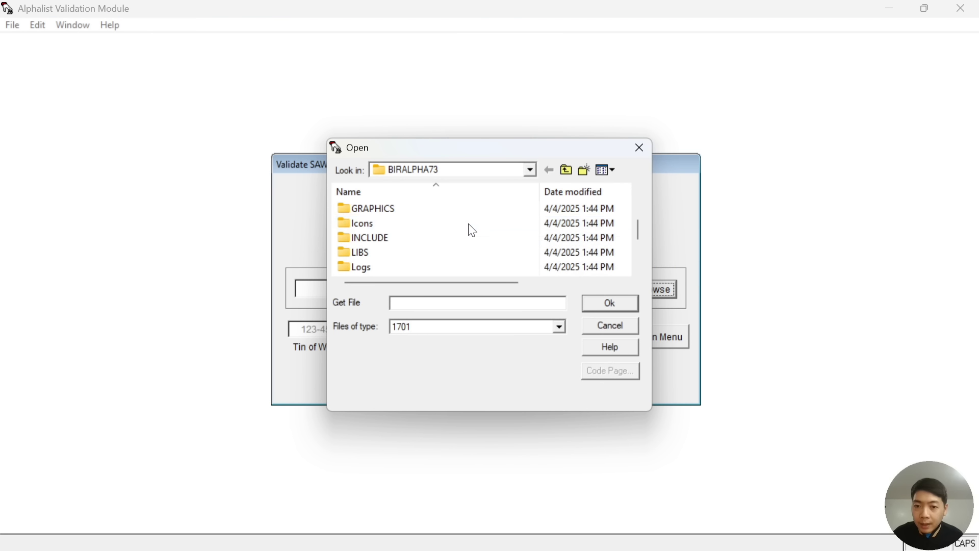
{"action": "double_click", "coordinate": [456, 253]}
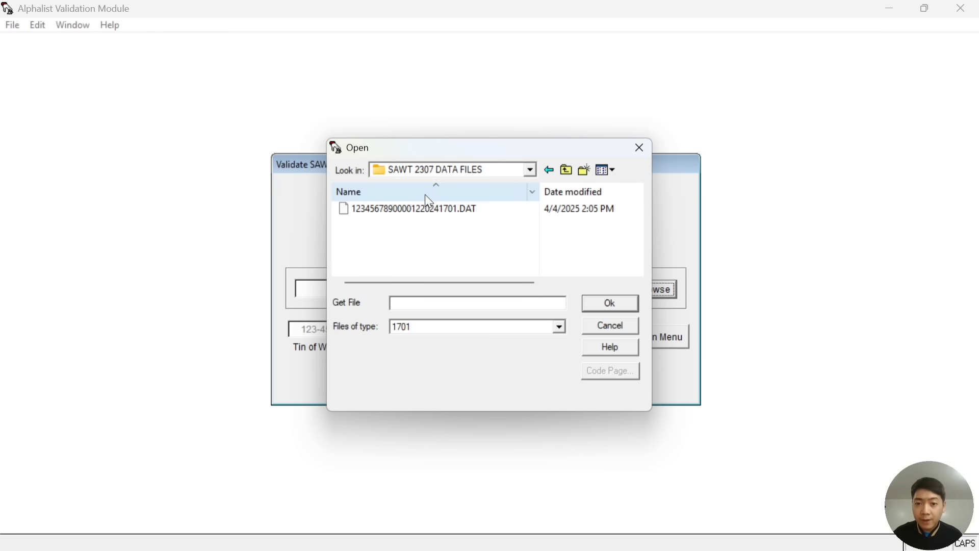
{"action": "double_click", "coordinate": [424, 212]}
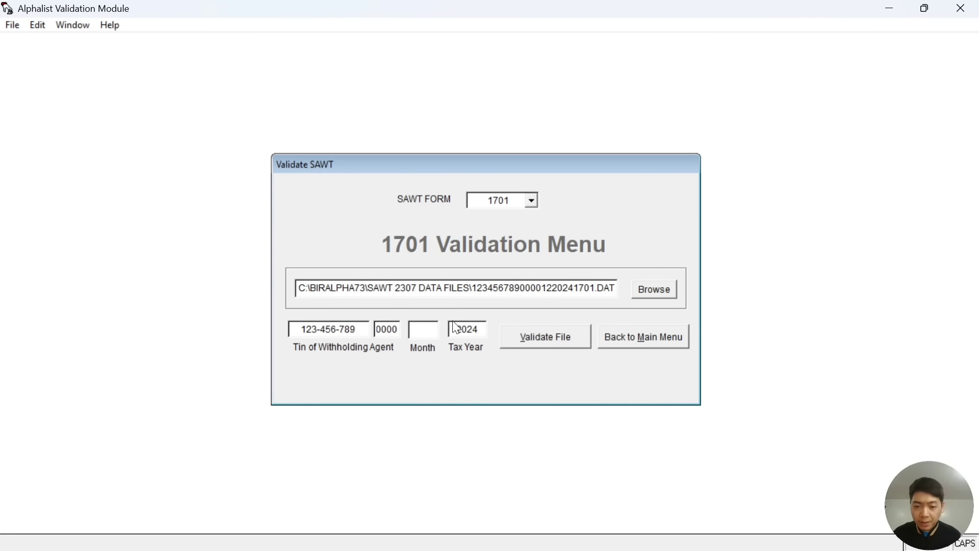
{"action": "type", "text": "12"}
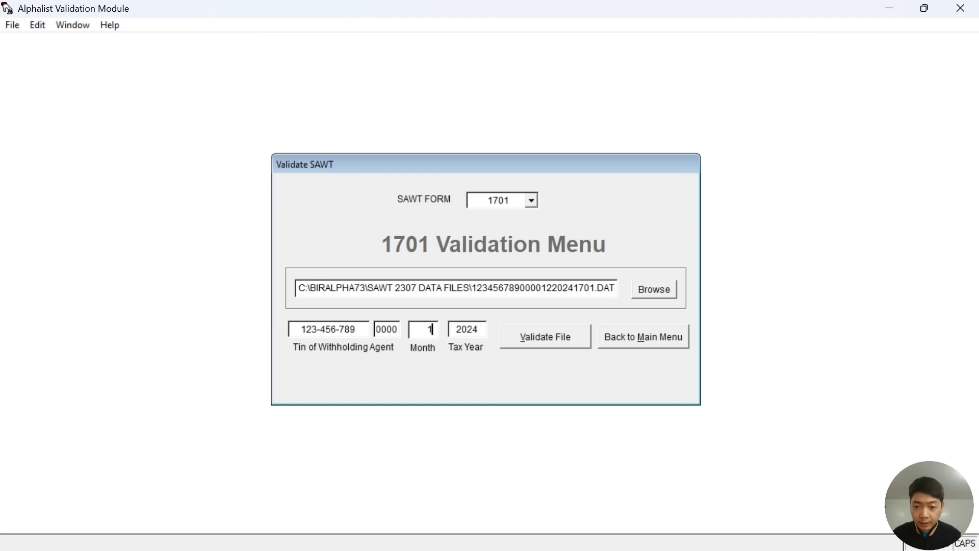
{"action": "key", "text": "Tab"}
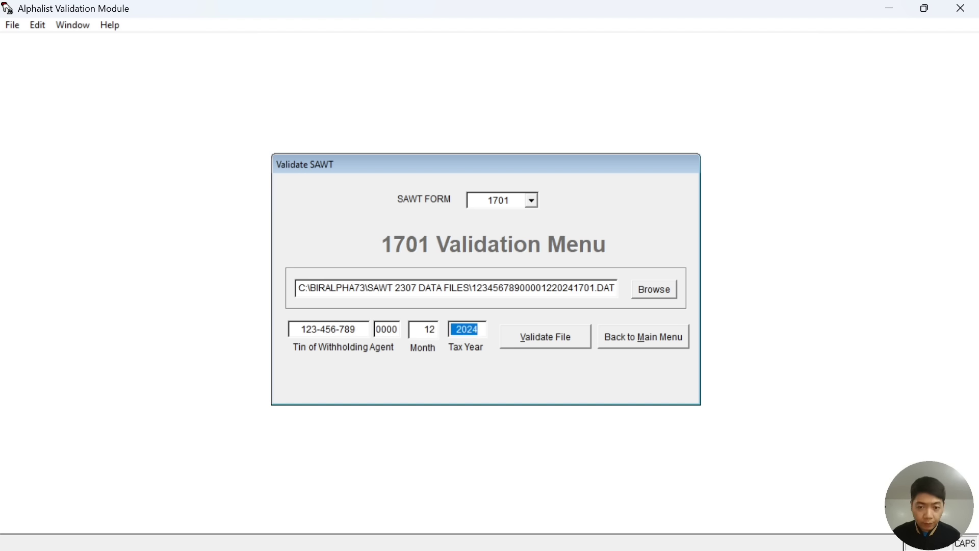
{"action": "type", "text": "2024"}
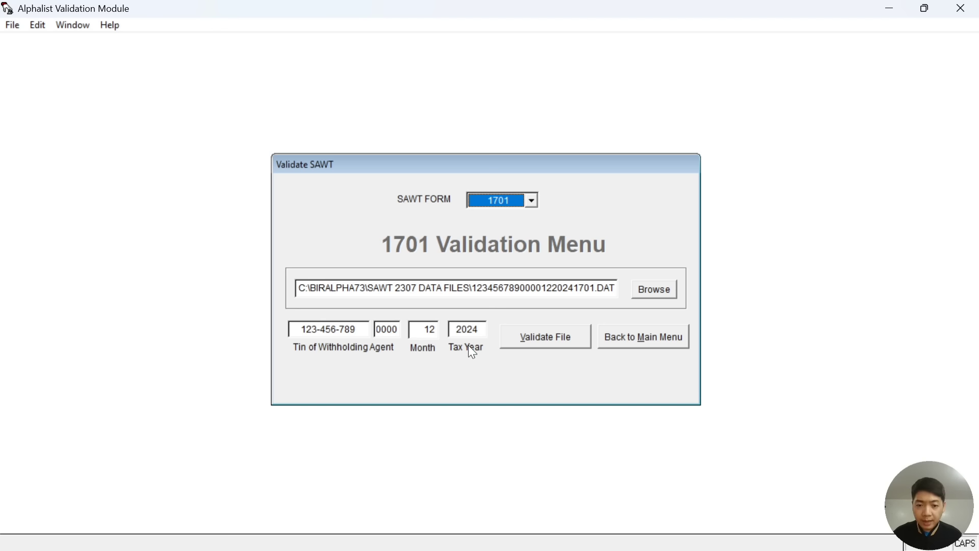
Validate the loaded DAT file, save its reports to the reports folder, and enlarge the report window.
{"action": "left_click", "coordinate": [551, 346]}
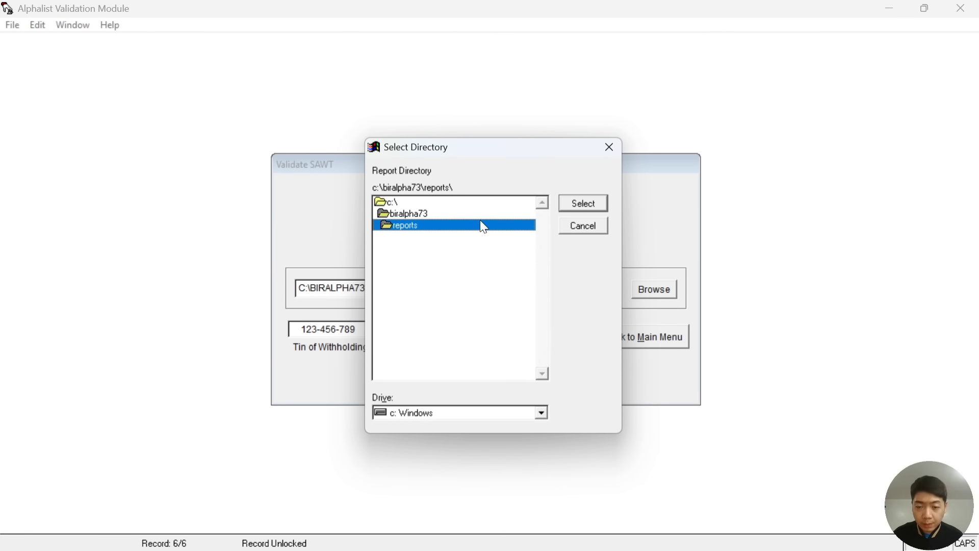
{"action": "left_click", "coordinate": [576, 203]}
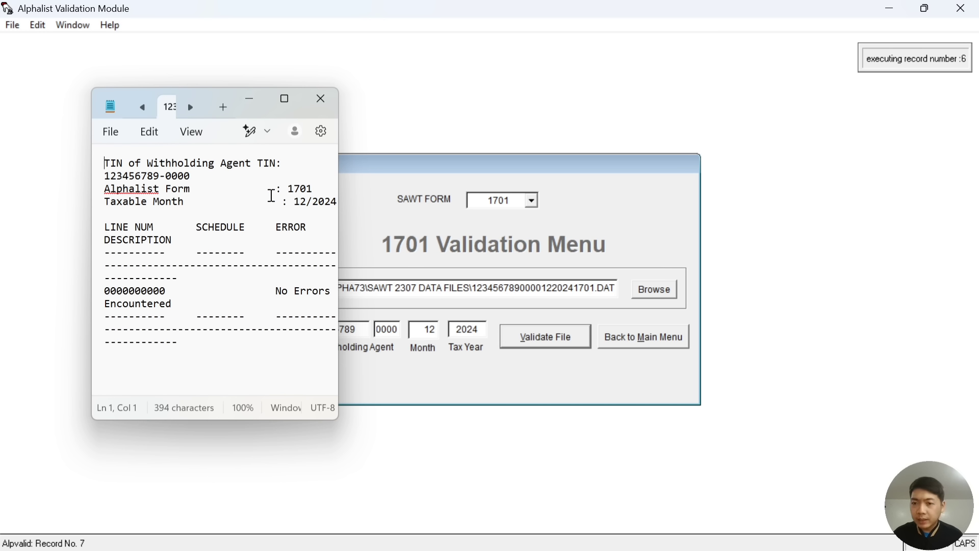
{"action": "left_click", "coordinate": [285, 99]}
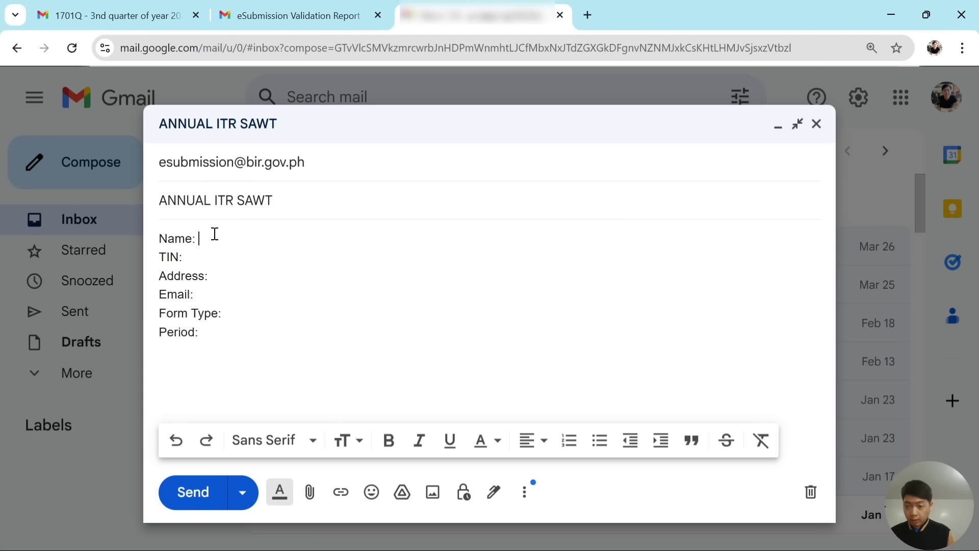
Fill in the taxpayer's full name and TIN after their labels in the email body.
{"action": "type", "text": "mON"}
{"action": "key", "text": "BackSpace"}
{"action": "key", "text": "BackSpace"}
{"action": "key", "text": "BackSpace"}
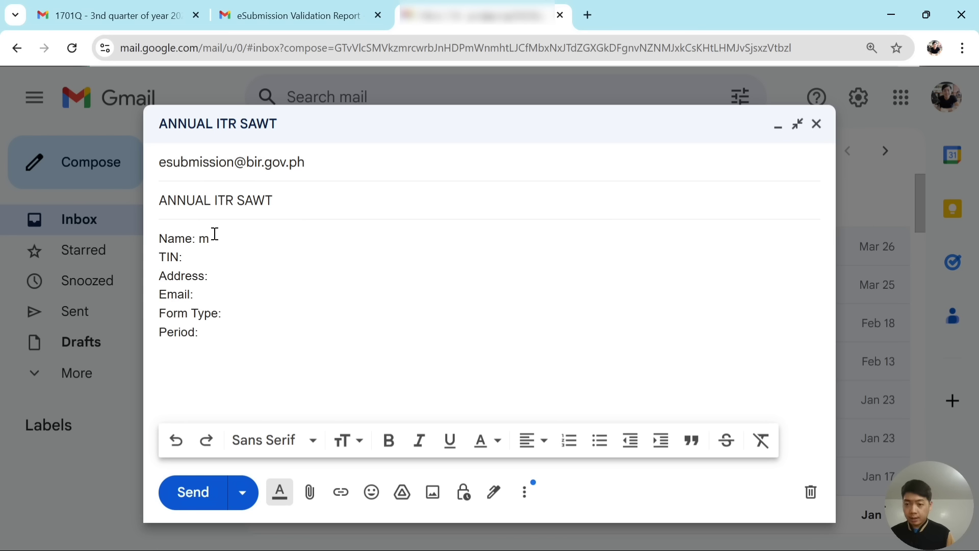
{"action": "type", "text": "Monkey D. F"}
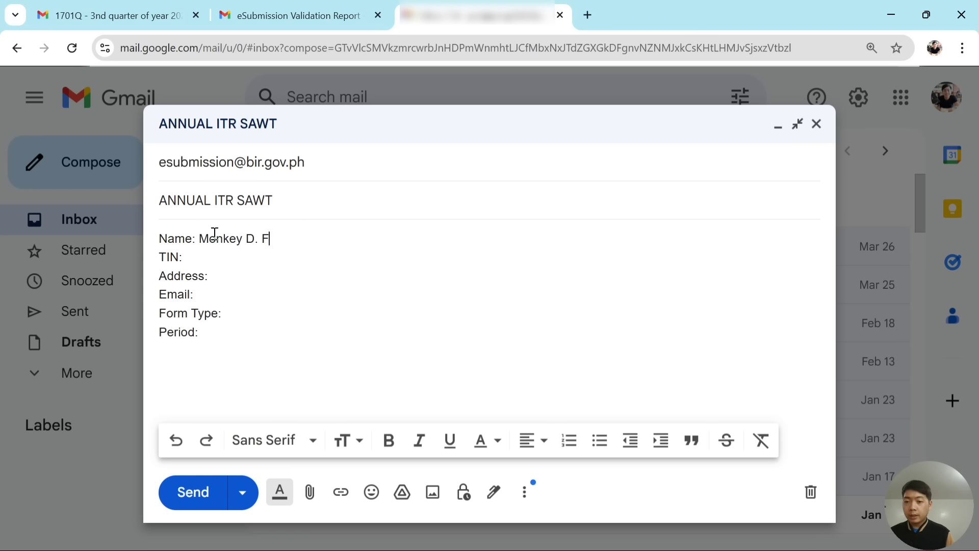
{"action": "key", "text": "BackSpace"}
{"action": "type", "text": "Luffy"}
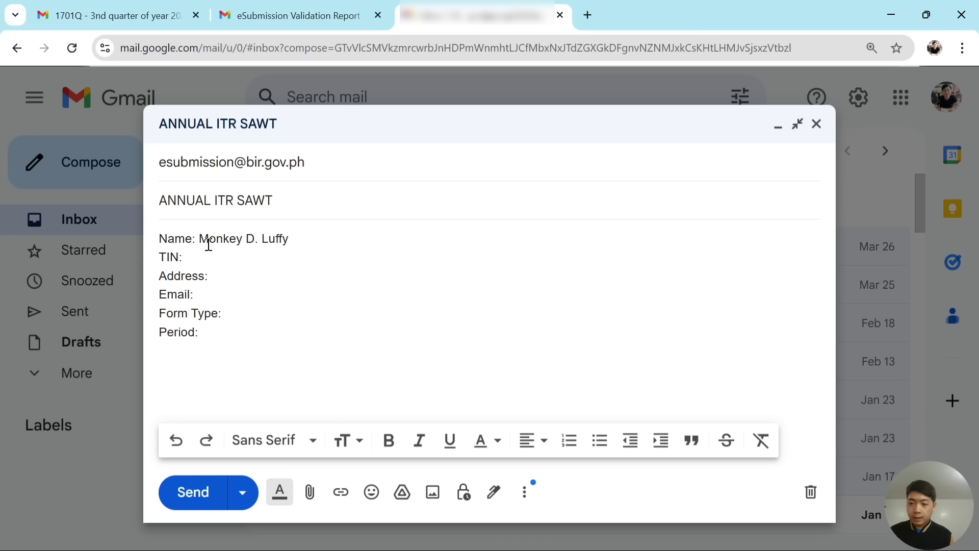
{"action": "left_click", "coordinate": [207, 253]}
{"action": "type", "text": "123-"}
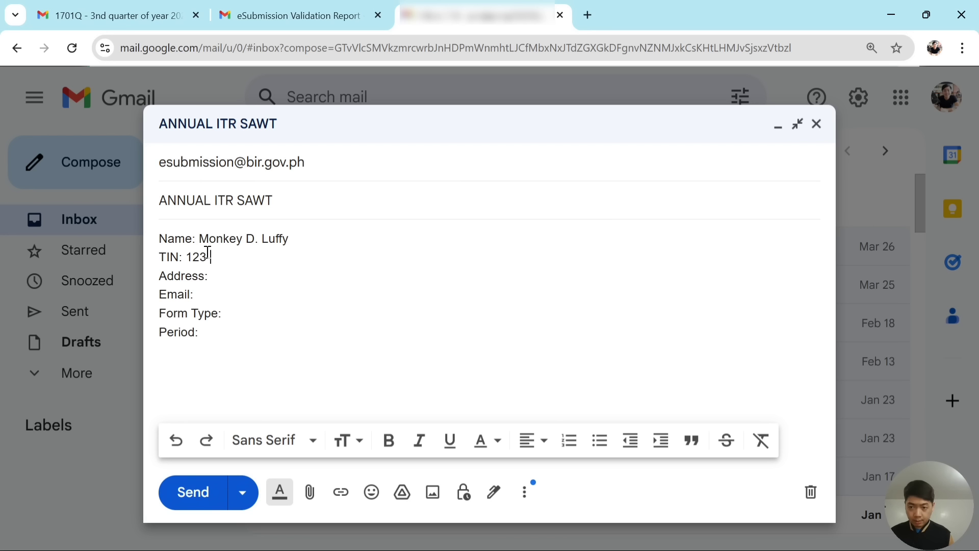
{"action": "type", "text": "456-789-"}
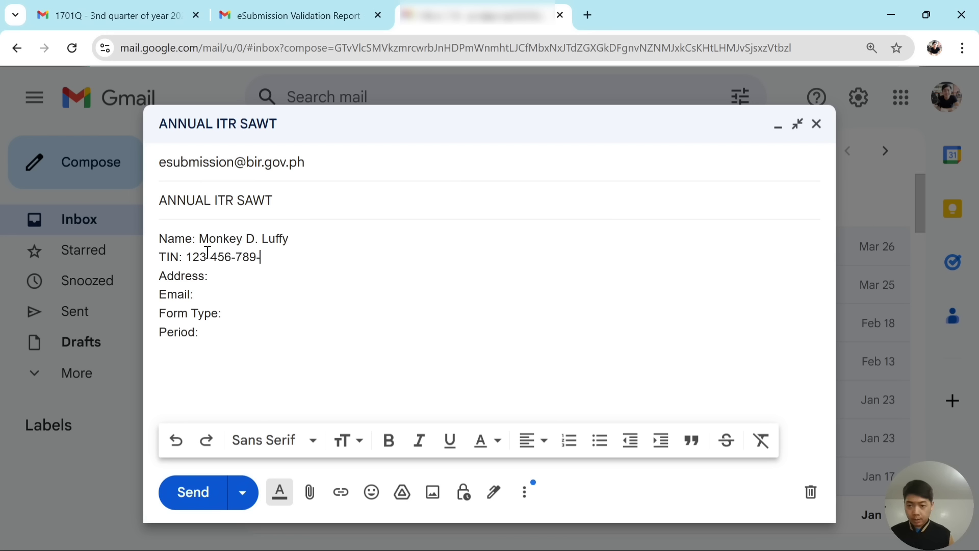
{"action": "type", "text": "000"}
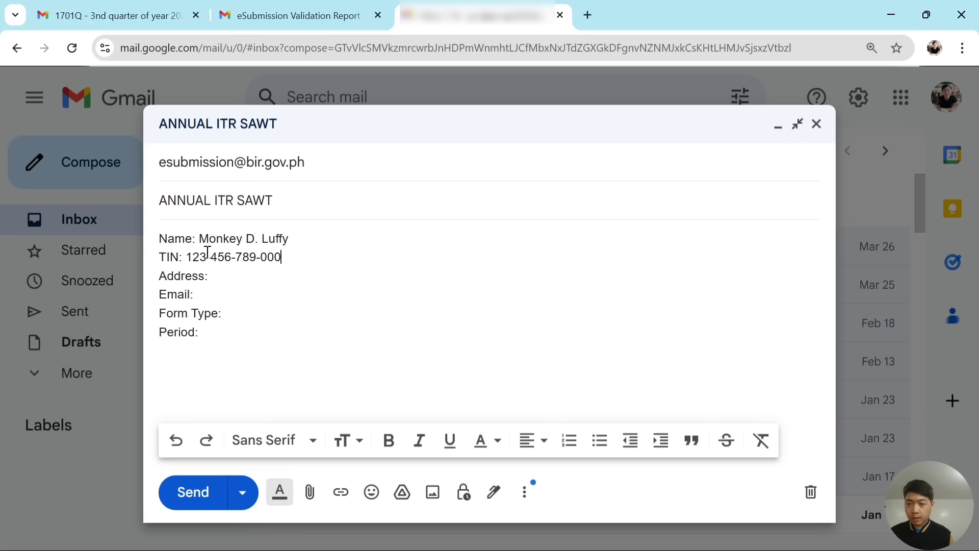
Fill in the taxpayer's address and e-mail, Form Type 1701, and Period December 2024.
{"action": "left_click", "coordinate": [248, 275]}
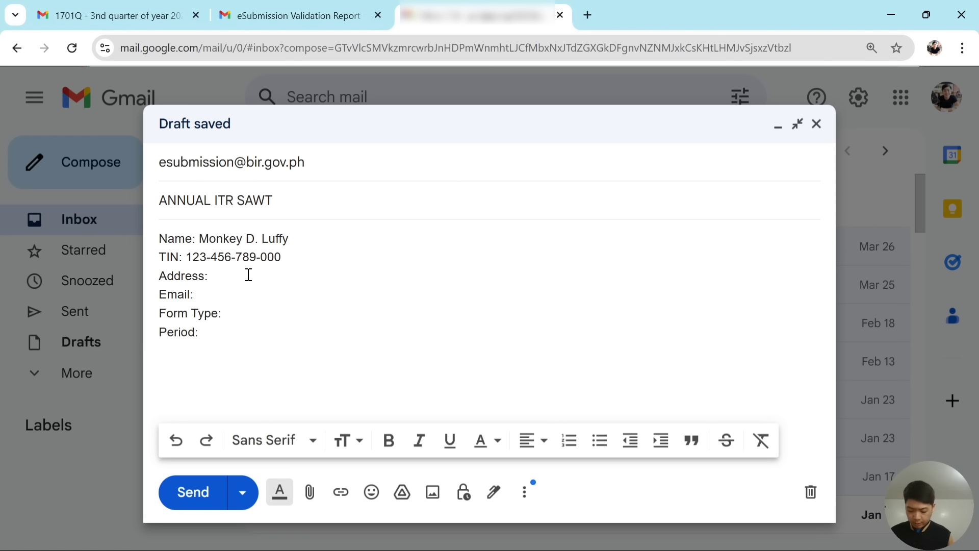
{"action": "type", "text": "One Piece Island"}
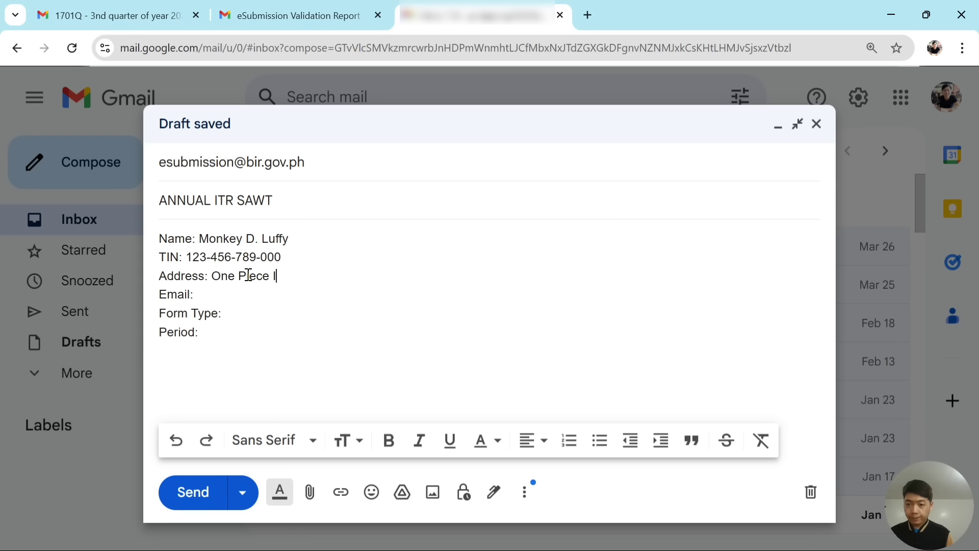
{"action": "left_click", "coordinate": [239, 293]}
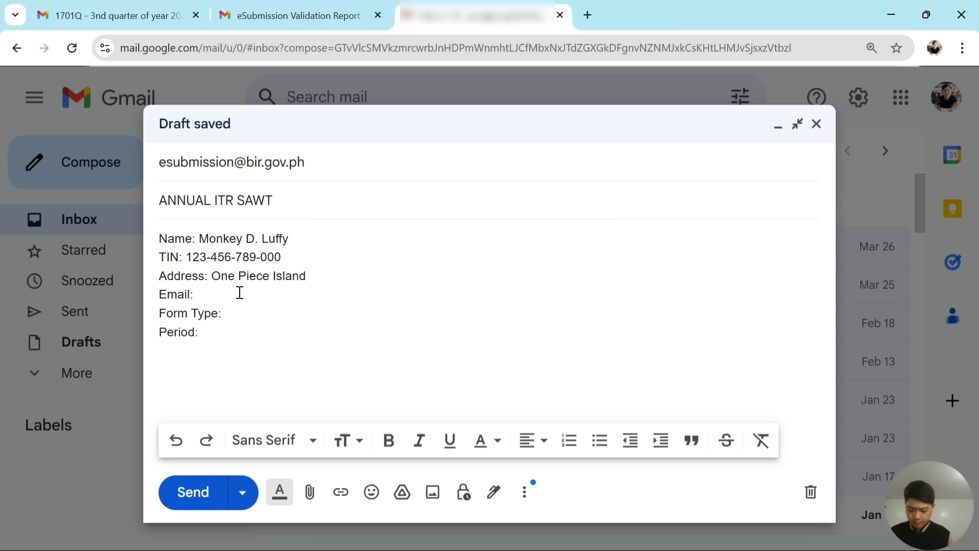
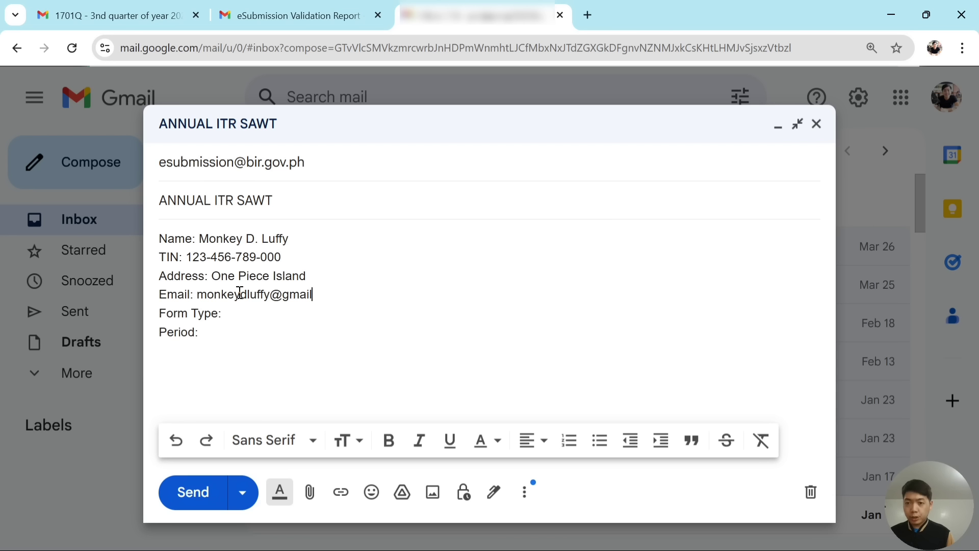
{"action": "left_click", "coordinate": [236, 311]}
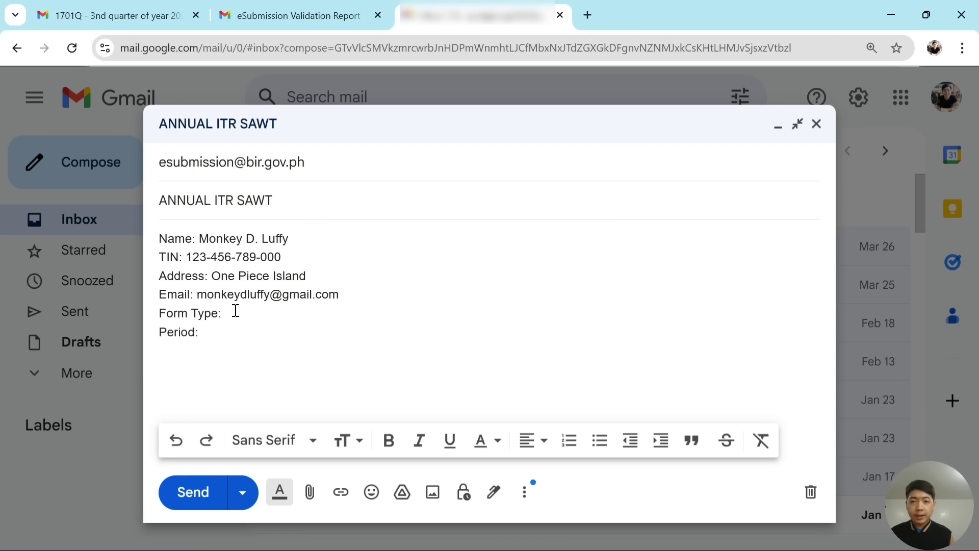
{"action": "type", "text": "1701"}
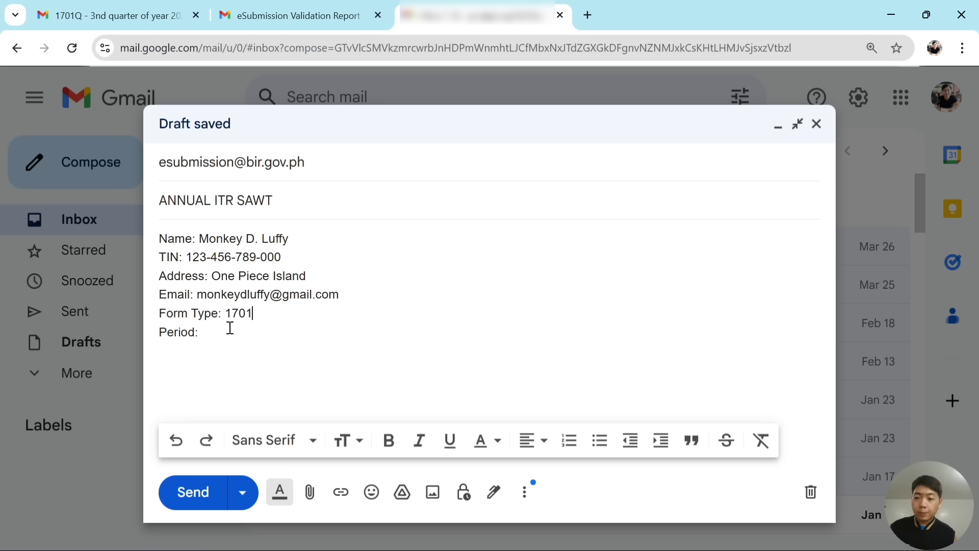
{"action": "left_click", "coordinate": [229, 332]}
{"action": "type", "text": "D"}
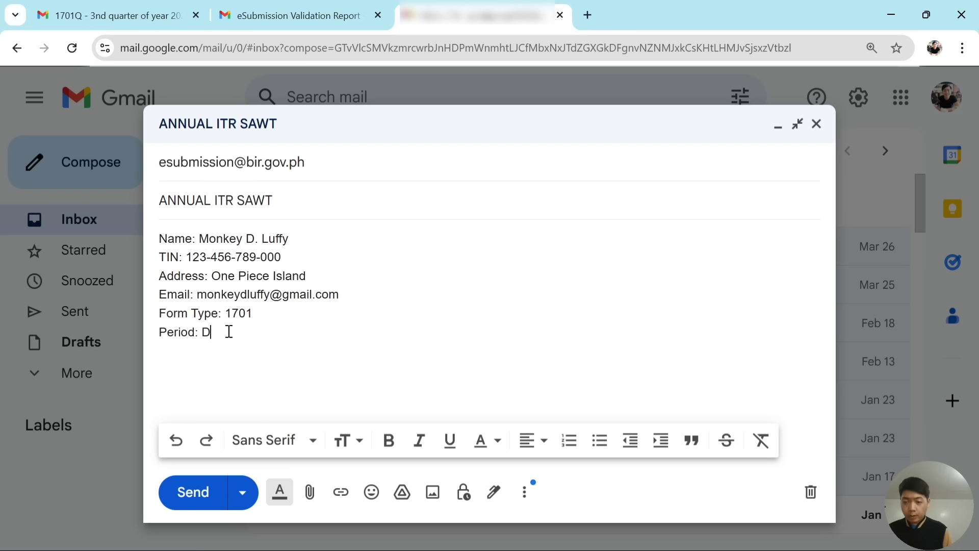
{"action": "type", "text": "ecem"}
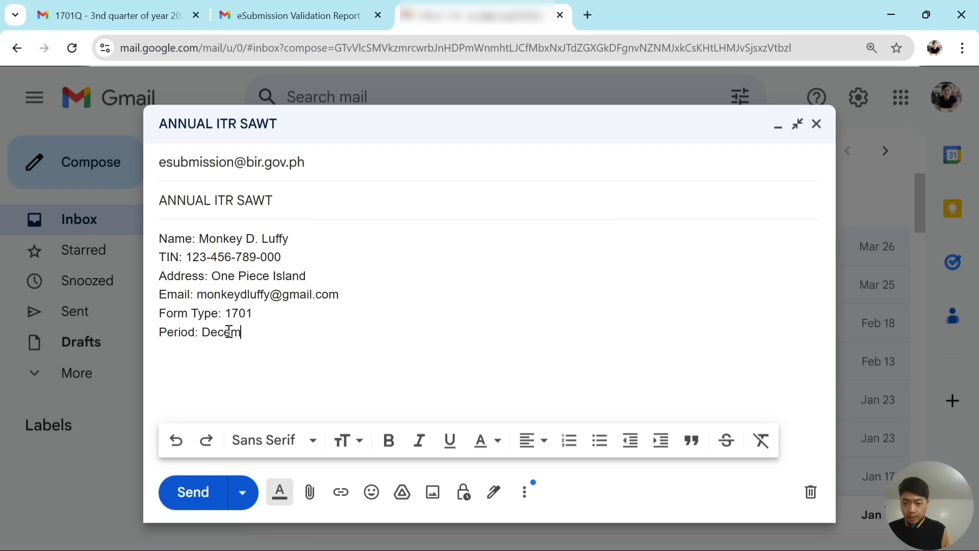
{"action": "type", "text": "ber"}
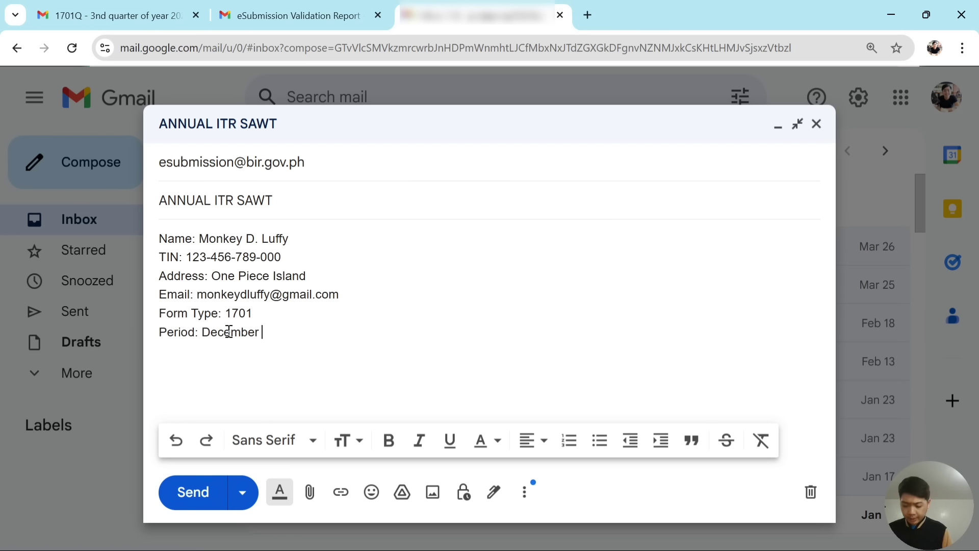
{"action": "type", "text": " 2024"}
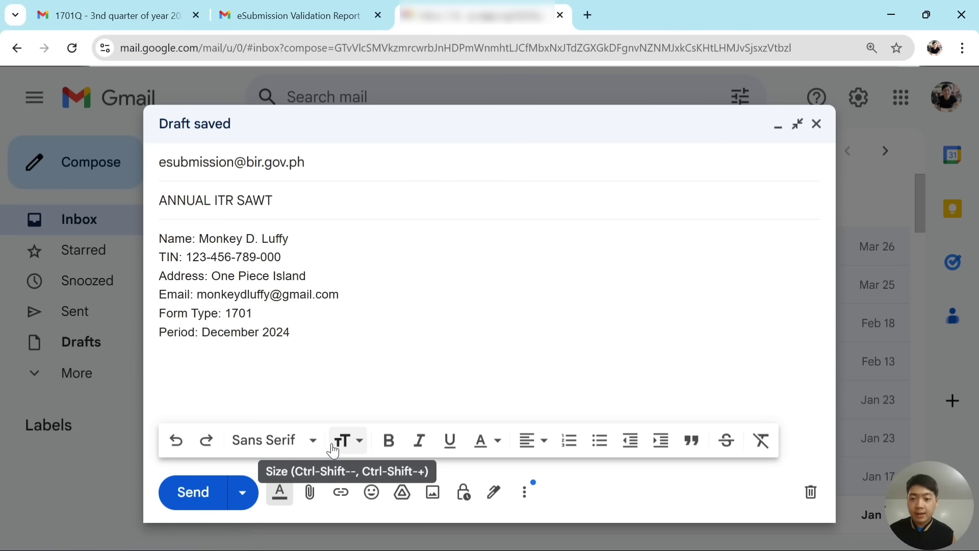
Attach the DAT file from SAWT 2307 DATA FILES, then view the earlier eSubmission receipt email.
{"action": "left_click", "coordinate": [317, 493]}
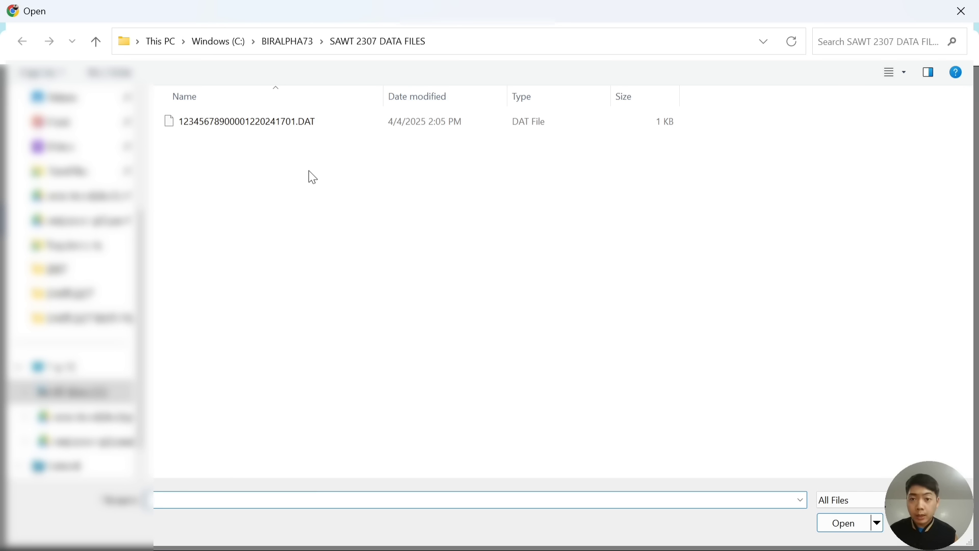
{"action": "left_click", "coordinate": [302, 127]}
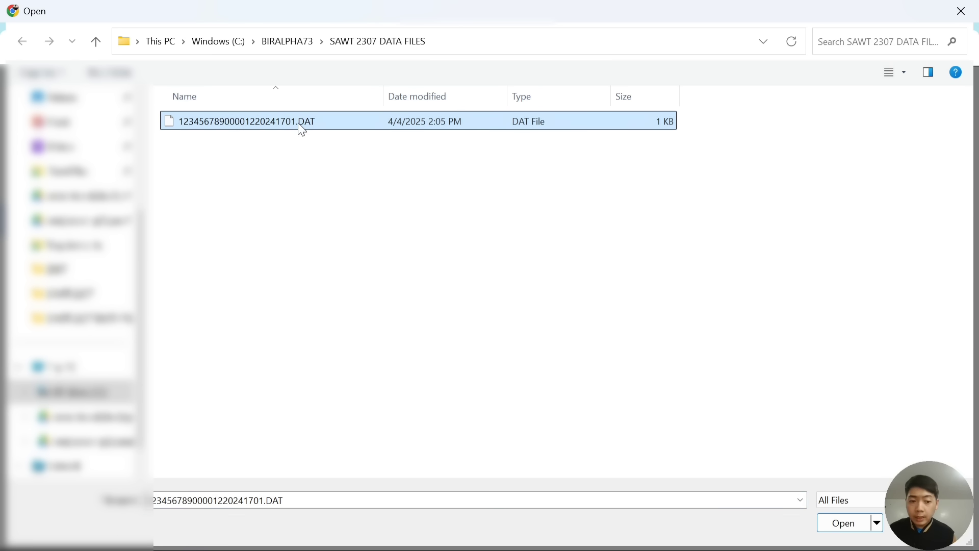
{"action": "double_click", "coordinate": [302, 127]}
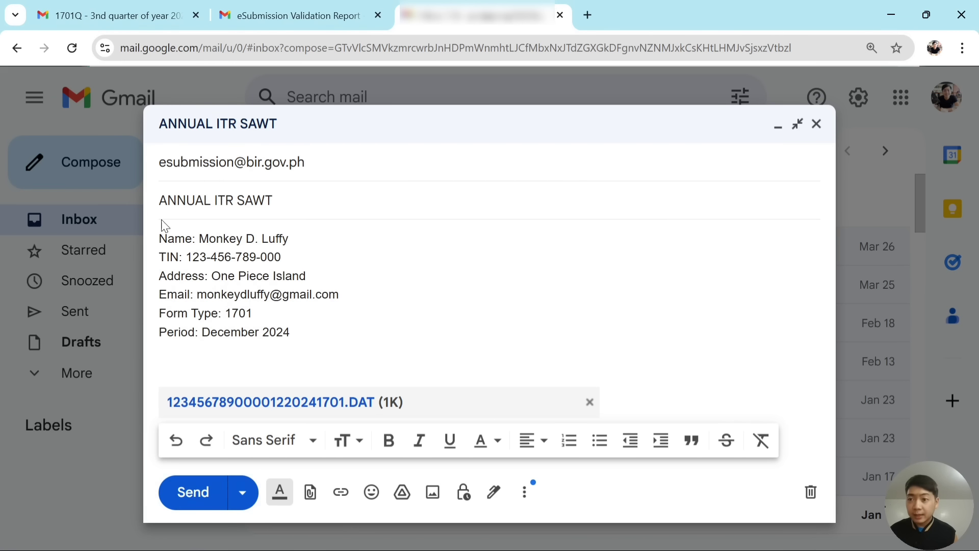
{"action": "left_click", "coordinate": [124, 13]}
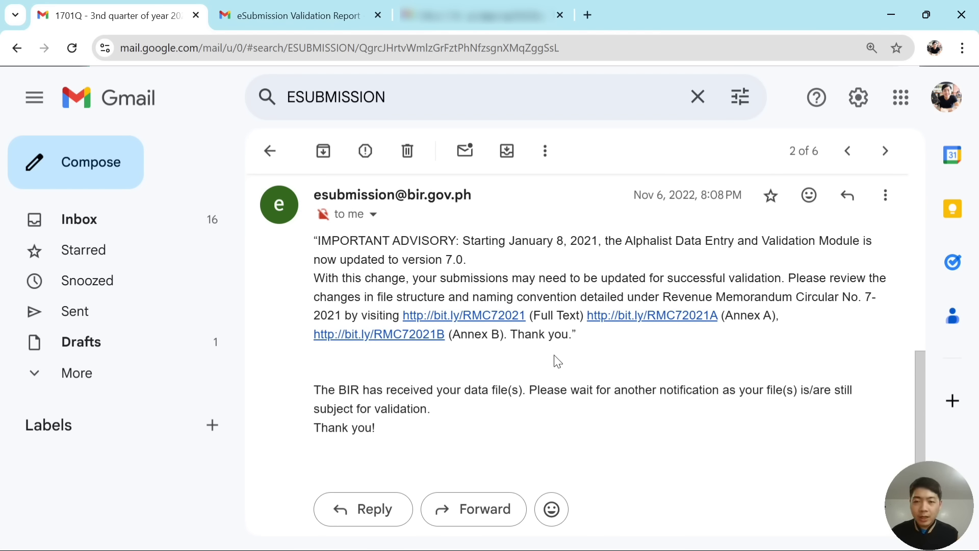
Read the eSubmission Validation Report (1 valid, 0 invalid), then return to the SAWT 2307 presentation.
{"action": "left_click", "coordinate": [283, 10]}
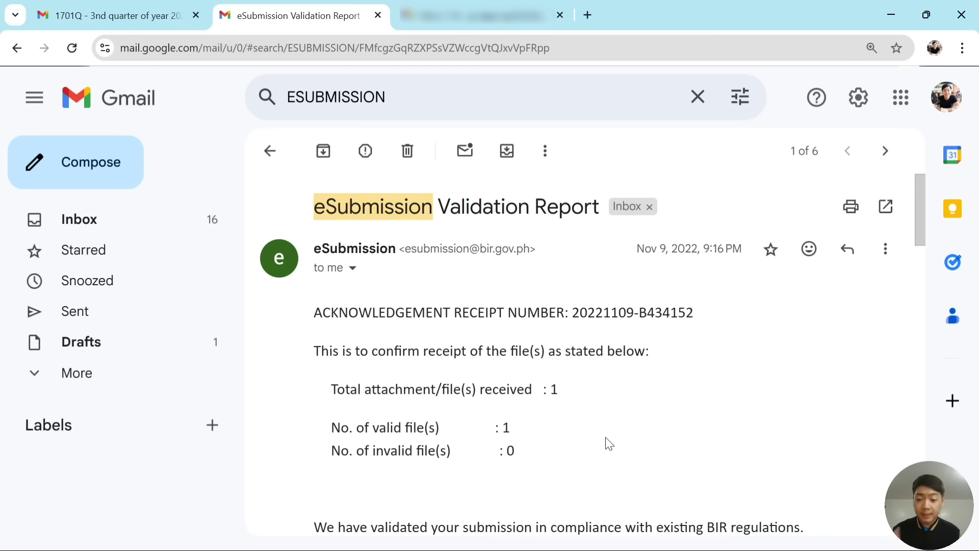
{"action": "scroll", "coordinate": [605, 437], "scroll_direction": "down", "scroll_amount": 1}
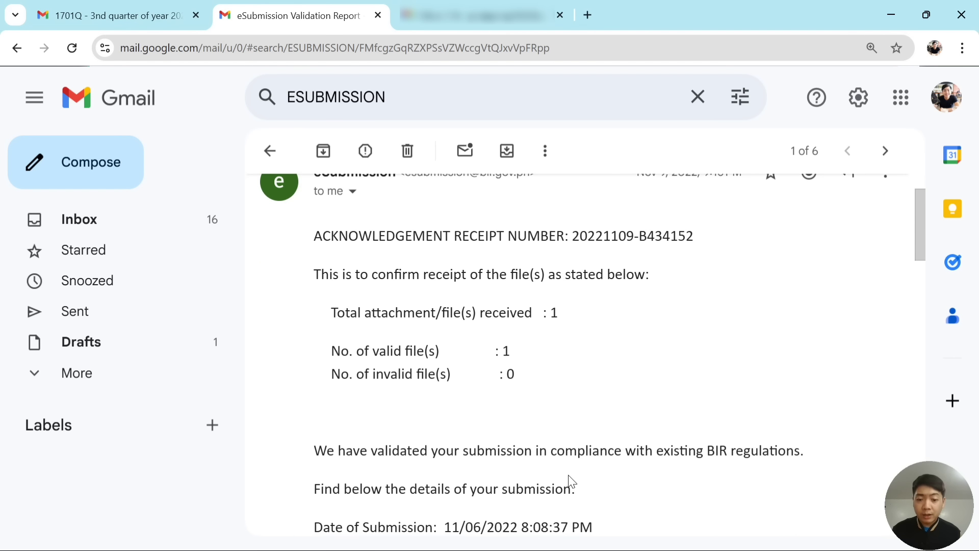
{"action": "scroll", "coordinate": [568, 476], "scroll_direction": "up", "scroll_amount": 1}
{"action": "scroll", "coordinate": [570, 476], "scroll_direction": "down", "scroll_amount": 1}
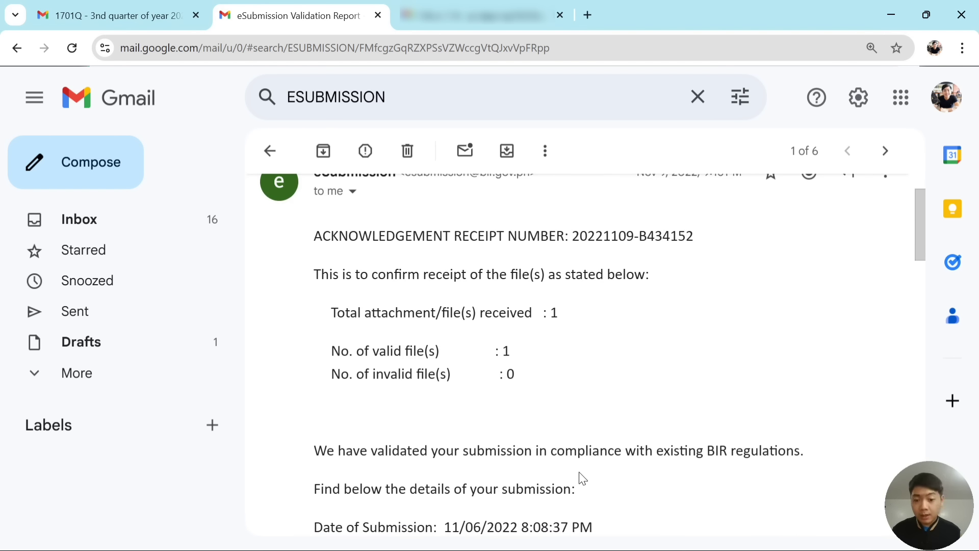
{"action": "scroll", "coordinate": [580, 473], "scroll_direction": "up", "scroll_amount": 1}
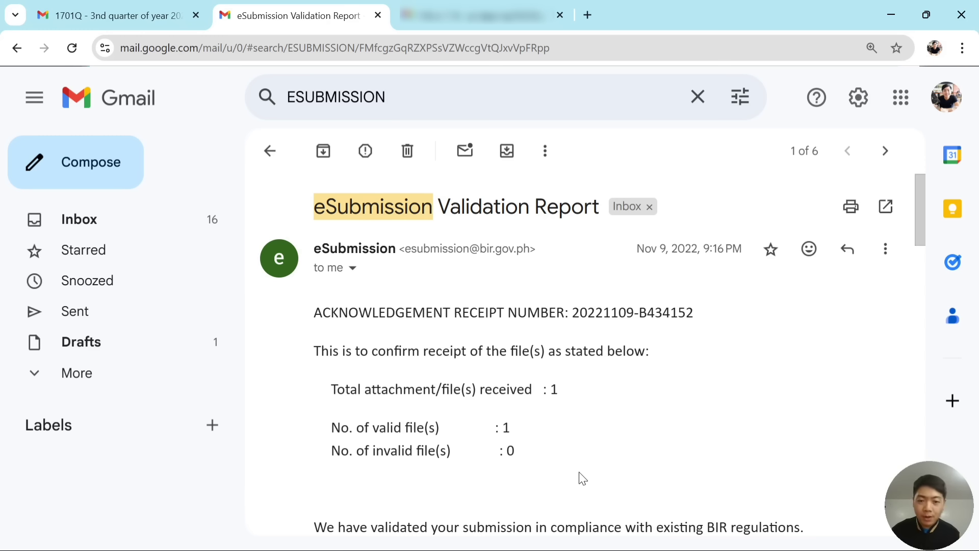
{"action": "mouse_move", "coordinate": [598, 549]}
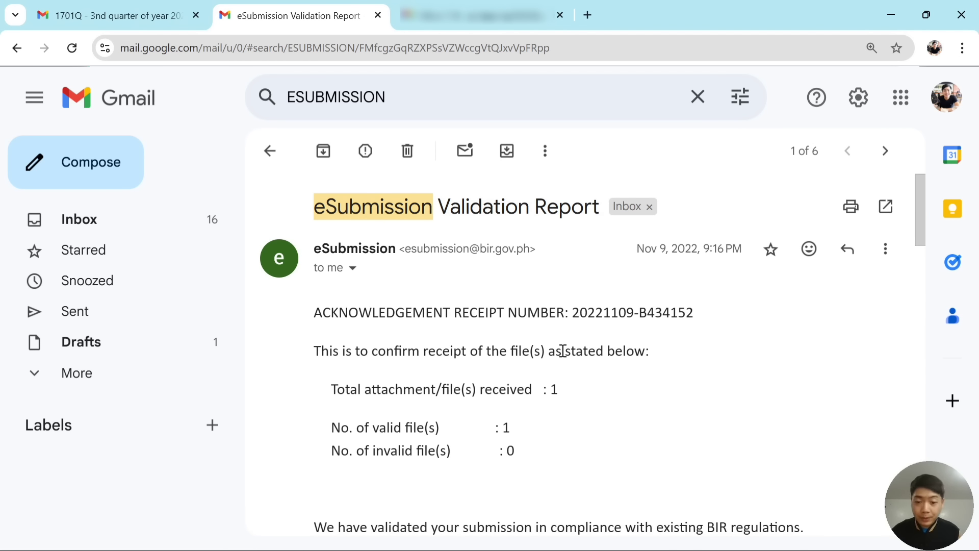
{"action": "key", "text": "alt+Tab"}
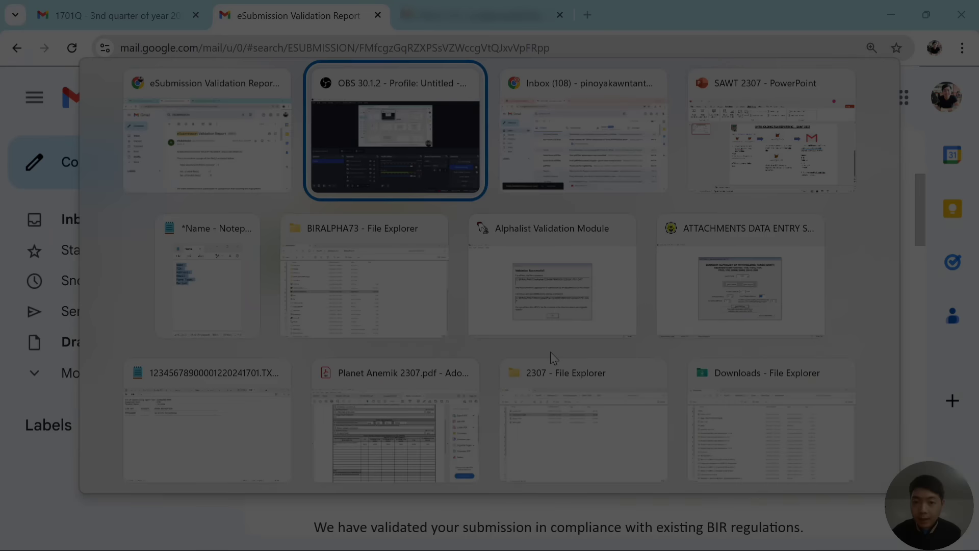